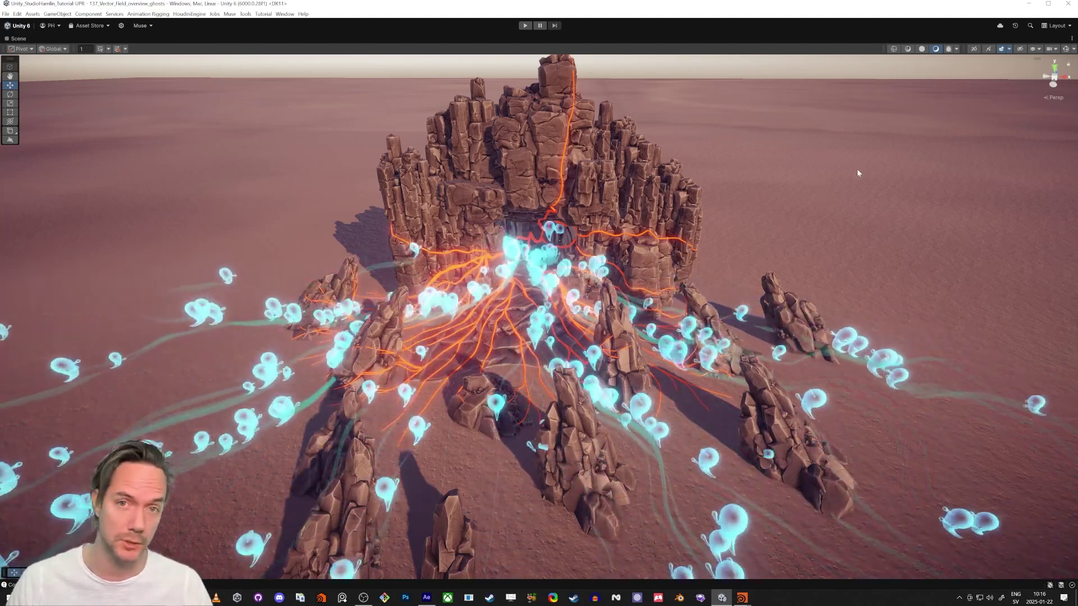
# - Examine from above how the ghost particles and trails flow out of the cave and around the rocks
pyautogui.keyDown('alt'); pyautogui.moveTo(857, 173); pyautogui.dragTo(547, 322); pyautogui.keyUp('alt')
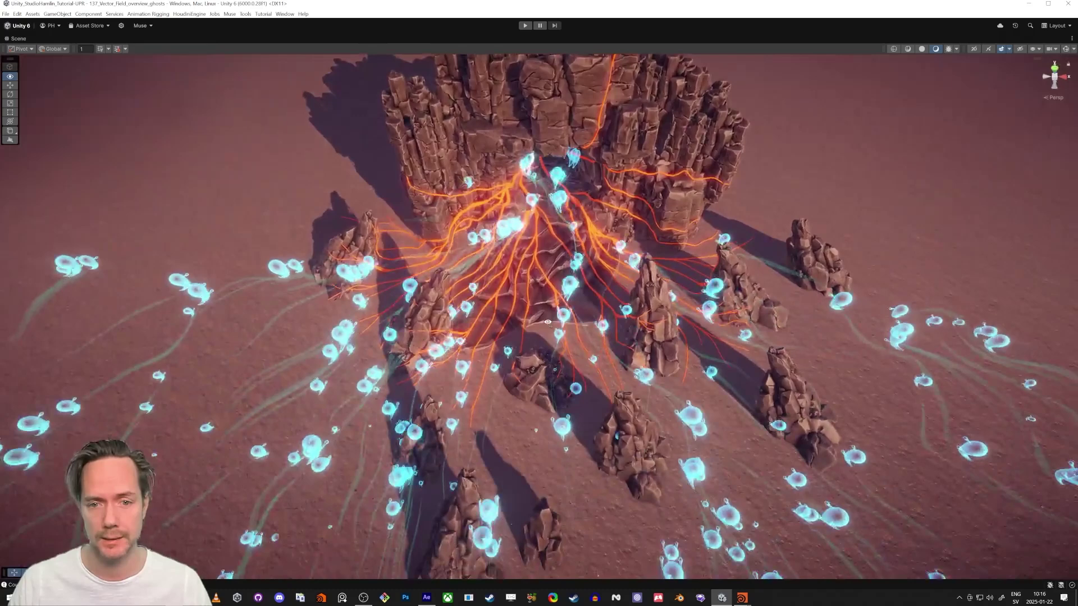
pyautogui.moveTo(547, 322); pyautogui.dragTo(550, 327, button='right')
pyautogui.press('s')
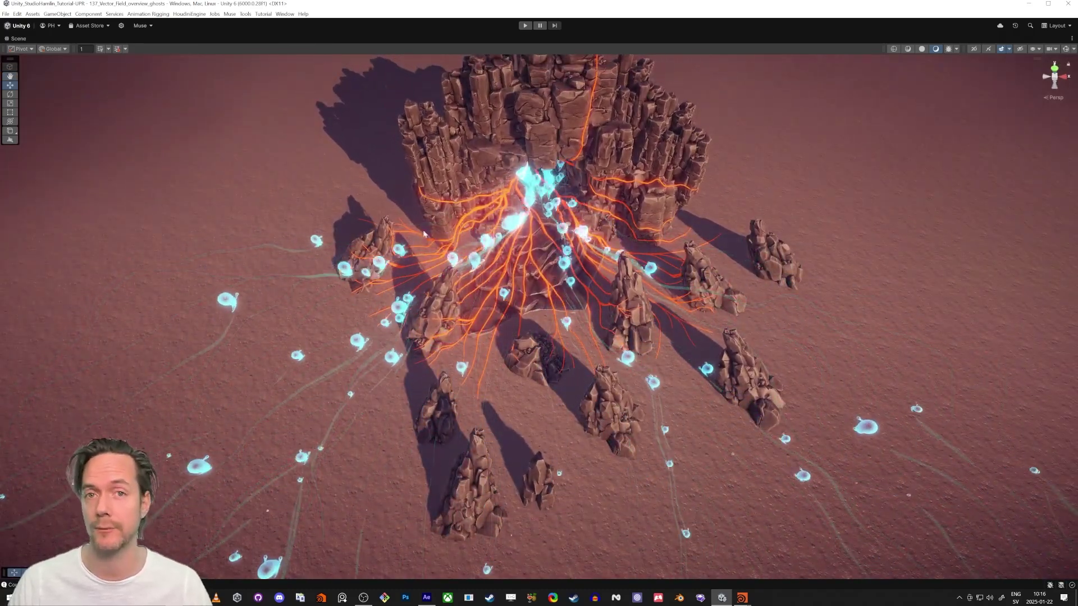
pyautogui.keyDown('alt'); pyautogui.moveTo(525, 303); pyautogui.dragTo(525, 325); pyautogui.keyUp('alt')
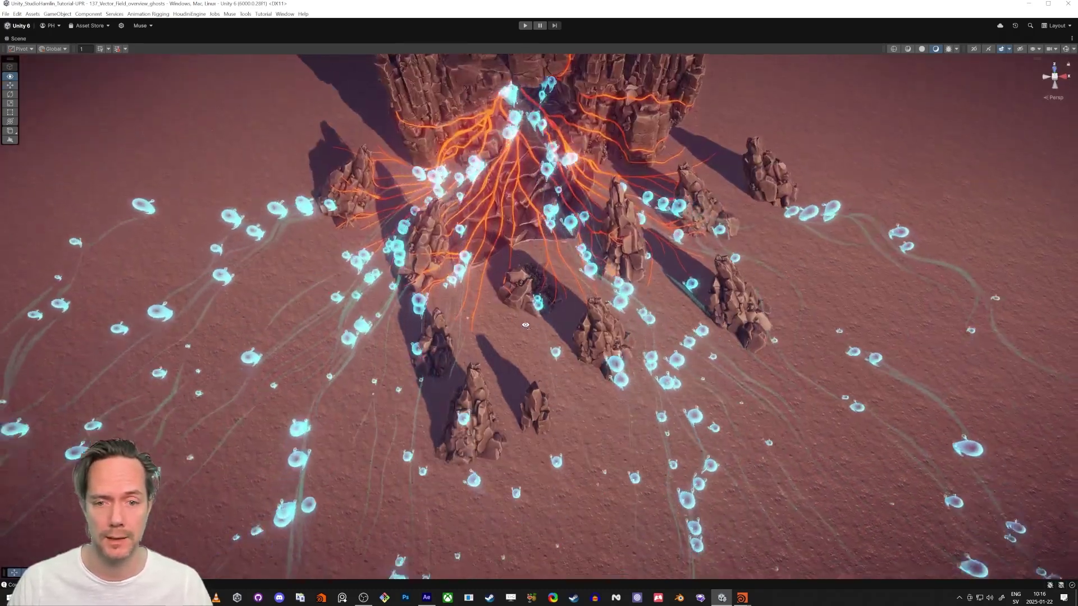
pyautogui.moveTo(525, 325); pyautogui.dragTo(519, 375, button='right')
pyautogui.press('e')
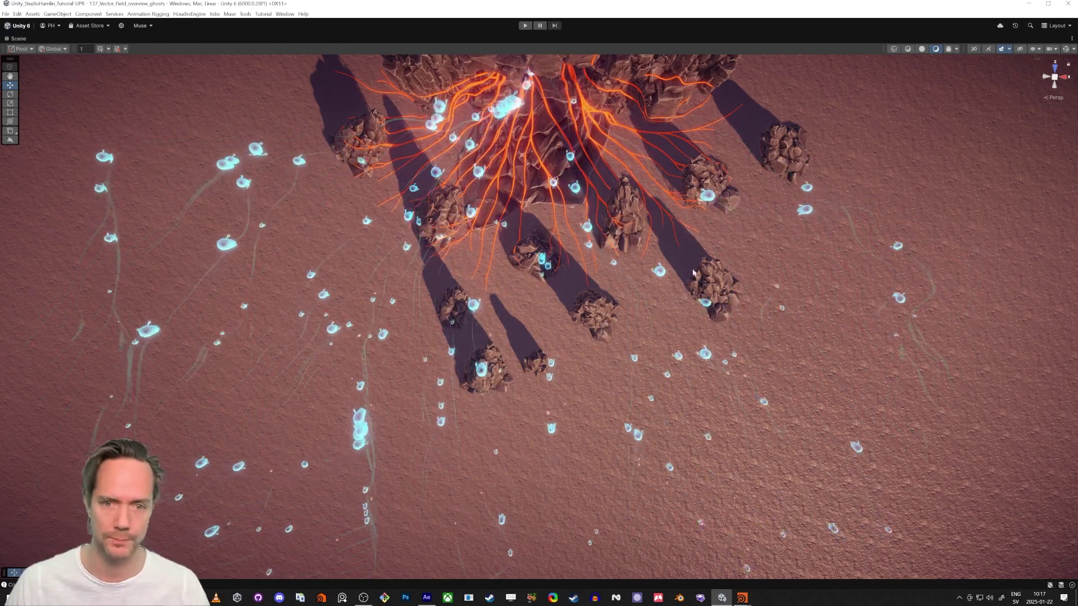
pyautogui.press('s')
pyautogui.moveTo(579, 311); pyautogui.dragTo(622, 240, button='right')
pyautogui.press('w')
pyautogui.keyDown('alt'); pyautogui.moveTo(622, 241); pyautogui.dragTo(583, 320); pyautogui.keyUp('alt')
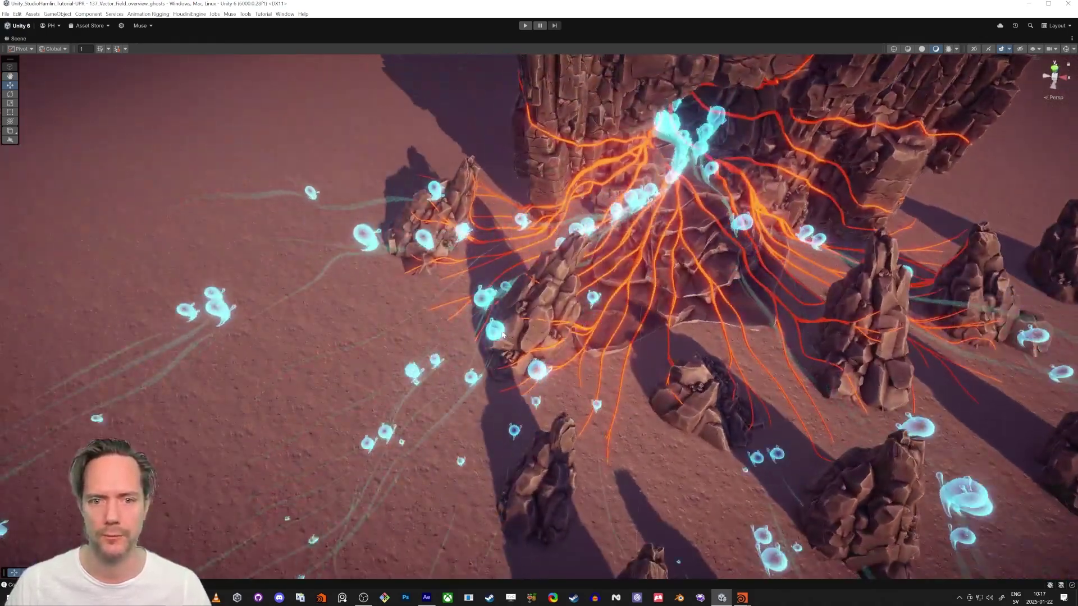
pyautogui.keyDown('alt'); pyautogui.moveTo(502, 335); pyautogui.dragTo(492, 373); pyautogui.keyUp('alt')
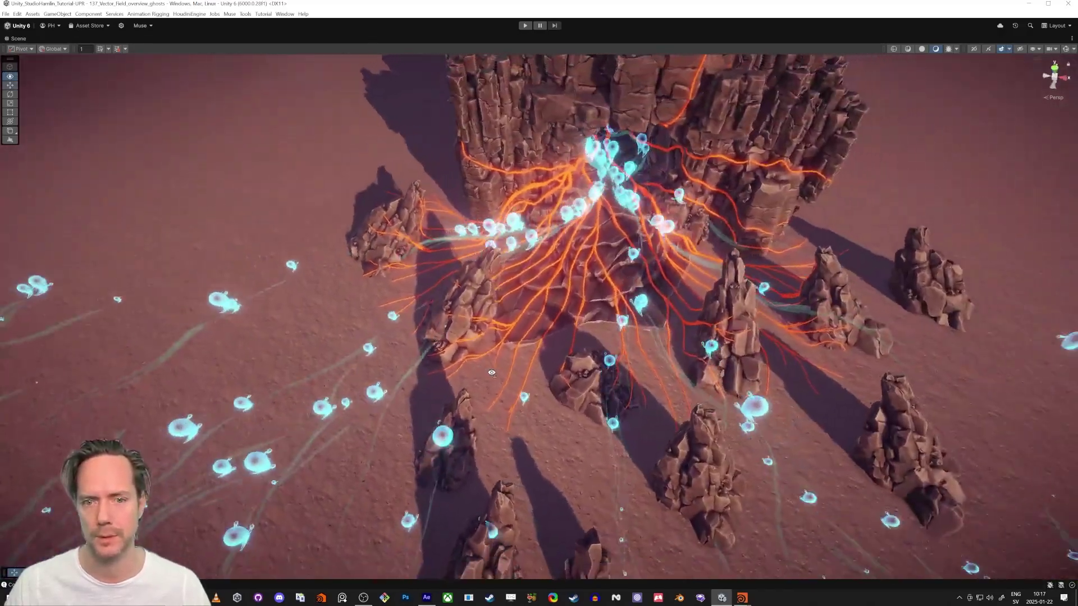
pyautogui.press('s')
pyautogui.moveTo(492, 373); pyautogui.dragTo(498, 373, button='right')
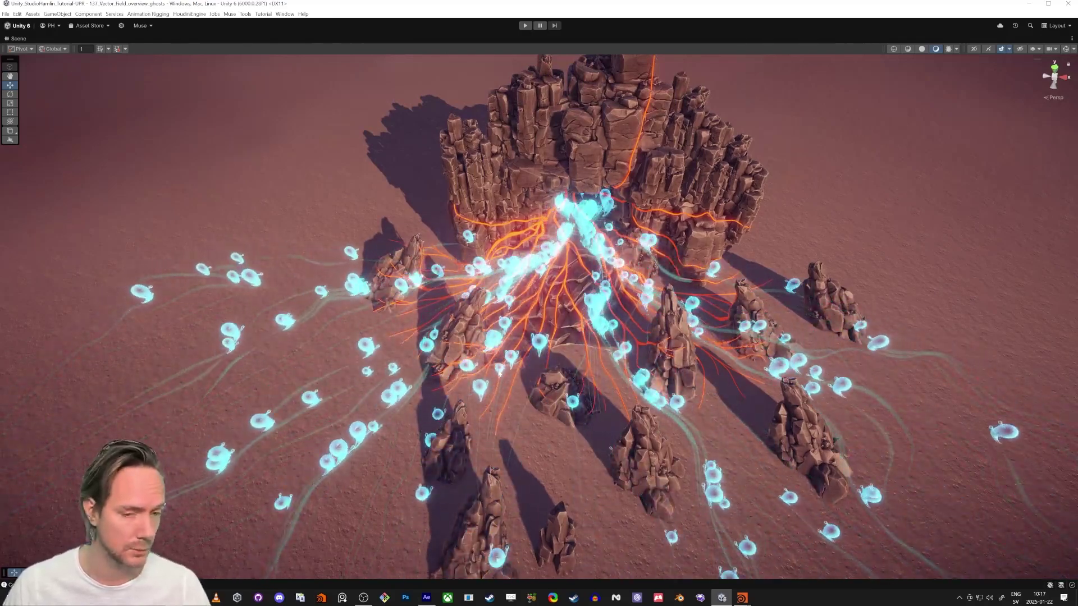
# - Inspect the ghost effect close up at the cave mouth, from inside looking out, and in full overview
pyautogui.keyDown('alt'); pyautogui.moveTo(499, 369); pyautogui.dragTo(500, 284, button='right'); pyautogui.keyUp('alt')
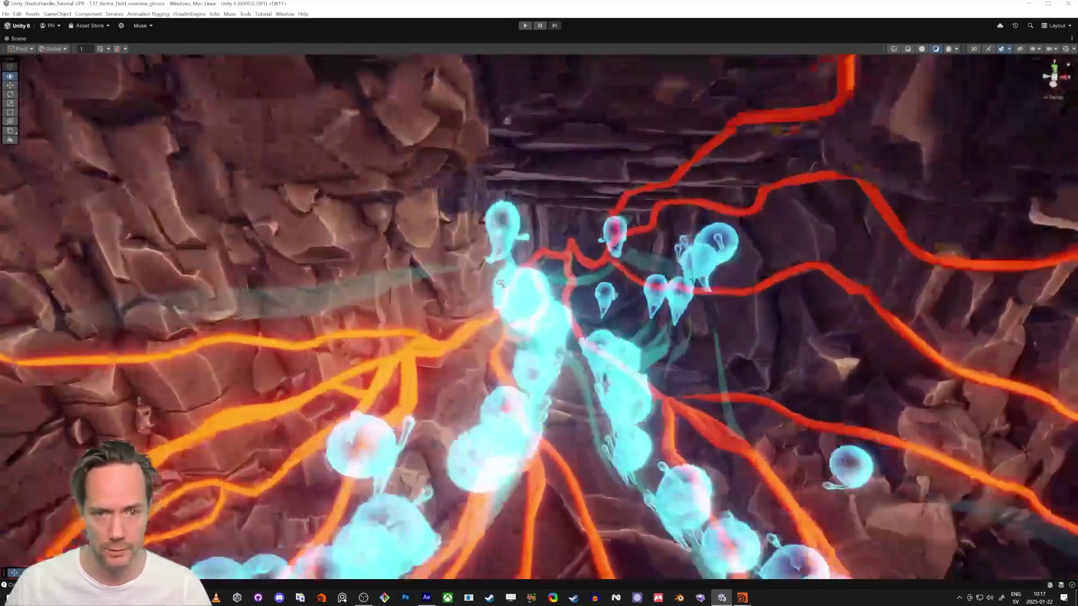
pyautogui.scroll(-10, 501, 209)
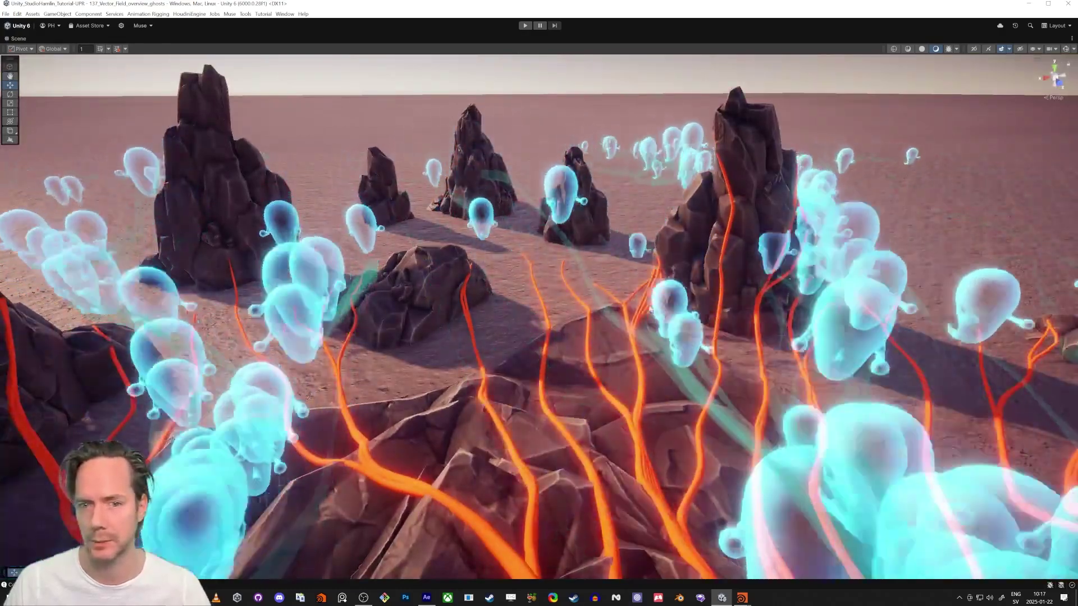
pyautogui.keyDown('alt'); pyautogui.moveTo(501, 209); pyautogui.dragTo(766, 355); pyautogui.keyUp('alt')
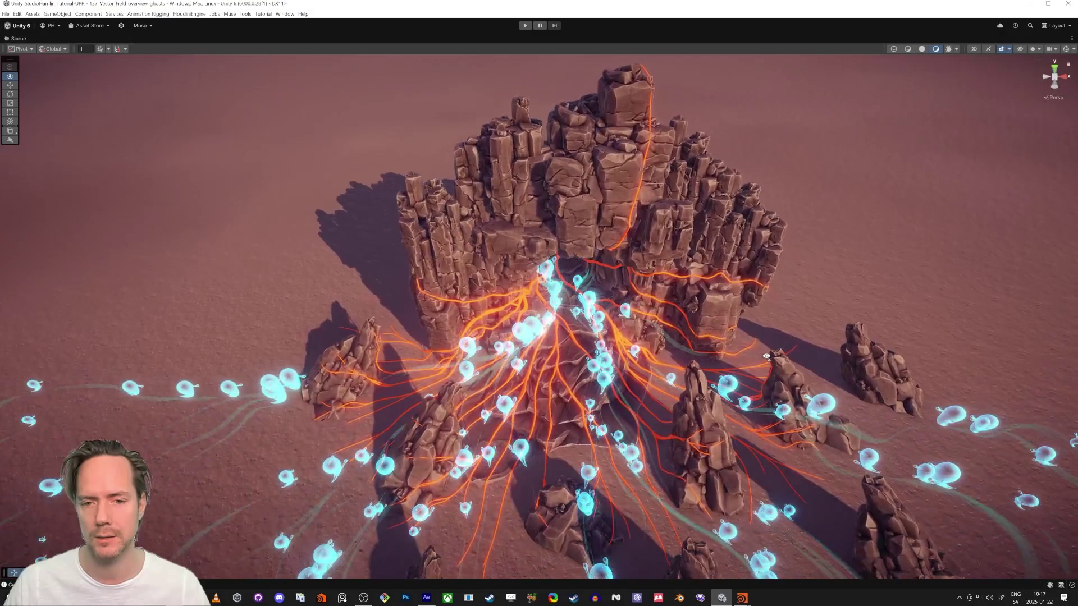
pyautogui.press('s')
pyautogui.moveTo(766, 356); pyautogui.dragTo(758, 348, button='right')
pyautogui.press('s')
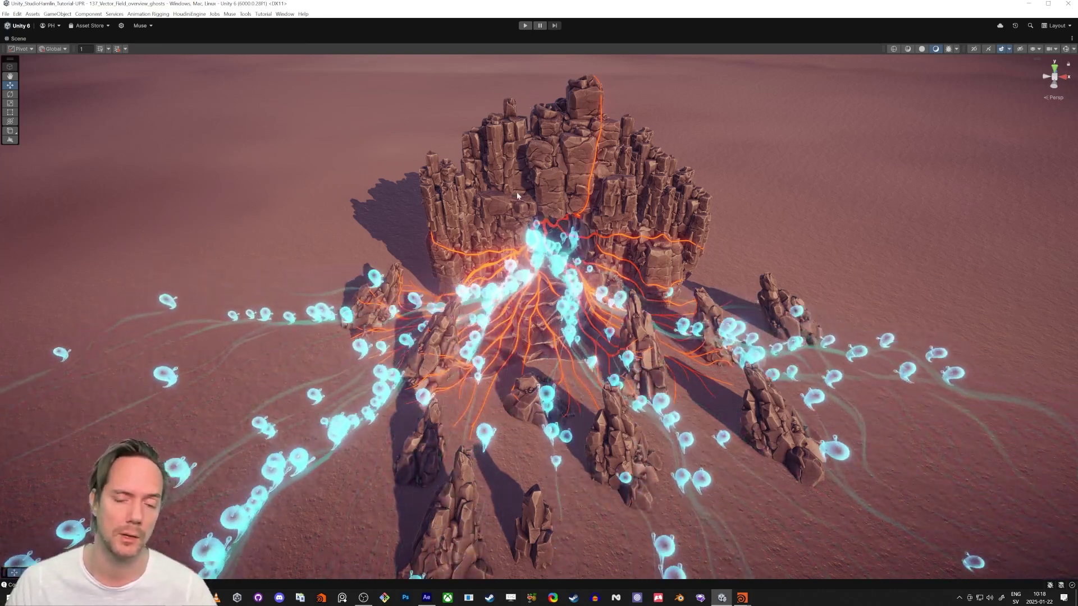
pyautogui.moveTo(594, 240)
pyautogui.mouseDown(button='right')
pyautogui.moveTo(607, 255)
pyautogui.moveTo(597, 219)
pyautogui.mouseUp(button='right')
pyautogui.press('w')
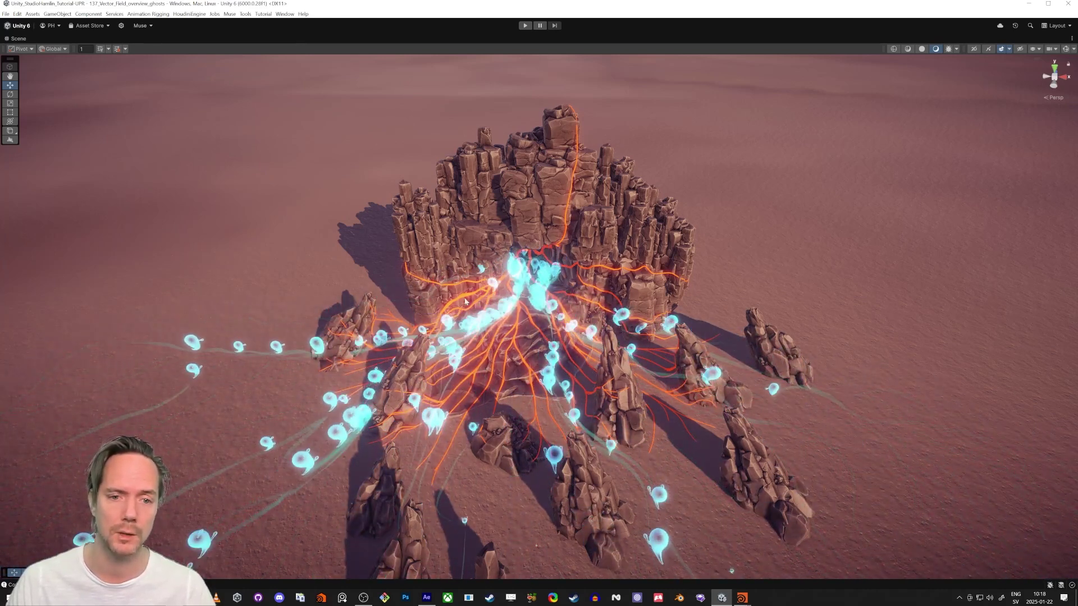
pyautogui.moveTo(621, 258)
pyautogui.mouseDown(button='right')
pyautogui.moveTo(597, 253)
pyautogui.moveTo(608, 251)
pyautogui.mouseUp(button='right')
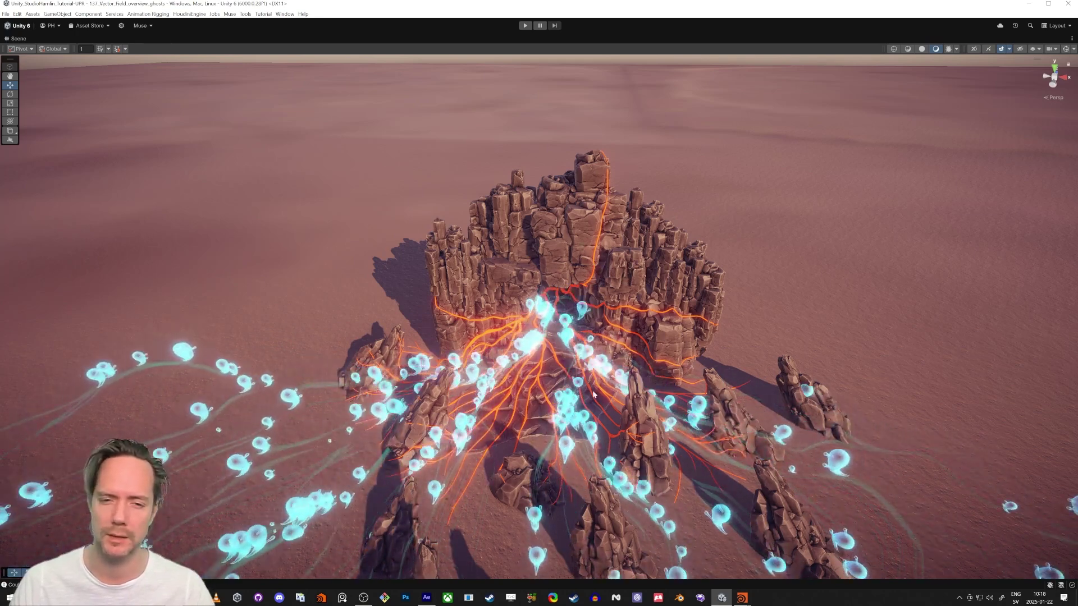
pyautogui.moveTo(602, 374); pyautogui.dragTo(607, 325, button='right')
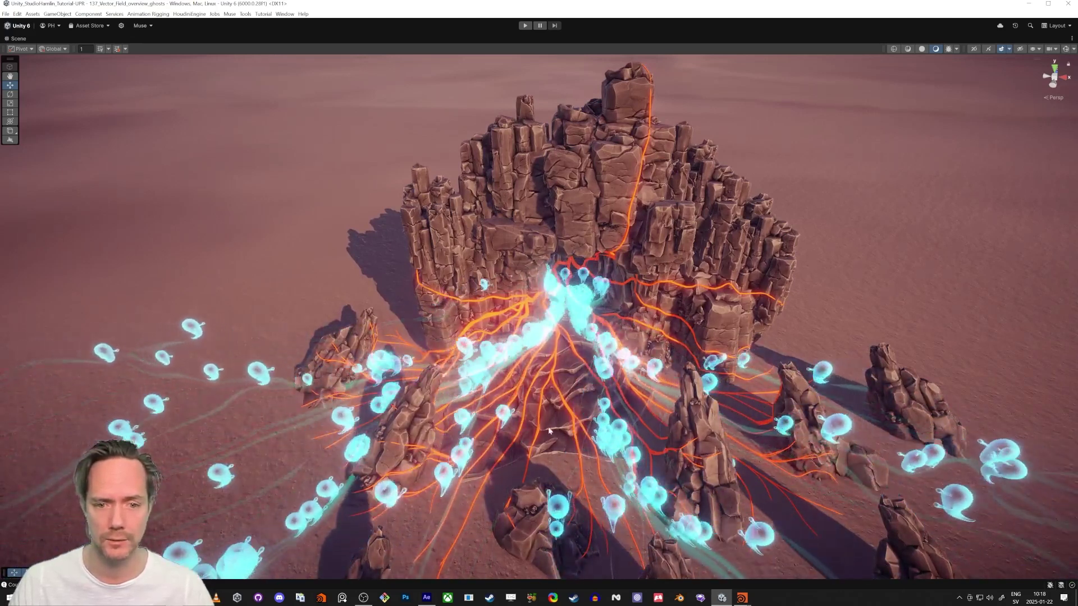
pyautogui.moveTo(609, 418); pyautogui.dragTo(621, 382, button='right')
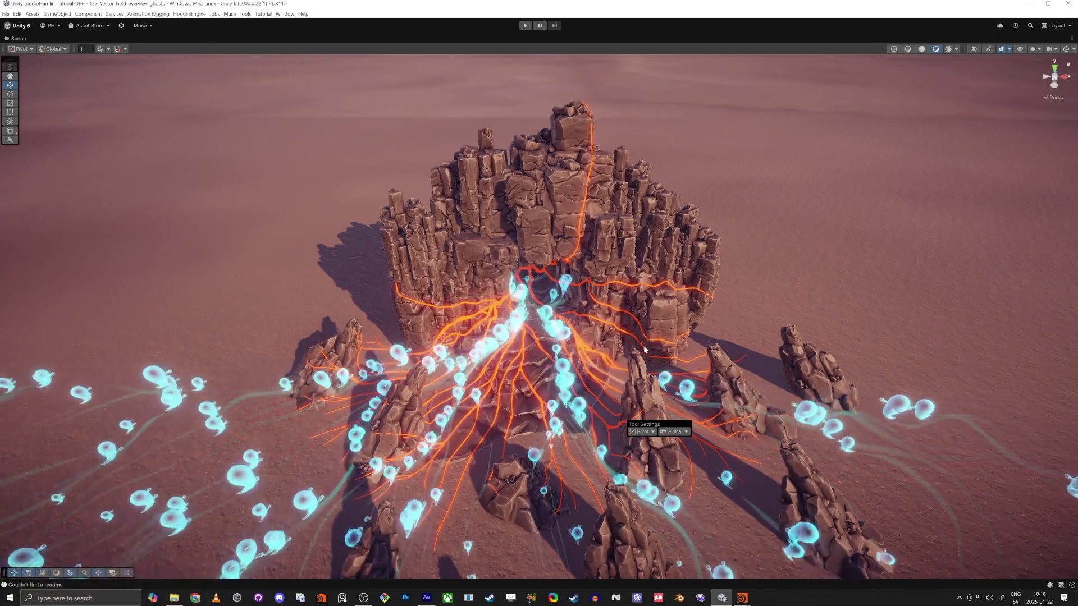
# - Restore the full editor layout and bring the view up to the cave entrance in the 137_Vector_Field scene
pyautogui.hotkey('shift', 'space')
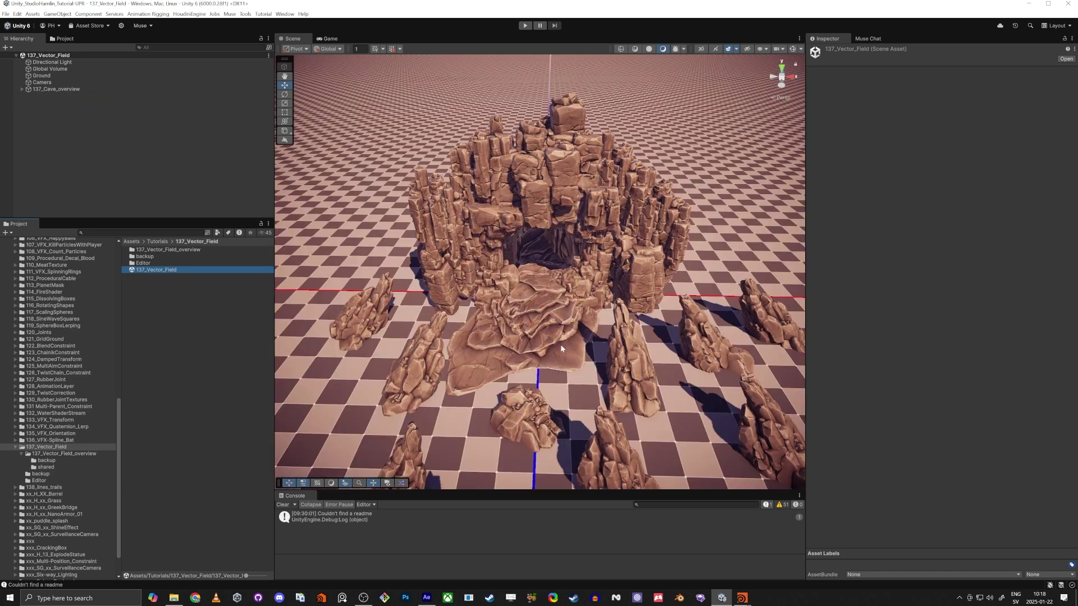
pyautogui.moveTo(560, 349)
pyautogui.mouseDown(button='right')
pyautogui.moveTo(560, 317)
pyautogui.moveTo(550, 350)
pyautogui.mouseUp(button='right')
pyautogui.press('s')
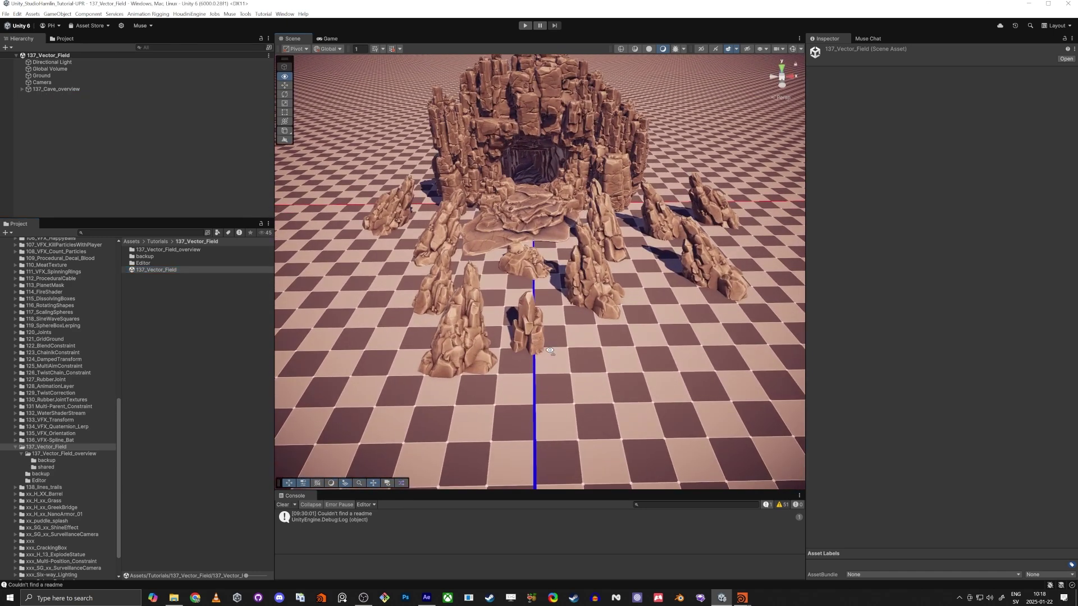
pyautogui.moveTo(511, 156); pyautogui.dragTo(503, 225, button='right')
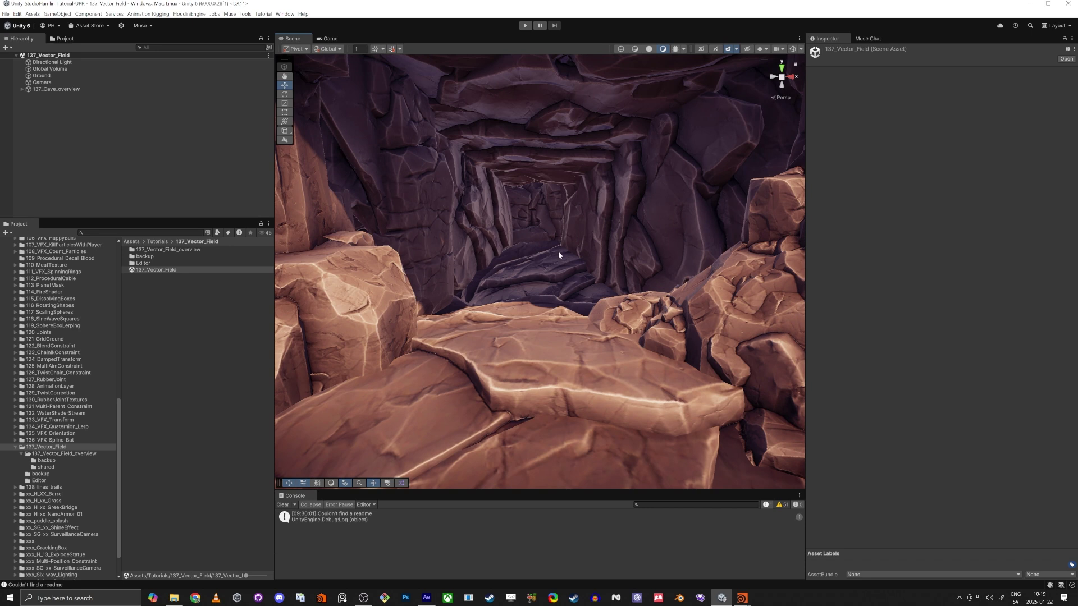
# - Try moving the rock_4 (4) wall rock inside the cave along X to 3.922, and undo the move
pyautogui.click(586, 218)
pyautogui.moveTo(586, 218); pyautogui.dragTo(624, 245, button='right')
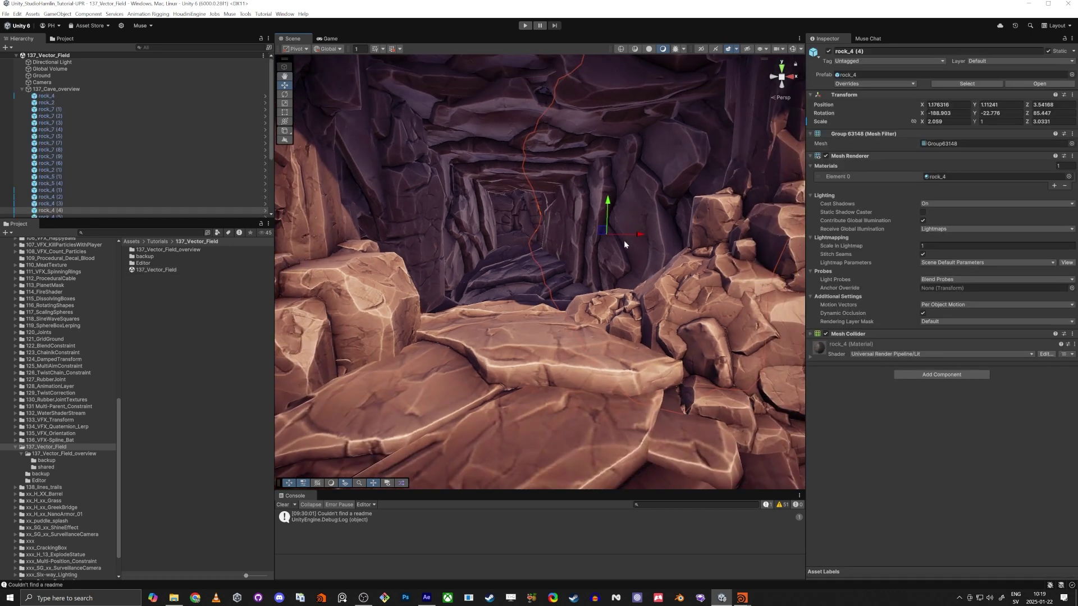
pyautogui.moveTo(639, 236); pyautogui.dragTo(878, 225)
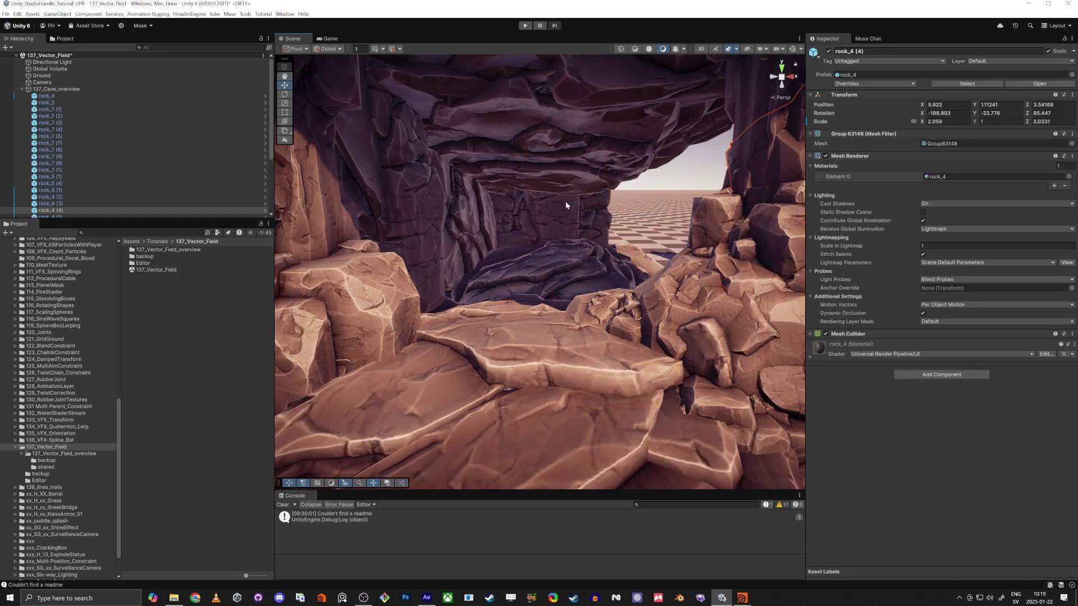
pyautogui.hotkey('ctrl', 'z')
# - Examine the cave and its surrounding rocks from the side and from the front
pyautogui.moveTo(537, 236); pyautogui.dragTo(501, 304, button='right')
pyautogui.keyDown('alt'); pyautogui.moveTo(502, 305); pyautogui.dragTo(629, 233); pyautogui.keyUp('alt')
pyautogui.press('s')
pyautogui.moveTo(628, 233); pyautogui.dragTo(631, 160, button='right')
pyautogui.click(507, 108)
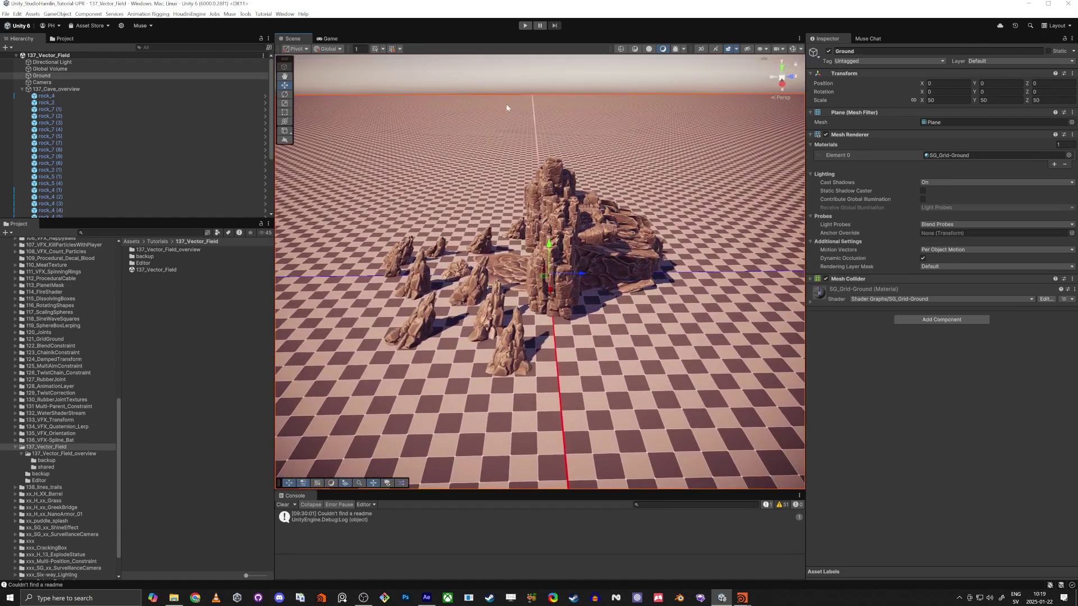
pyautogui.click(581, 88)
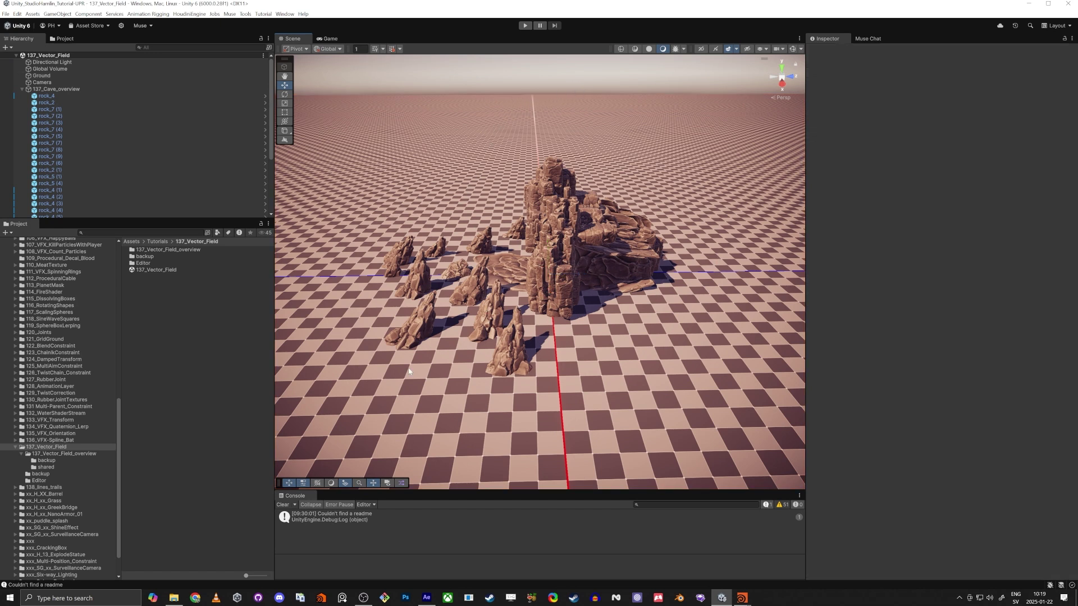
pyautogui.moveTo(428, 307); pyautogui.dragTo(616, 285, button='right')
pyautogui.press('a')
pyautogui.press('w')
pyautogui.press('d')
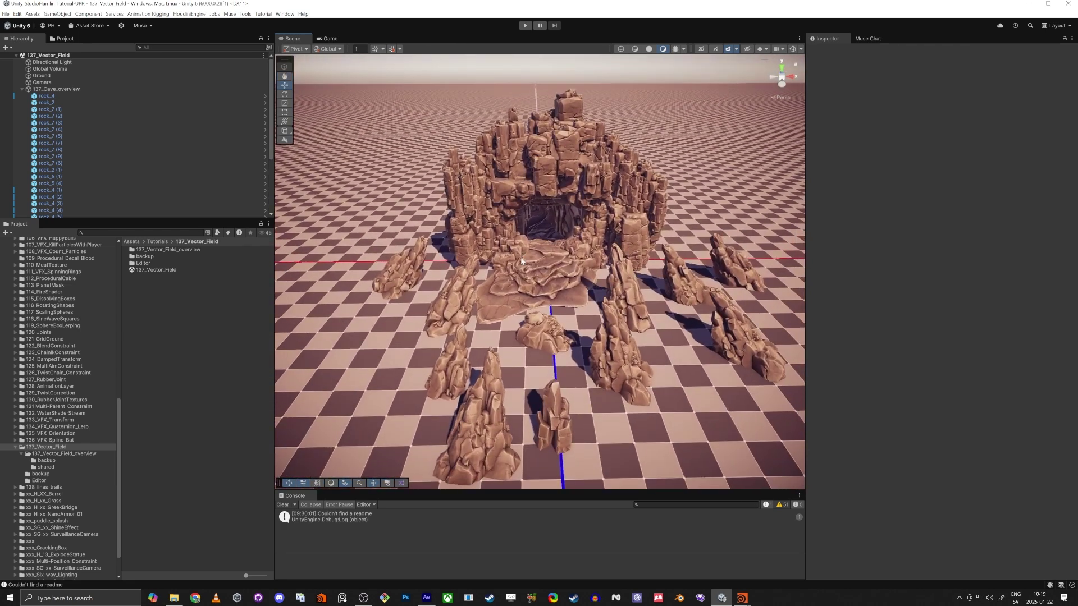
# - Deactivate the 137_Cave_overview object to hide all the cave rocks in the scene
pyautogui.rightClick(165, 316)
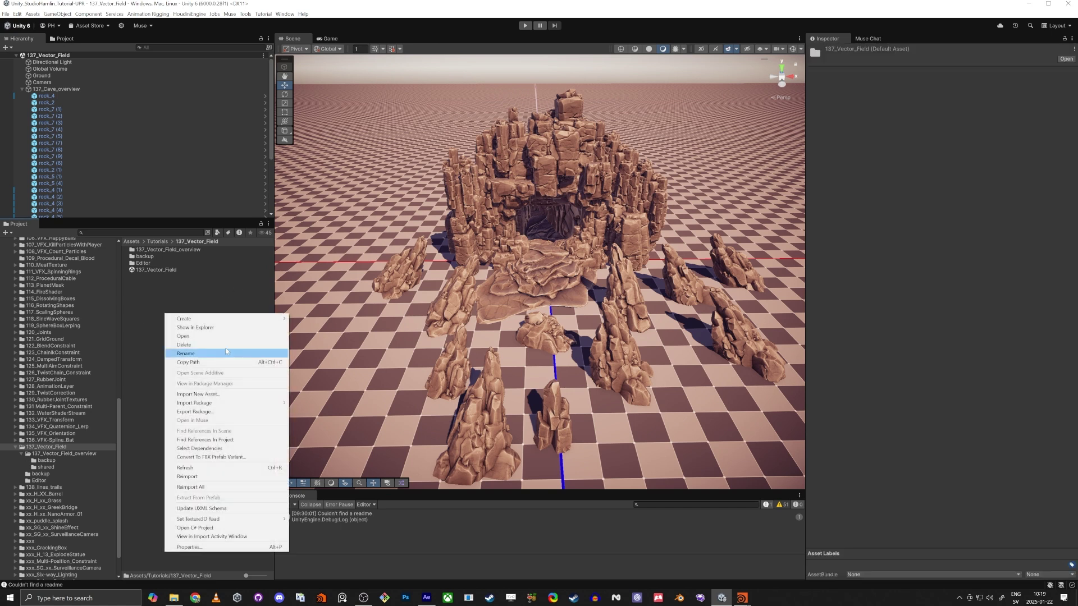
pyautogui.click(235, 303)
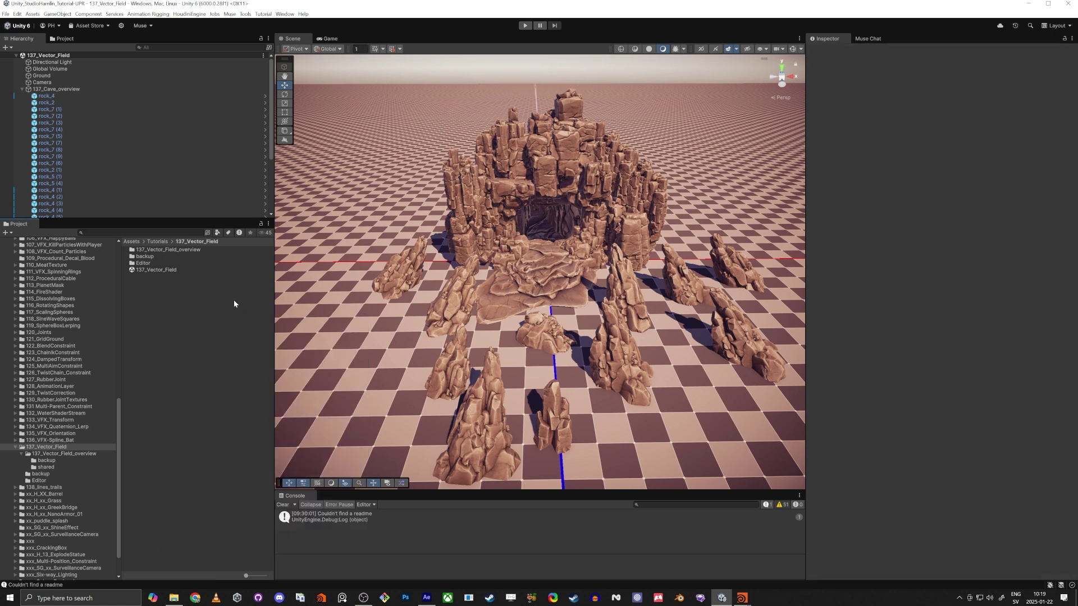
pyautogui.click(68, 90)
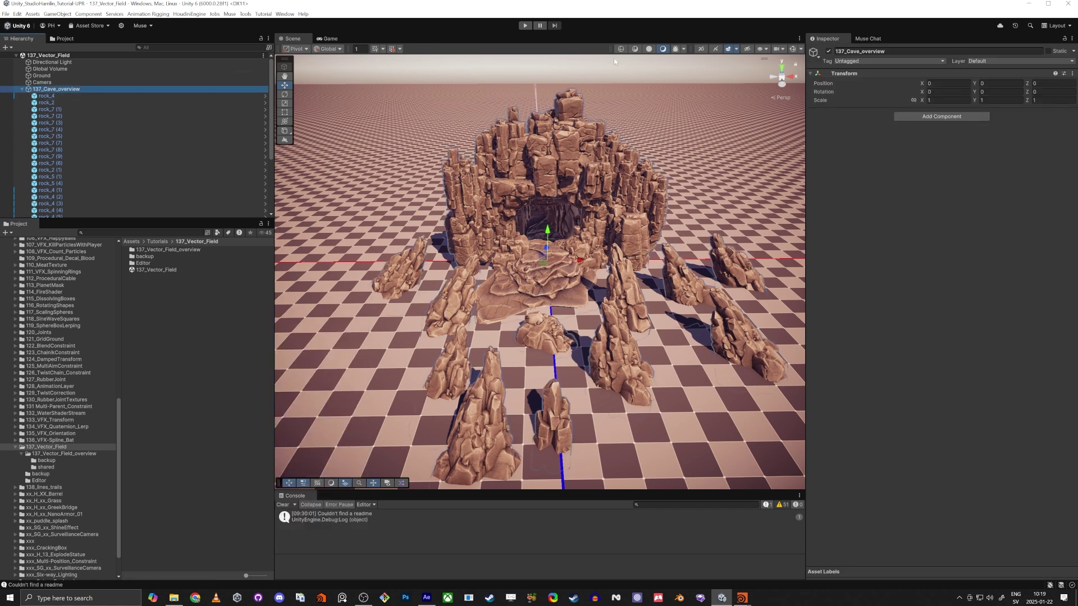
pyautogui.click(828, 51)
# - Create a Visual Effect Graph from the Minimal System template in the 137_Vector_Field folder and name it 137_Vector_Field
pyautogui.click(170, 314)
pyautogui.rightClick(170, 315)
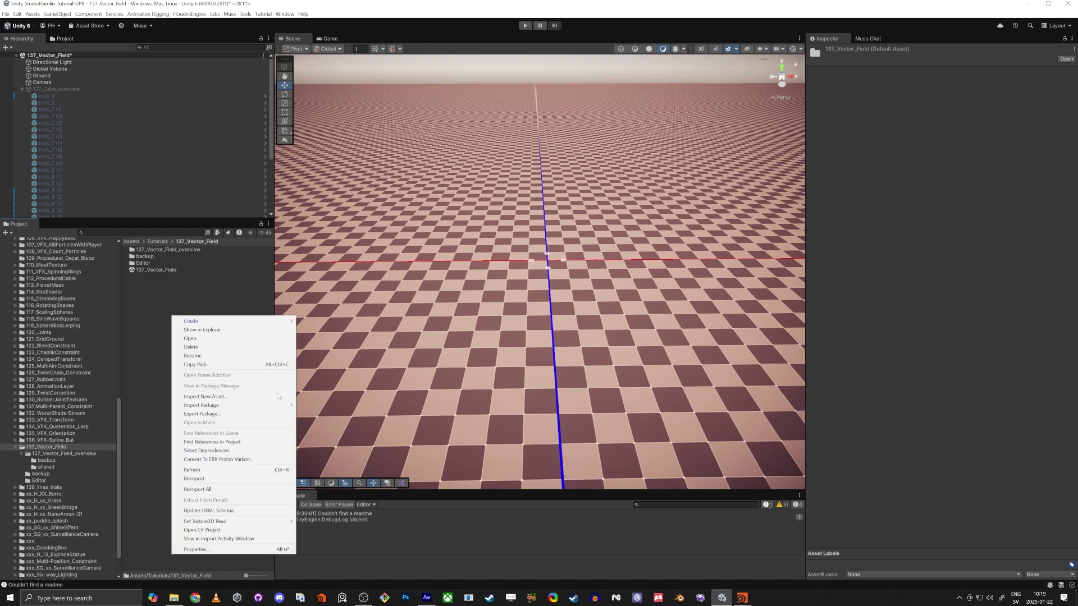
pyautogui.moveTo(286, 321)
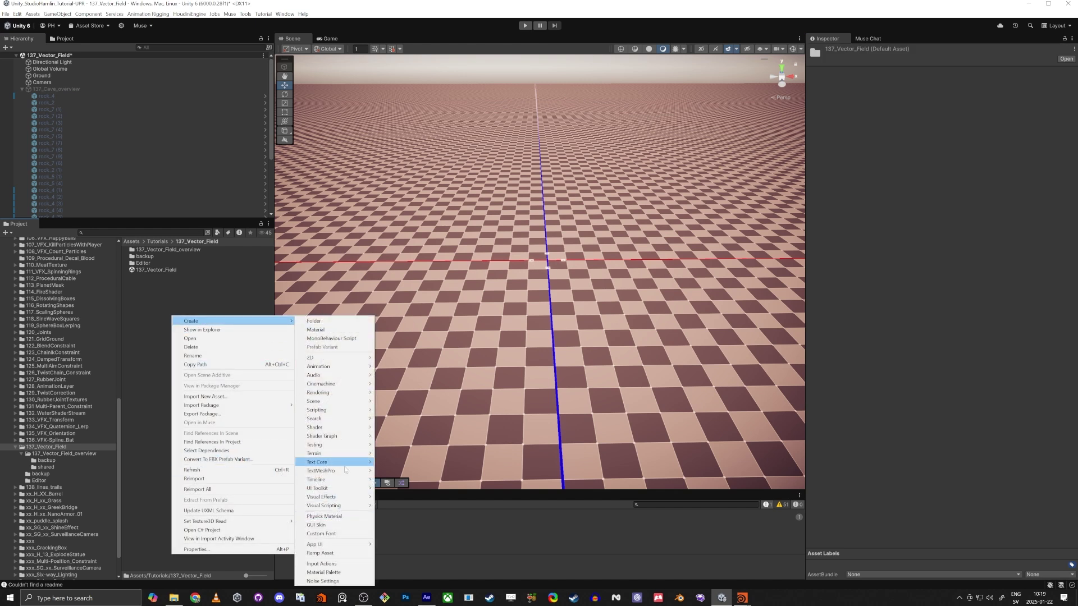
pyautogui.click(413, 498)
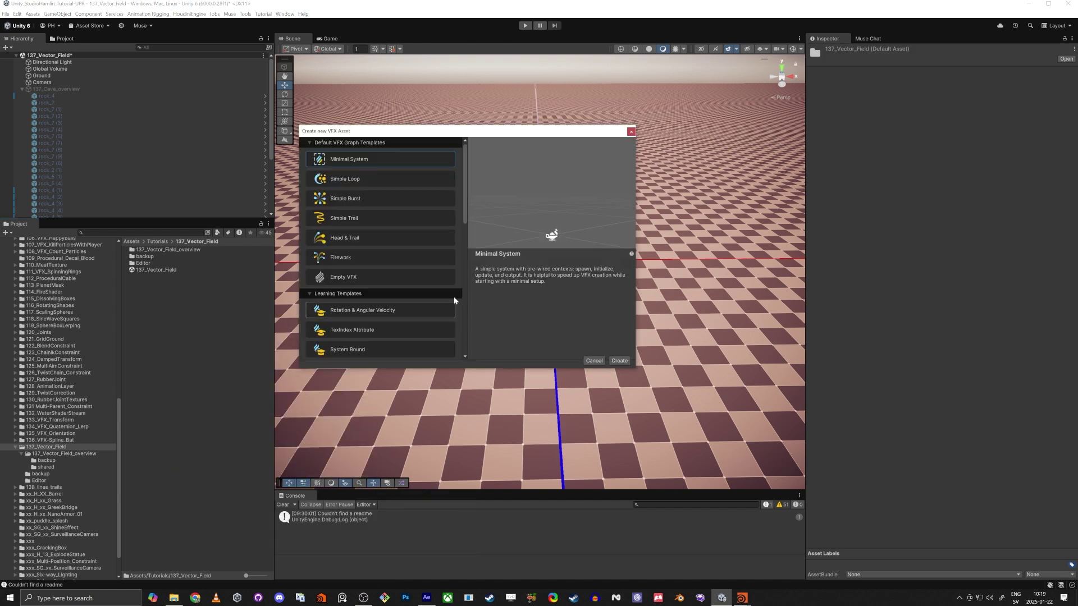
pyautogui.click(617, 362)
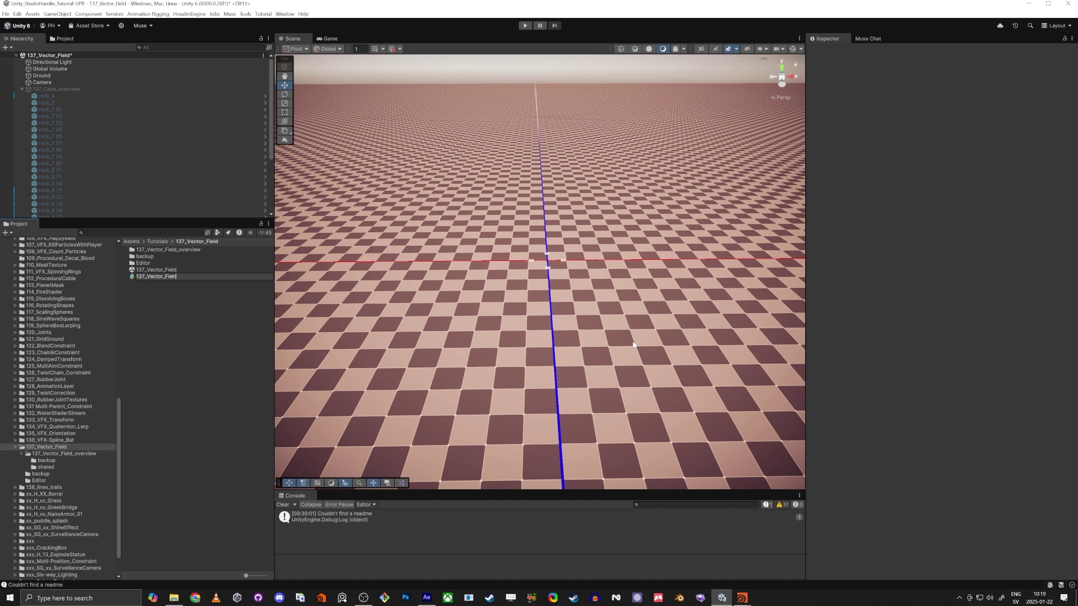
pyautogui.press('Return')
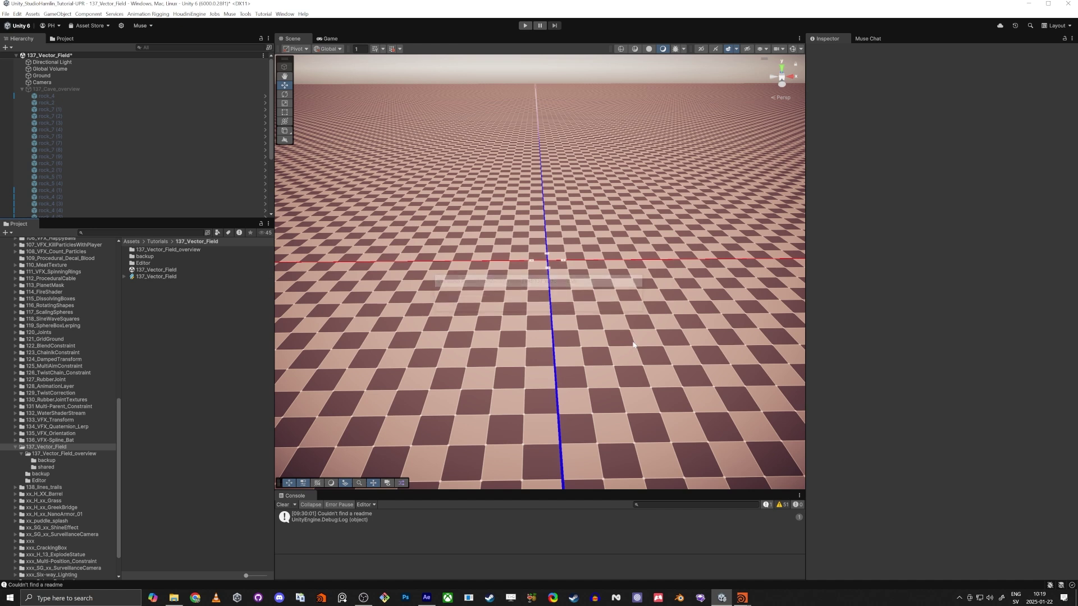
# - Add the 137_Vector_Field visual effect to the scene hierarchy and open its graph for editing
pyautogui.click(21, 89)
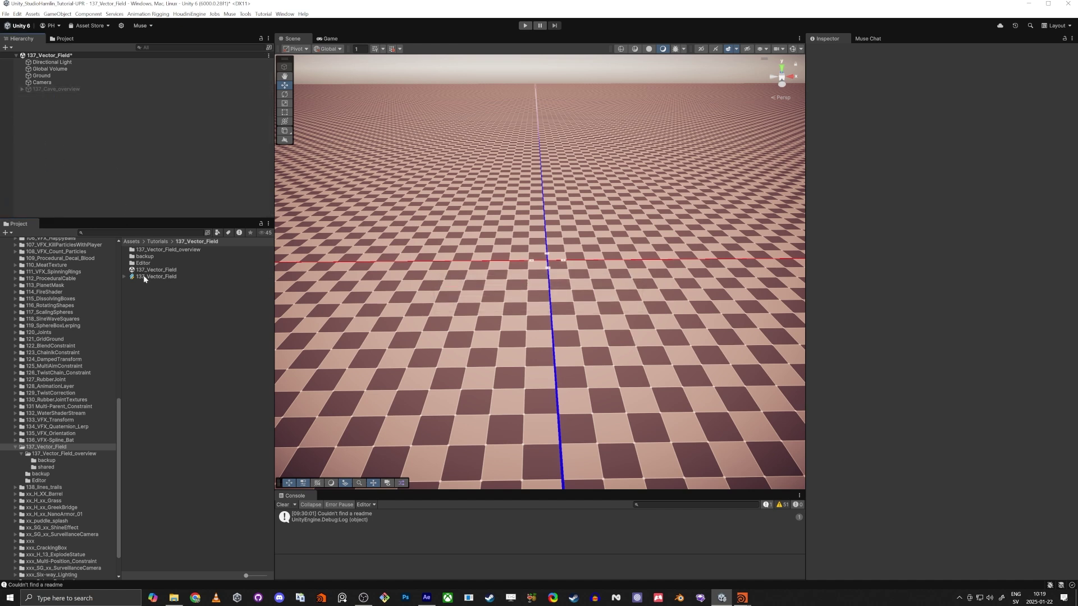
pyautogui.moveTo(143, 276); pyautogui.dragTo(140, 174)
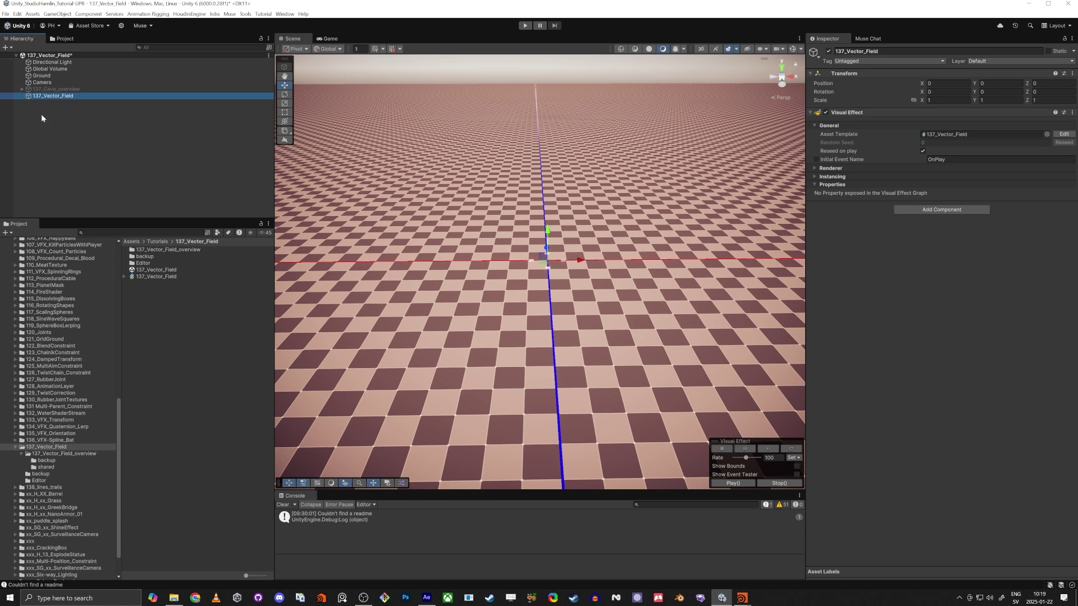
pyautogui.doubleClick(41, 97)
pyautogui.moveTo(469, 254)
pyautogui.mouseDown(button='right')
pyautogui.moveTo(483, 275)
pyautogui.moveTo(481, 252)
pyautogui.moveTo(482, 265)
pyautogui.mouseUp(button='right')
pyautogui.press('s')
pyautogui.press('w')
pyautogui.press('s')
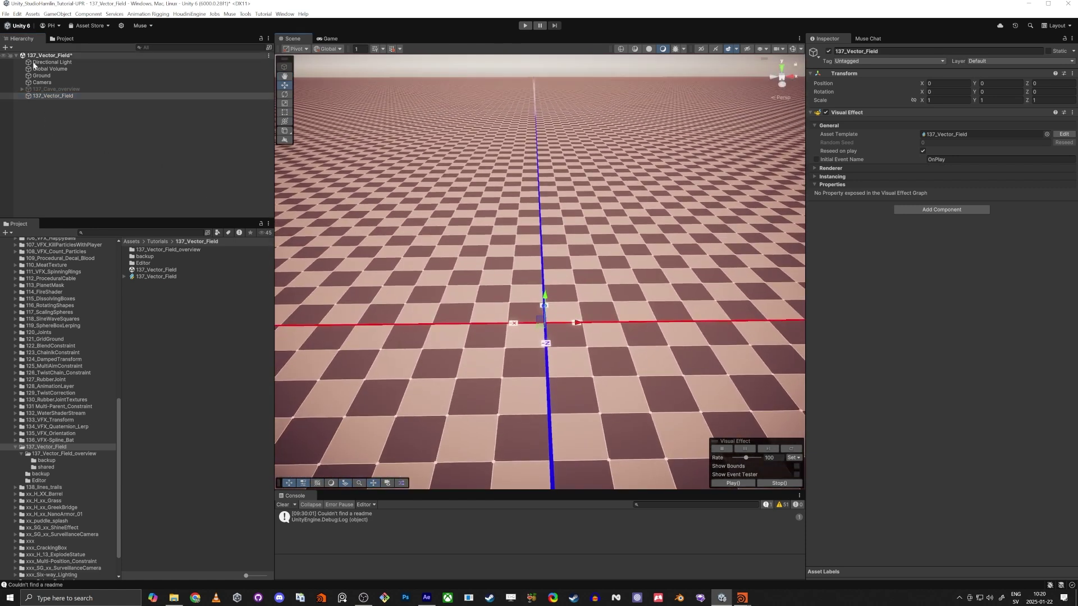
pyautogui.click(945, 135)
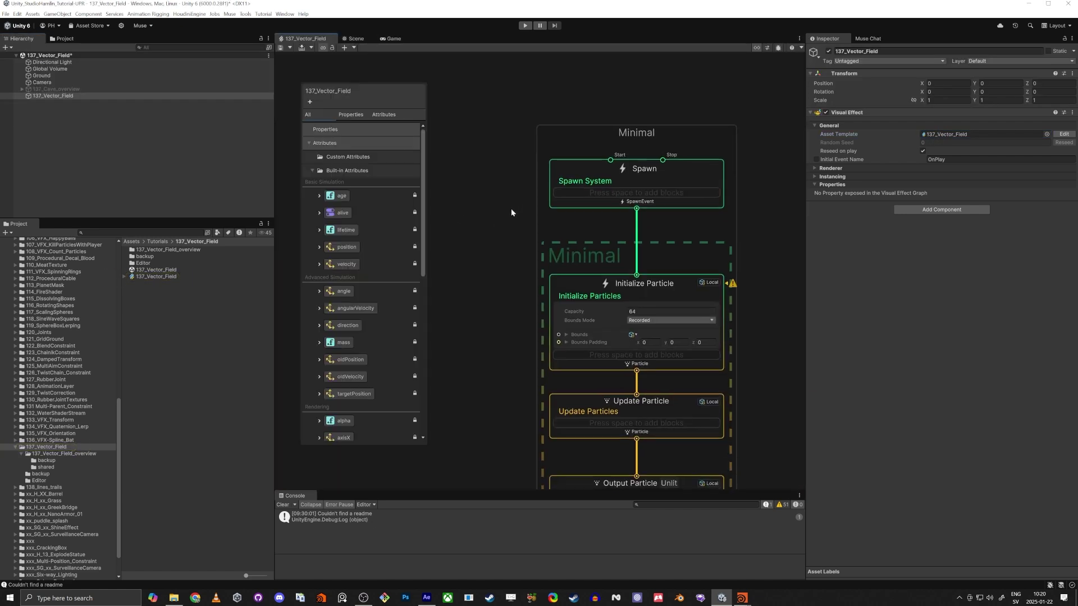
# - Add a Constant Spawn Rate block to the Spawn context and set its rate to 200
pyautogui.scroll(5, 530, 200)
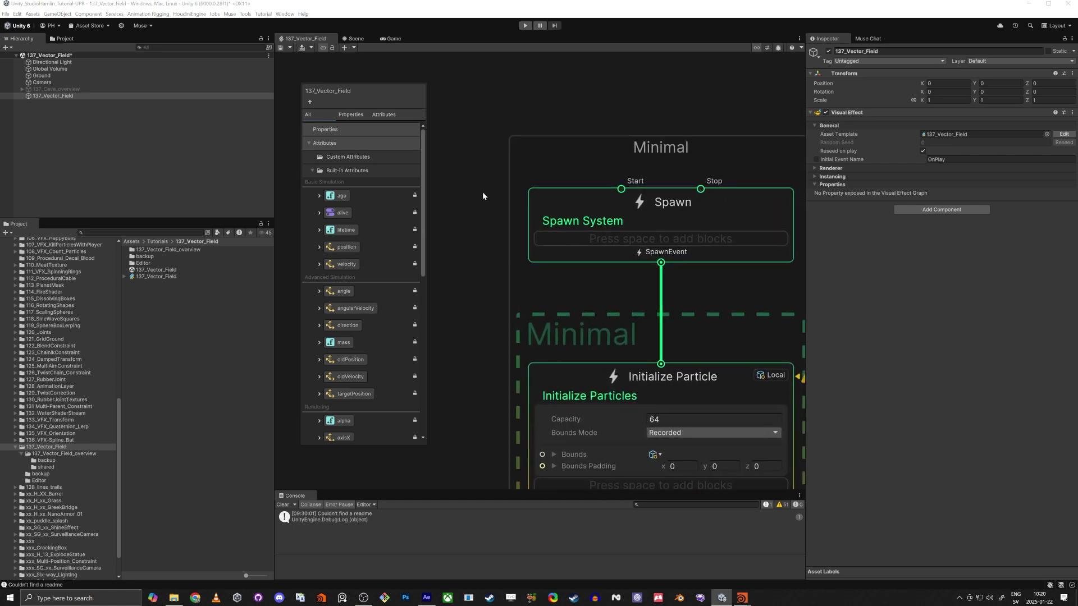
pyautogui.click(551, 190)
pyautogui.press('space')
pyautogui.write('c')
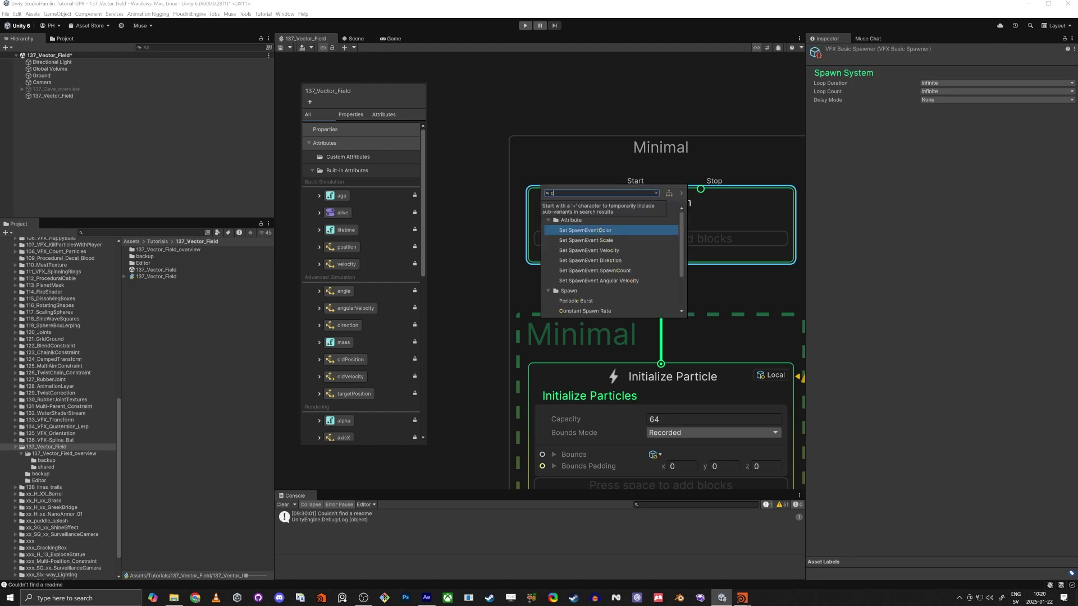
pyautogui.write('onsta')
pyautogui.press('Return')
pyautogui.moveTo(551, 190); pyautogui.dragTo(567, 105)
pyautogui.click(714, 178)
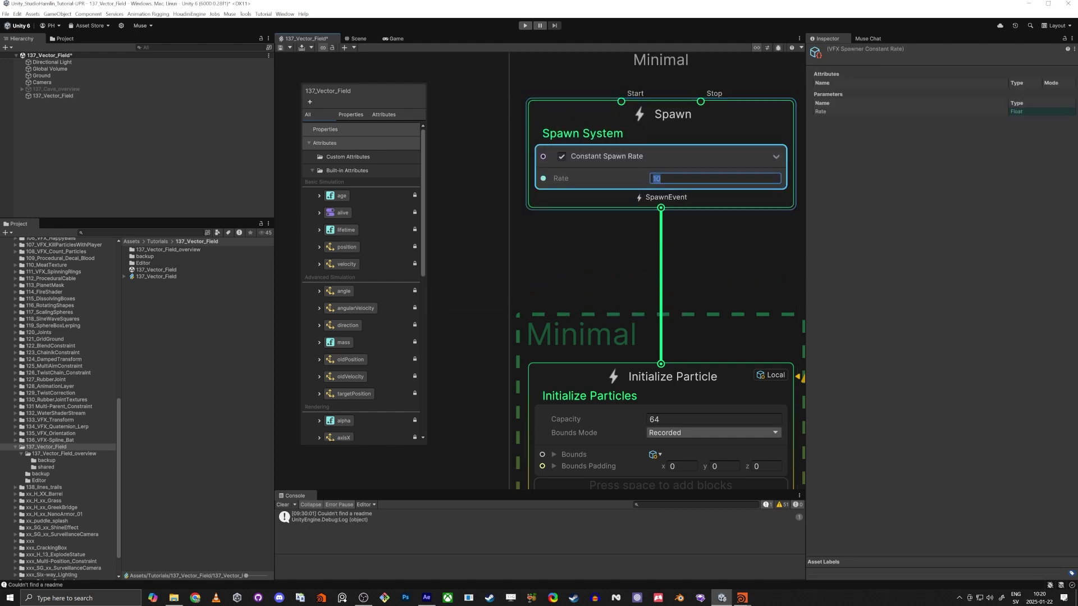
pyautogui.write('200')
pyautogui.click(632, 275)
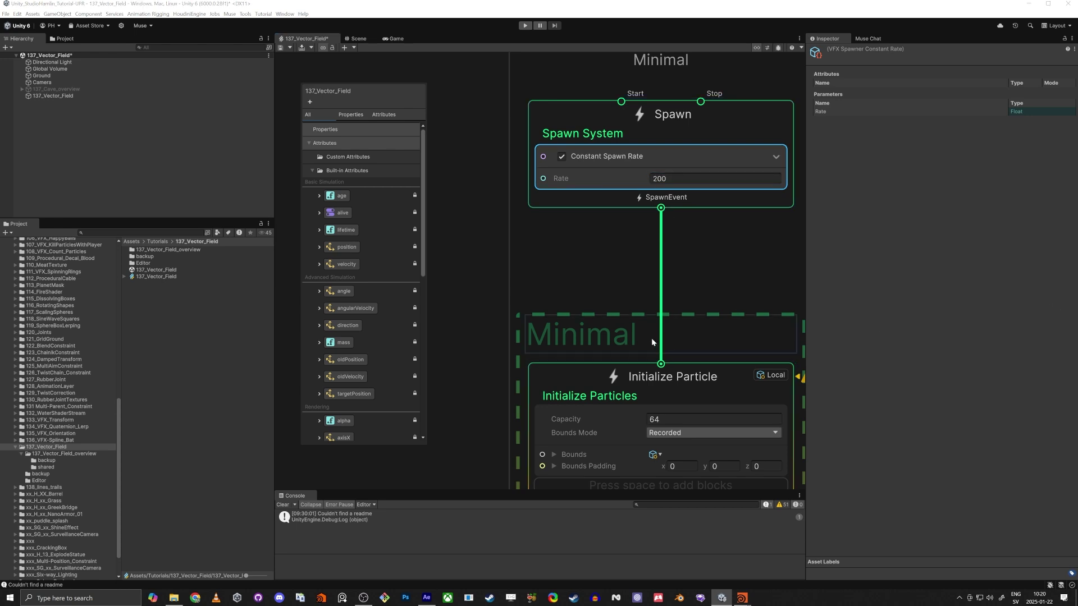
# - Set the particle capacity of the Initialize Particle context to 50000
pyautogui.moveTo(651, 338); pyautogui.dragTo(617, 198, button='middle')
pyautogui.scroll(-2, 583, 171)
pyautogui.scroll(3, 614, 265)
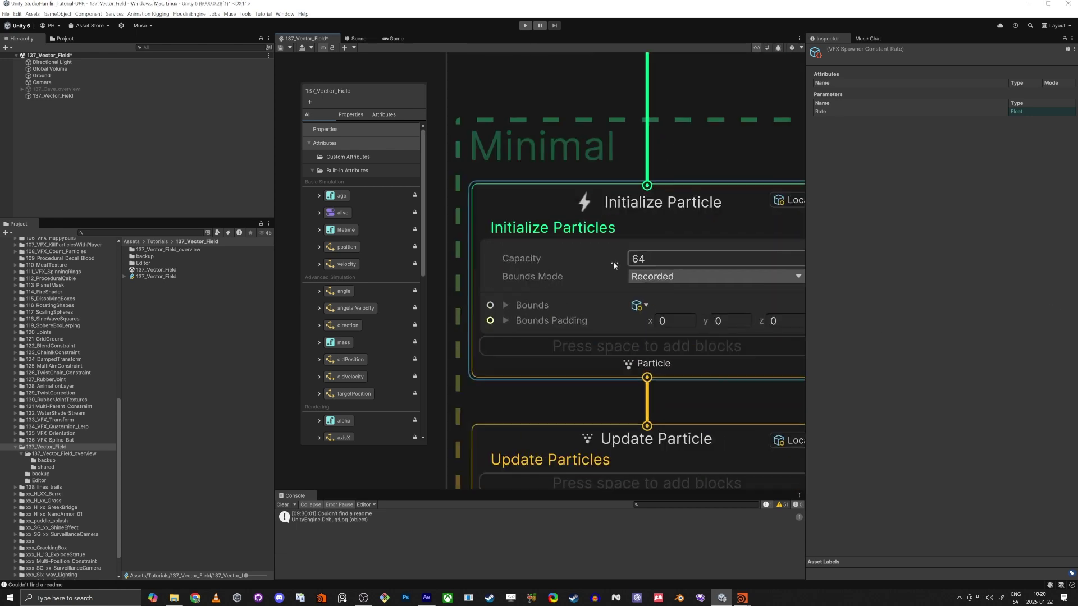
pyautogui.click(638, 259)
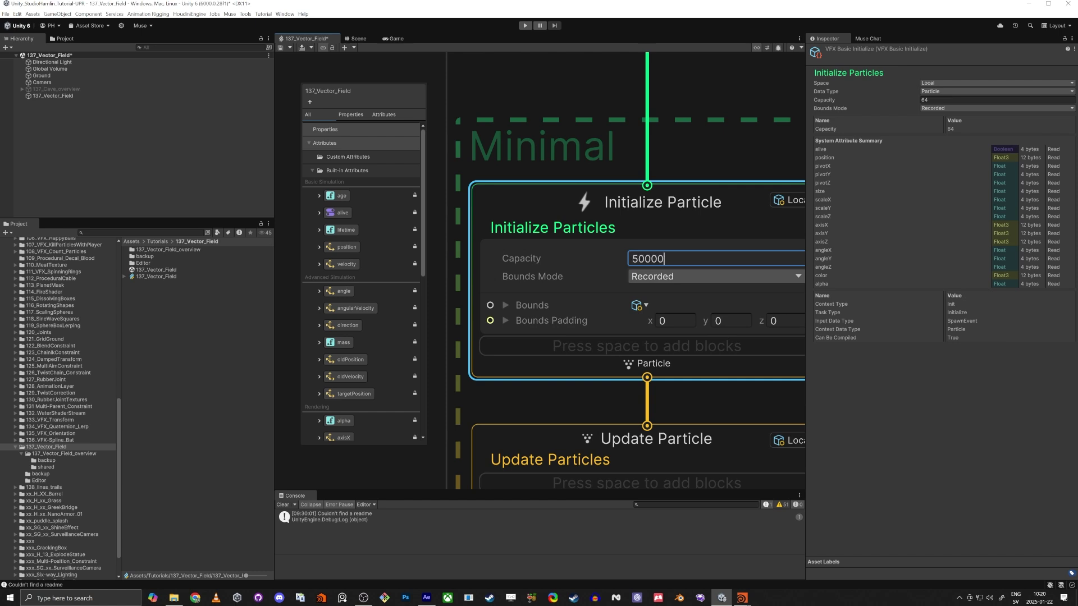
pyautogui.press('Return')
# - Spread the Spawn, Initialize, Update and Output contexts farther apart vertically in the graph
pyautogui.scroll(-3, 617, 242)
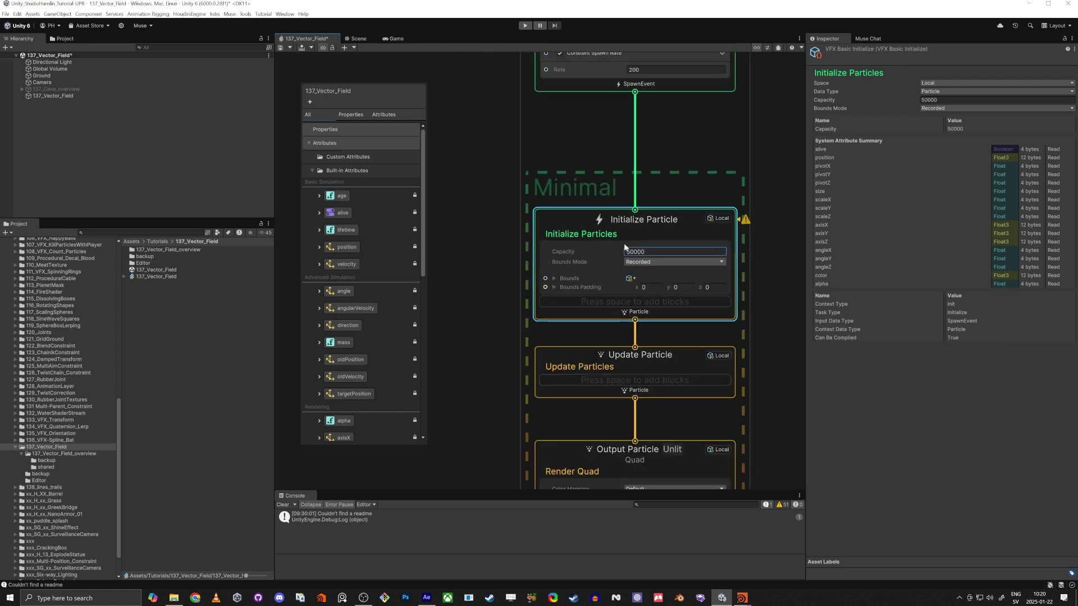
pyautogui.scroll(-3, 550, 174)
pyautogui.click(585, 123)
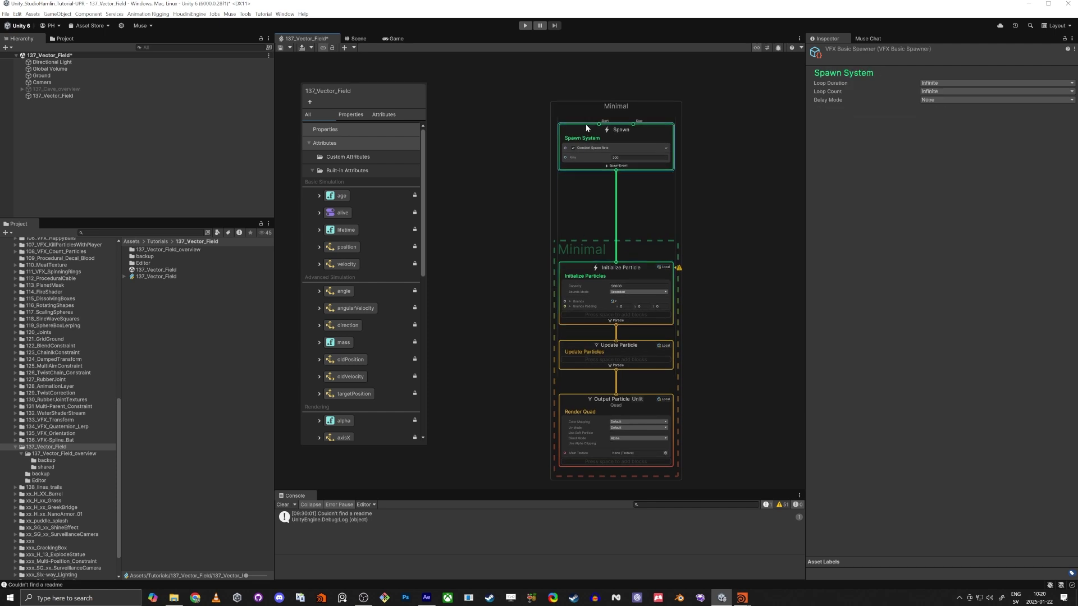
pyautogui.scroll(5, 614, 318)
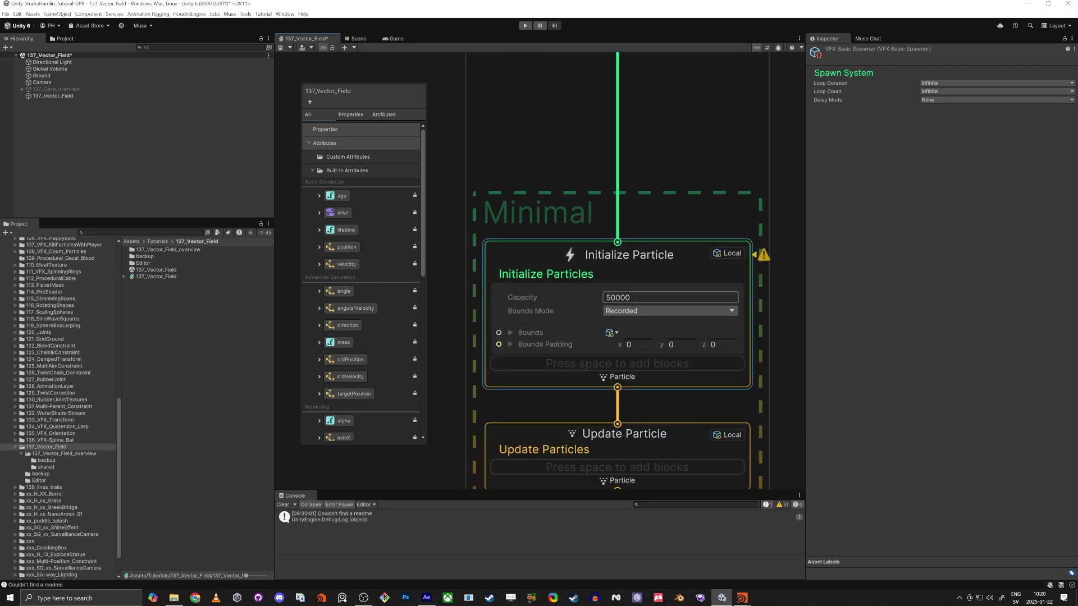
pyautogui.scroll(-5, 603, 302)
pyautogui.moveTo(579, 283); pyautogui.dragTo(582, 225)
pyautogui.moveTo(521, 331); pyautogui.dragTo(535, 243, button='middle')
pyautogui.moveTo(594, 302); pyautogui.dragTo(599, 402)
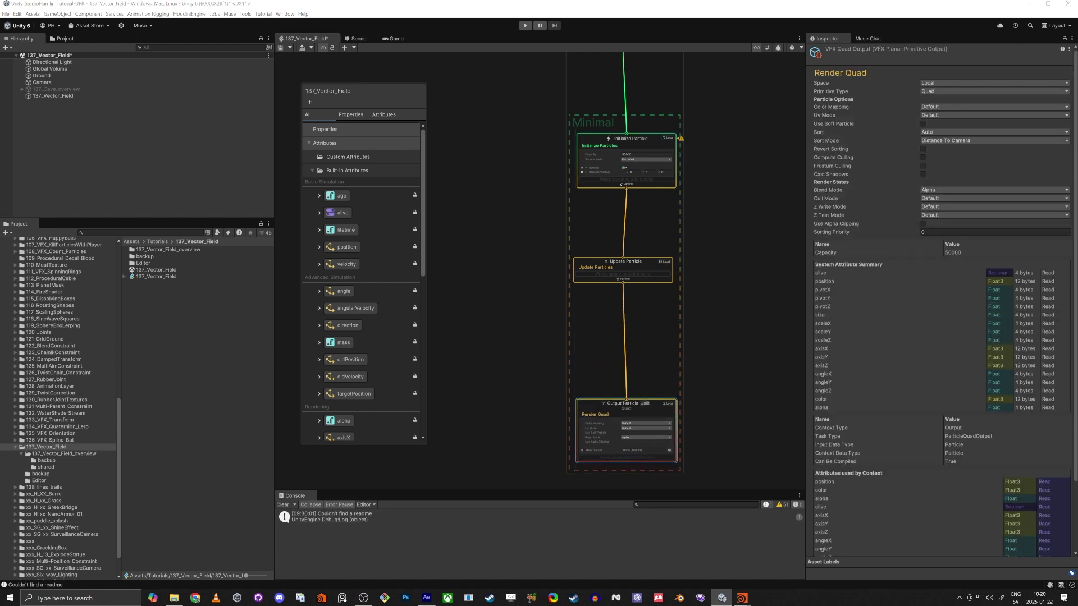
# - Add a Set Lifetime block with a lifetime of 10 to the Initialize Particle context
pyautogui.scroll(4, 656, 320)
pyautogui.click(562, 215)
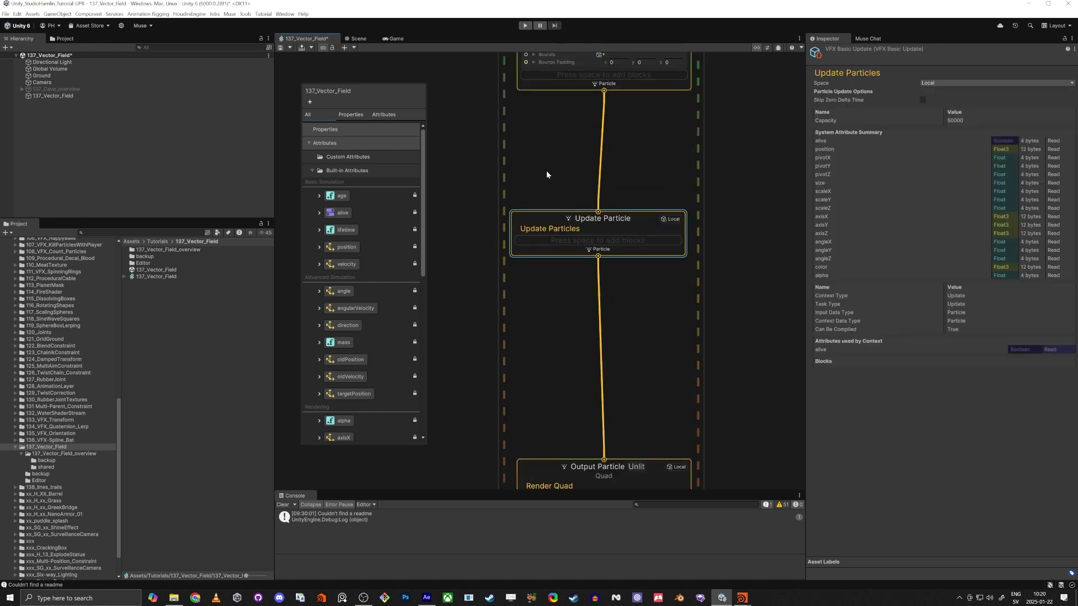
pyautogui.moveTo(547, 170); pyautogui.dragTo(559, 394, button='middle')
pyautogui.click(555, 220)
pyautogui.press('space')
pyautogui.write('set ö')
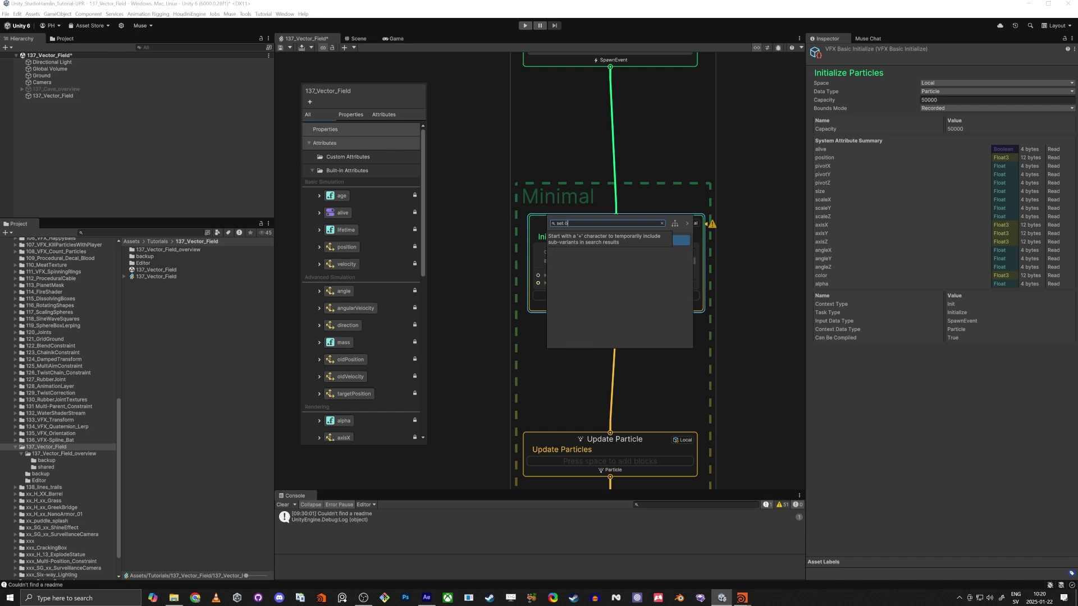
pyautogui.press('BackSpace')
pyautogui.write('life')
pyautogui.press('Return')
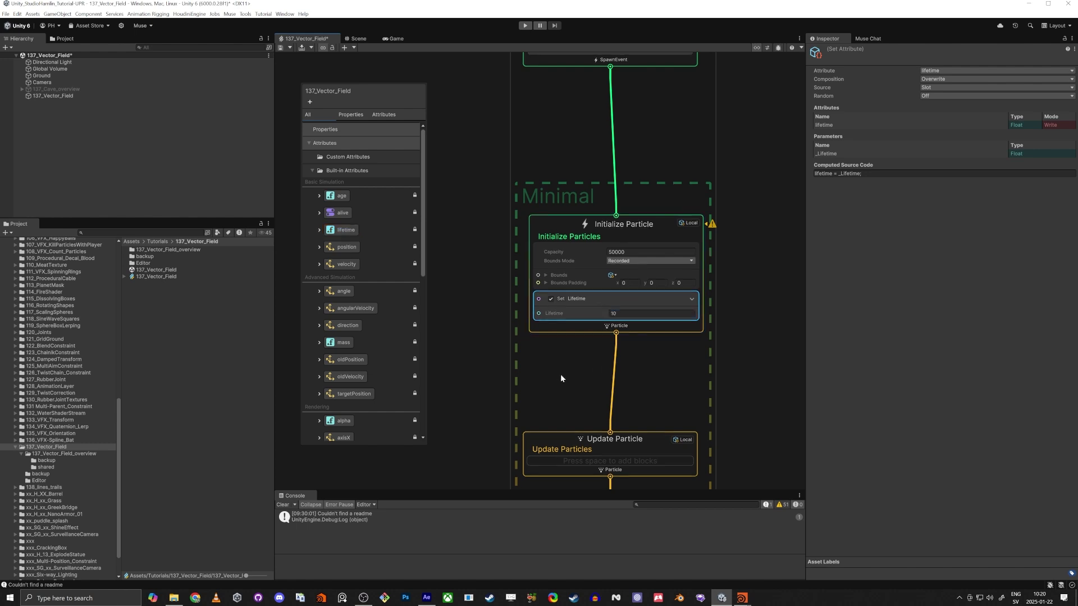
# - Dock the Scene view below the Inspector beside the graph and select the 137_Vector_Field object
pyautogui.moveTo(560, 374); pyautogui.dragTo(595, 168, button='middle')
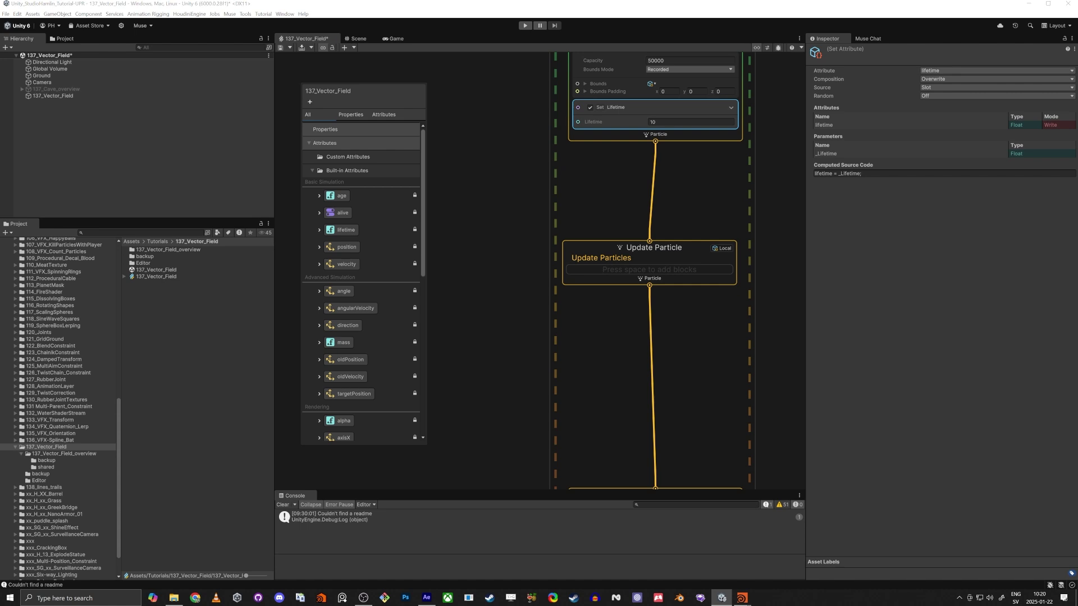
pyautogui.moveTo(574, 197); pyautogui.dragTo(545, 385, button='middle')
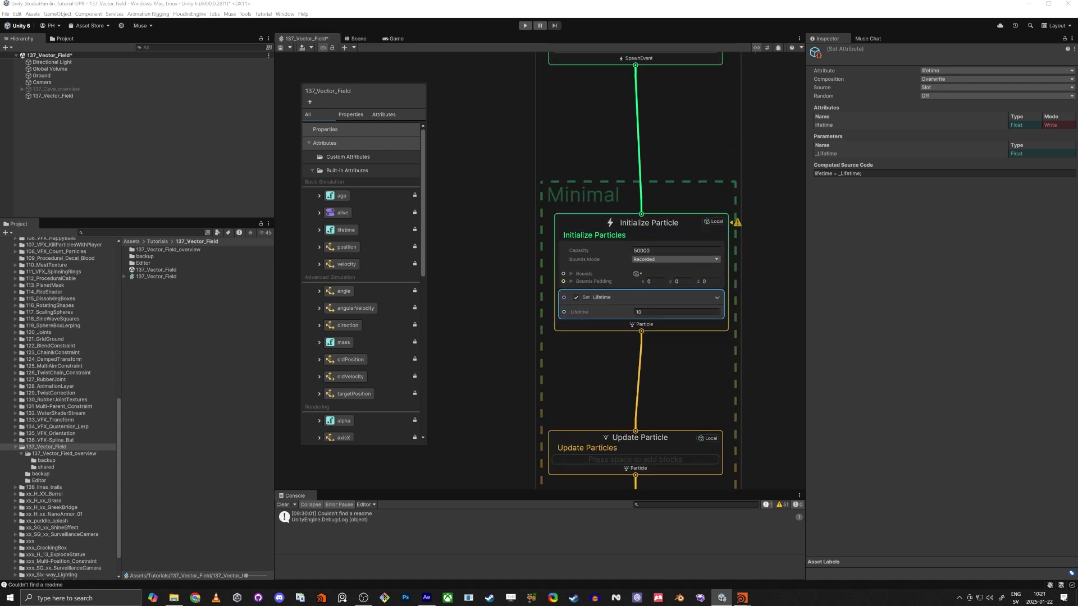
pyautogui.doubleClick(714, 237)
pyautogui.click(590, 220)
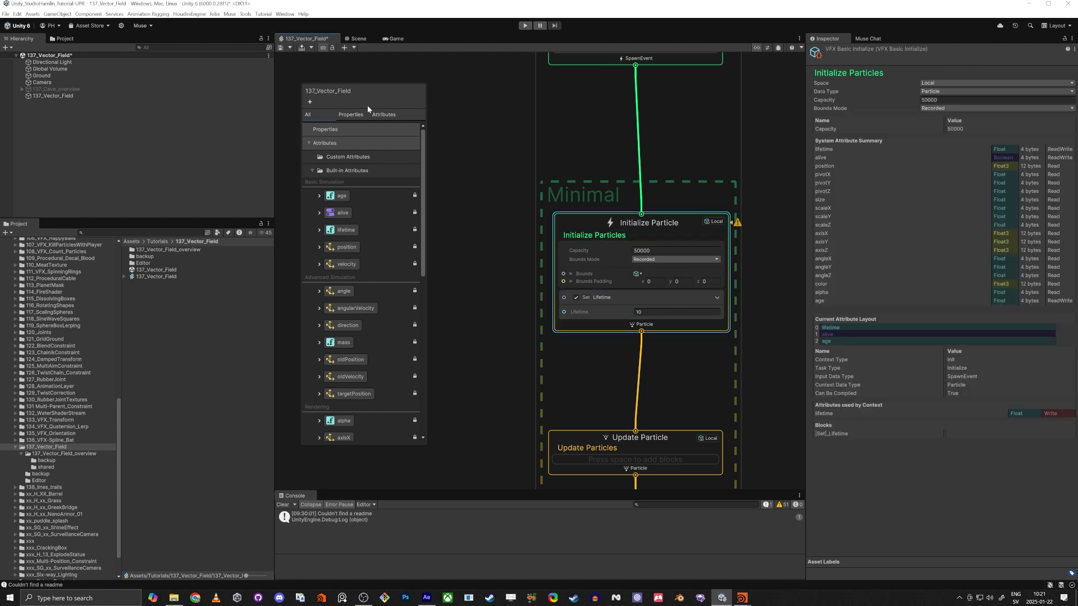
pyautogui.moveTo(369, 38); pyautogui.dragTo(926, 461)
pyautogui.moveTo(914, 398); pyautogui.dragTo(920, 261)
pyautogui.moveTo(923, 393); pyautogui.dragTo(936, 331, button='right')
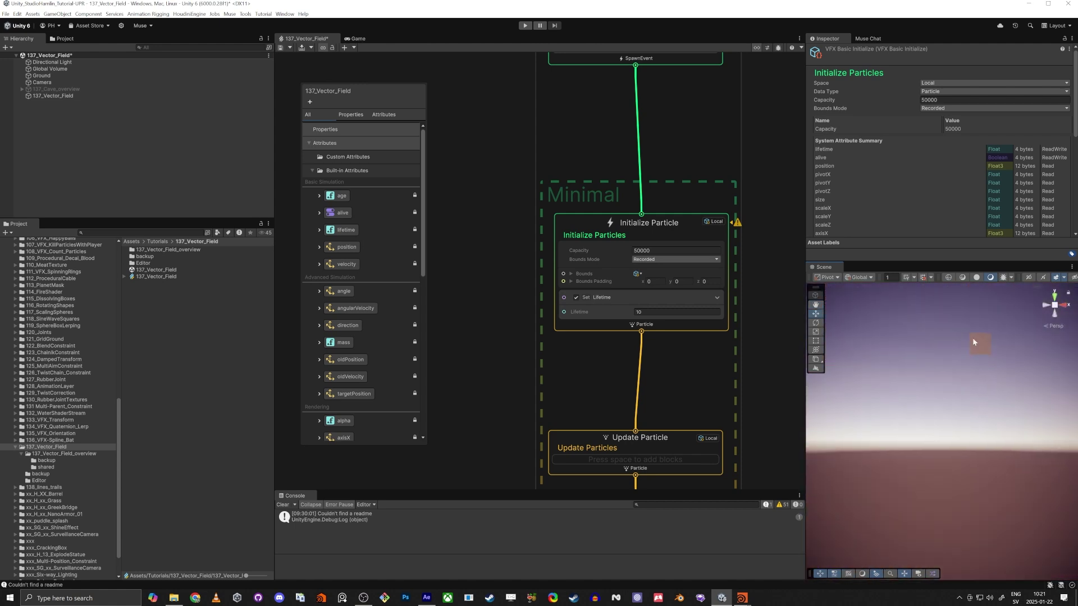
pyautogui.click(51, 97)
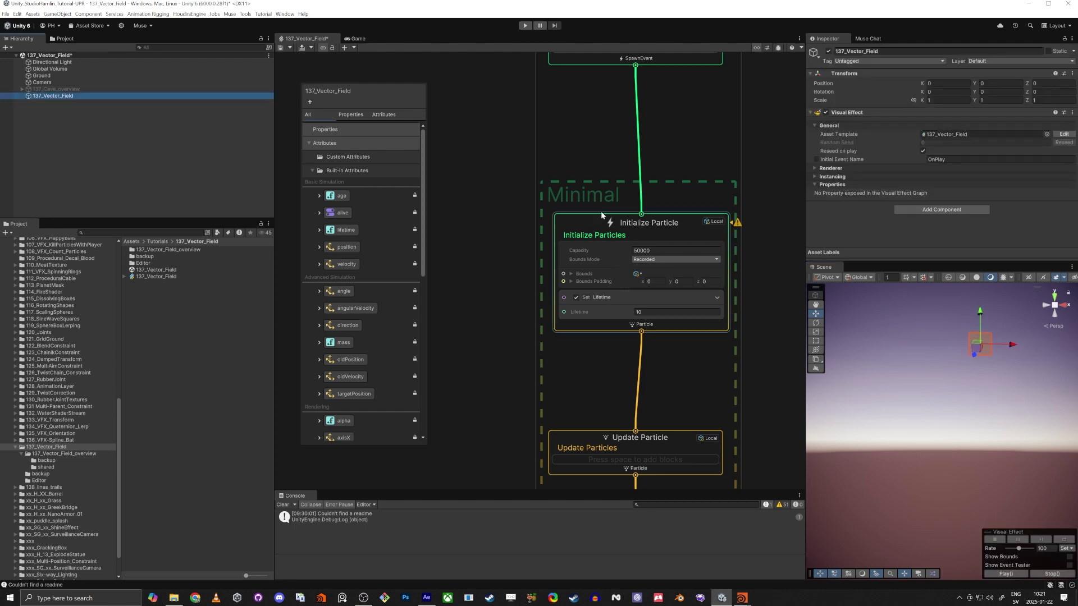
# - Add a Set Position Shape block with the Box shape to the Initialize Particle context
pyautogui.click(587, 221)
pyautogui.press('space')
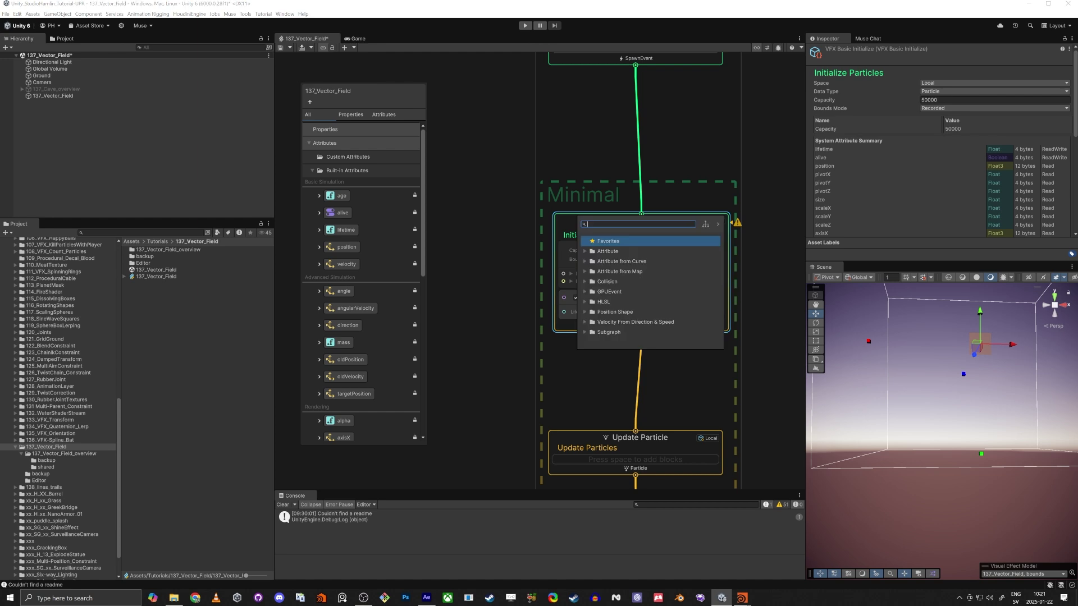
pyautogui.write('set pos sha')
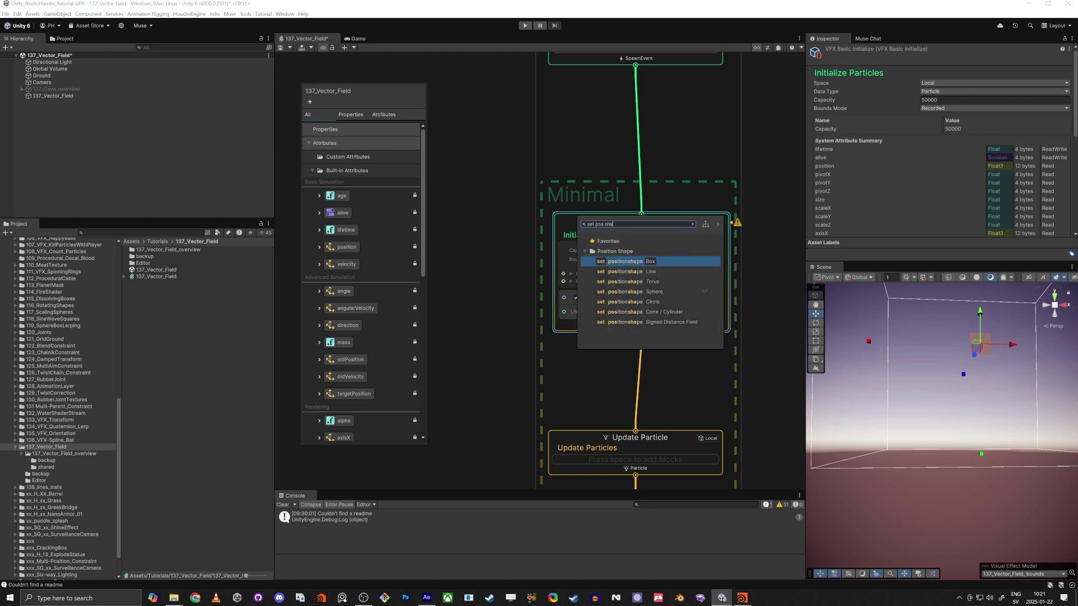
pyautogui.press('Return')
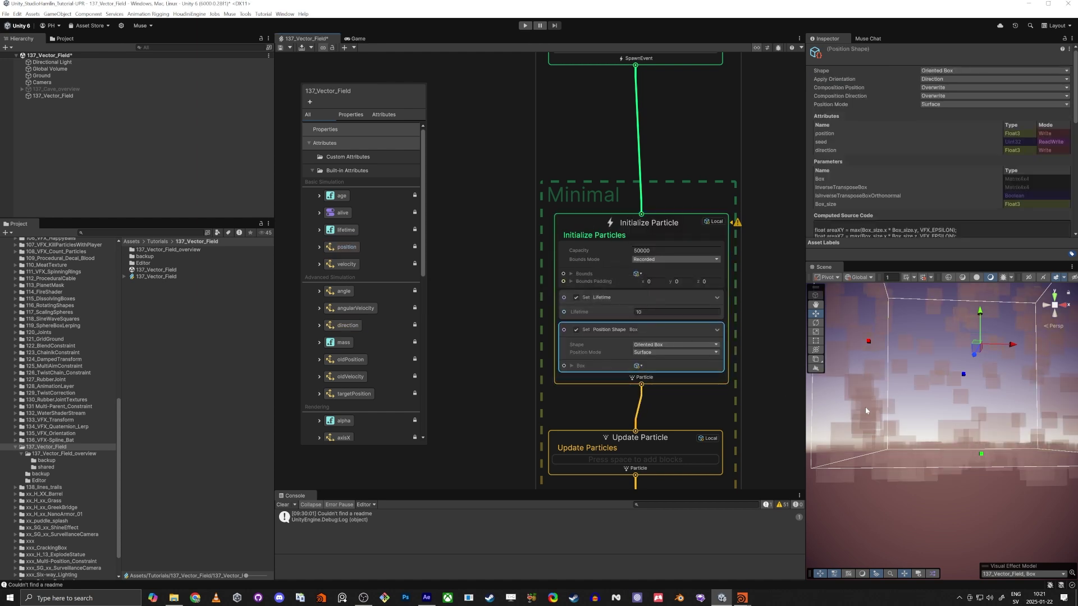
# - Reactivate the 137_Cave_overview object to show the cave rocks around the particle box
pyautogui.press('s')
pyautogui.moveTo(908, 424); pyautogui.dragTo(928, 482, button='right')
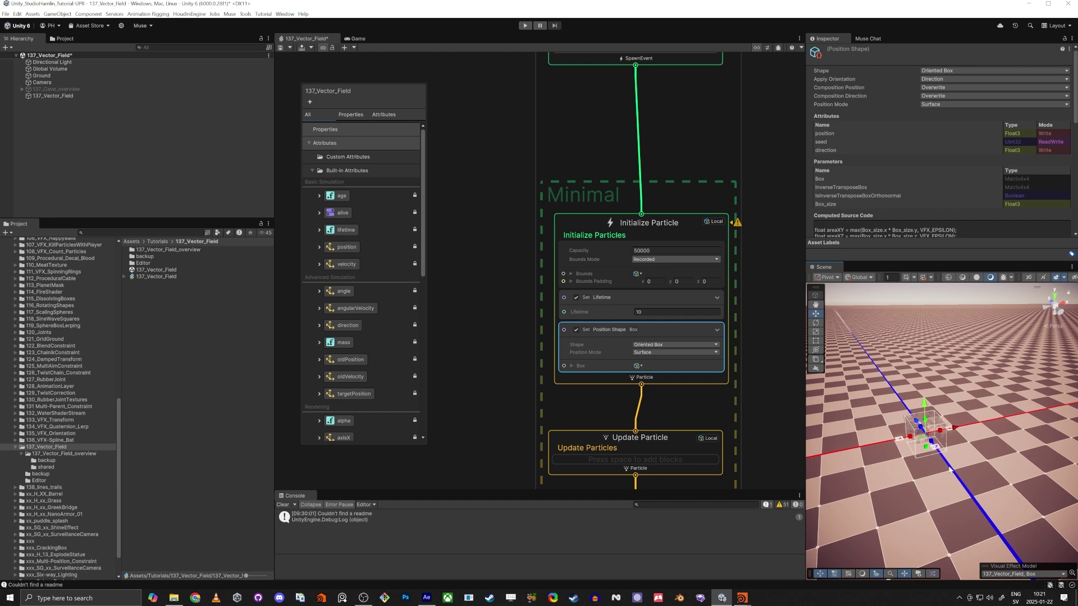
pyautogui.moveTo(916, 439); pyautogui.dragTo(983, 421, button='right')
pyautogui.press('q')
pyautogui.press('w')
pyautogui.press('s')
pyautogui.press('e')
pyautogui.press('a')
pyautogui.keyDown('alt'); pyautogui.moveTo(983, 421); pyautogui.dragTo(990, 425); pyautogui.keyUp('alt')
pyautogui.click(63, 88)
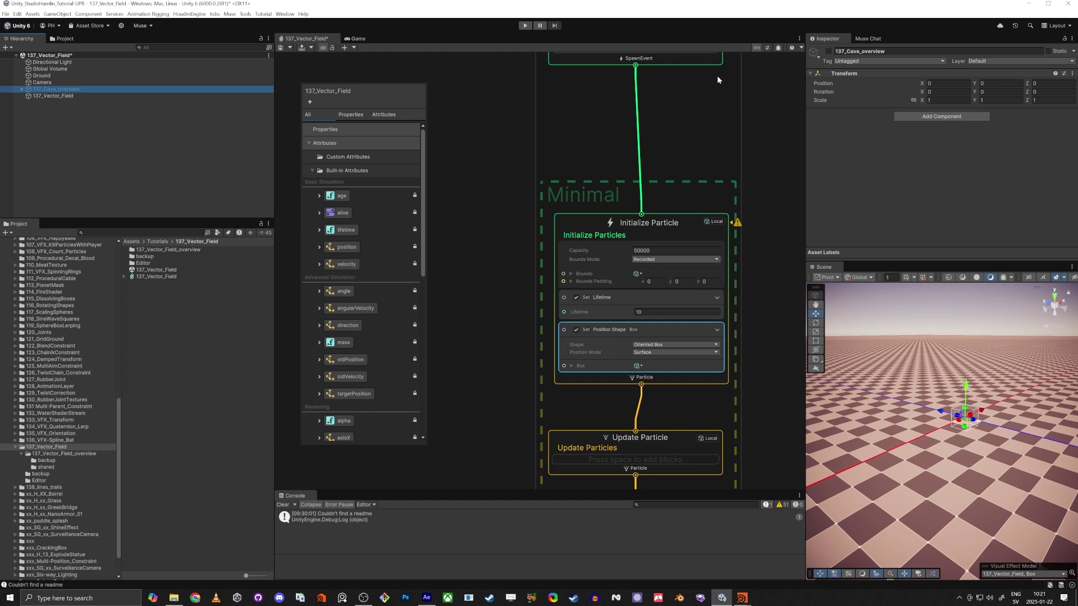
pyautogui.click(829, 51)
# - Try to move the 137_Cave_overview object away from the origin along the negative Z axis
pyautogui.keyDown('alt'); pyautogui.moveTo(890, 309); pyautogui.dragTo(938, 335); pyautogui.keyUp('alt')
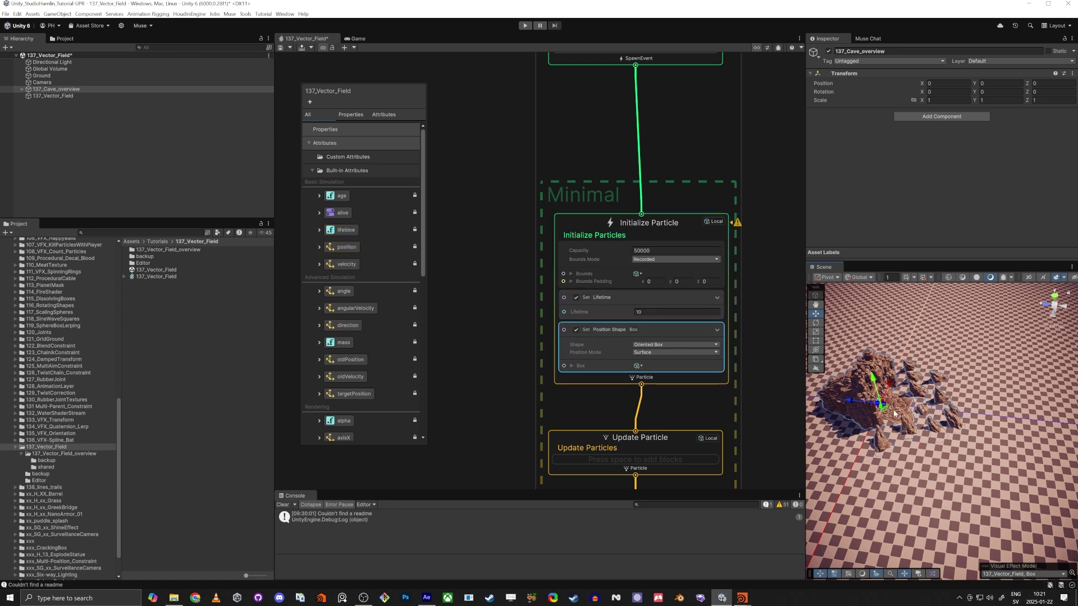
pyautogui.moveTo(857, 400); pyautogui.dragTo(1005, 441)
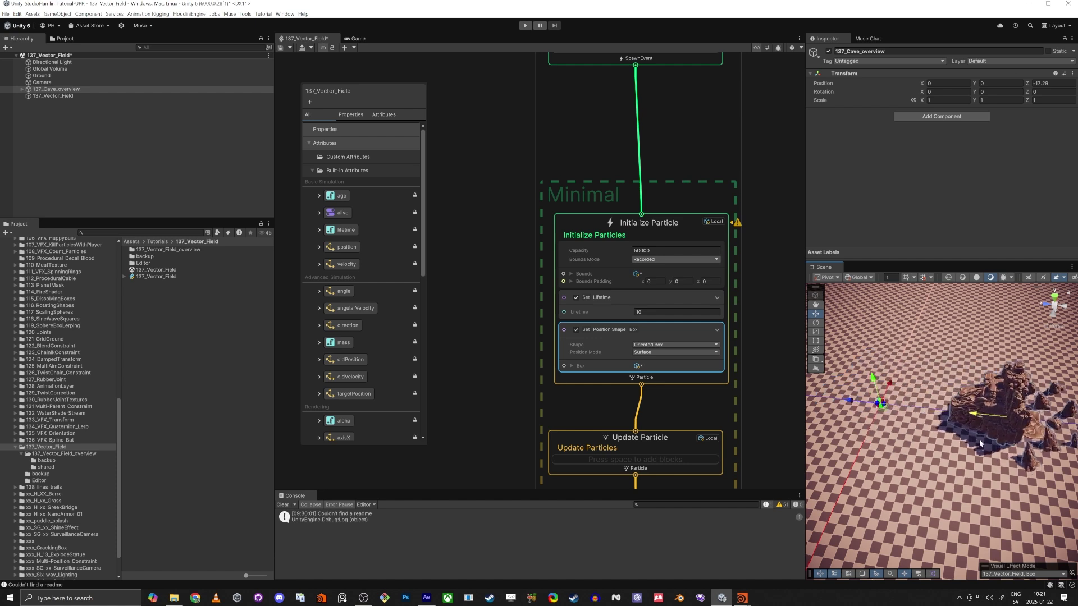
# - Expand the Box settings of the Set Position Shape block and move the box along Z to about -1.5
pyautogui.click(616, 330)
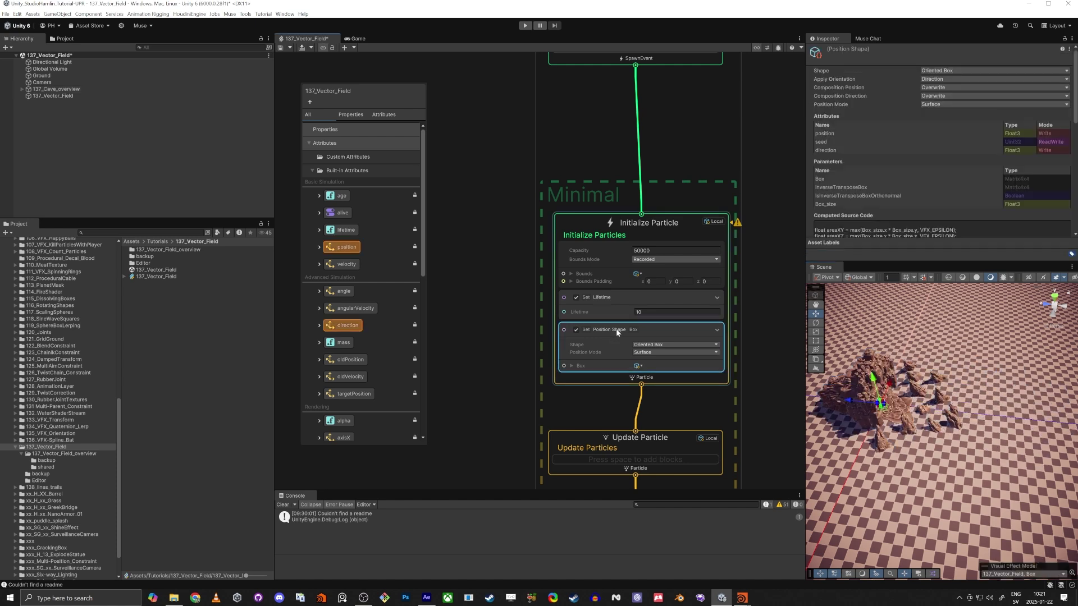
pyautogui.click(572, 367)
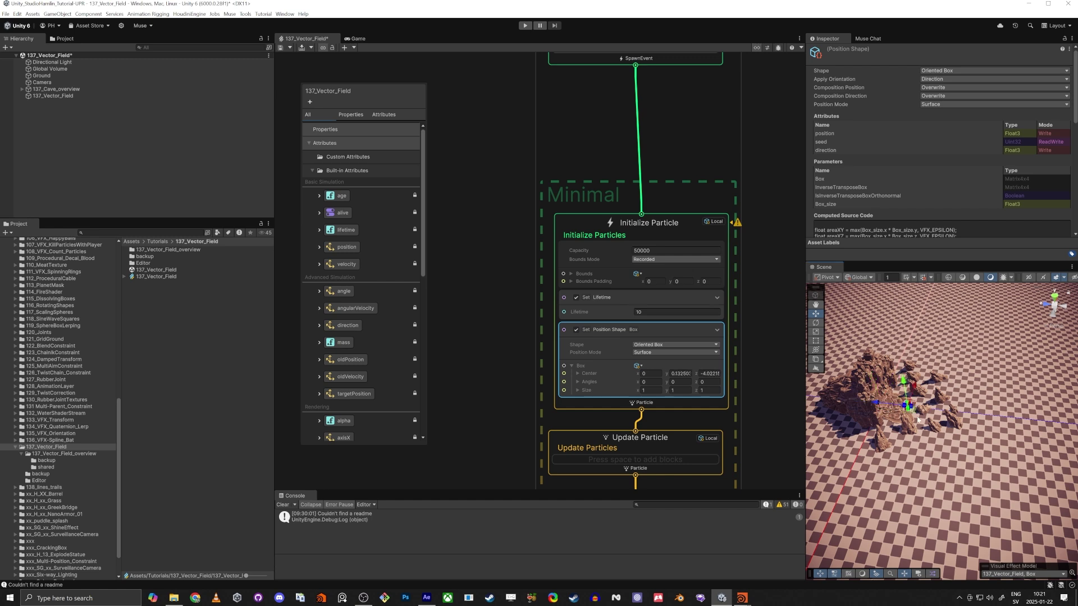
pyautogui.click(153, 196)
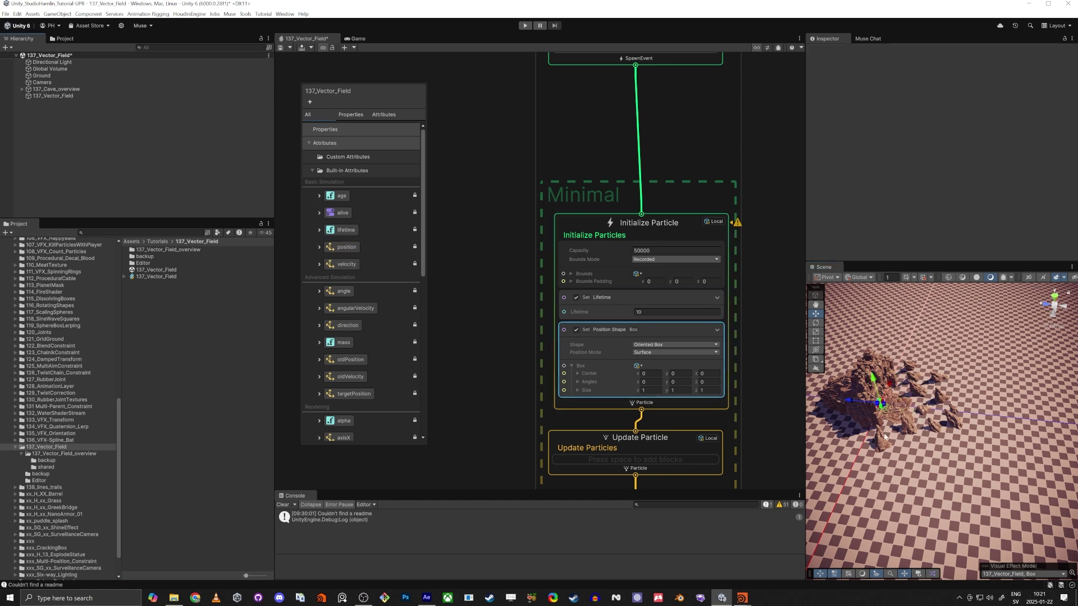
pyautogui.moveTo(881, 400)
pyautogui.mouseDown(button='right')
pyautogui.moveTo(865, 420)
pyautogui.moveTo(900, 393)
pyautogui.mouseUp(button='right')
pyautogui.press('w')
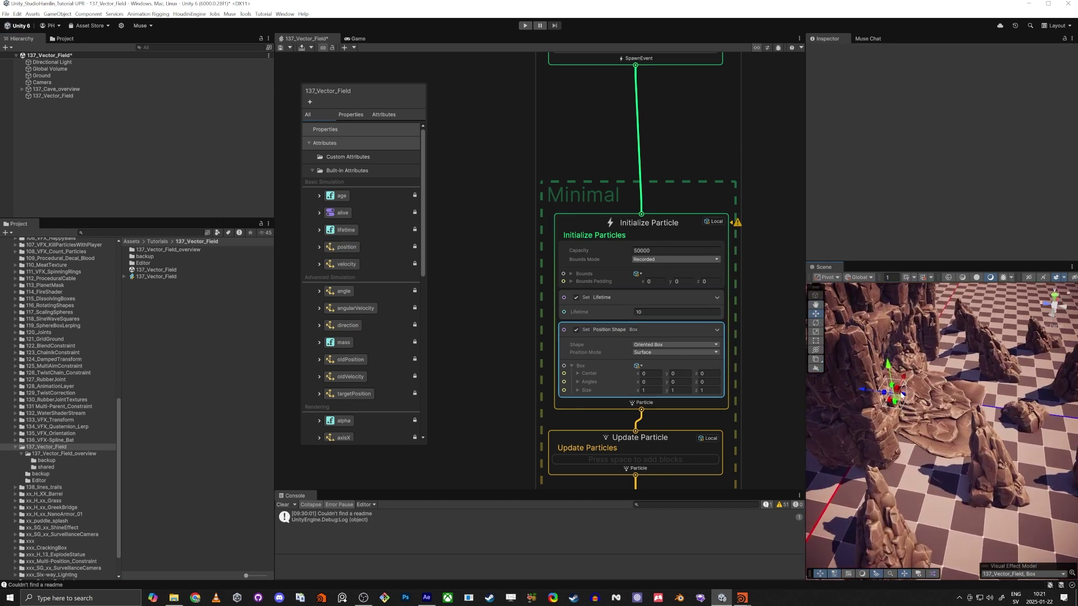
pyautogui.moveTo(862, 392); pyautogui.dragTo(891, 396)
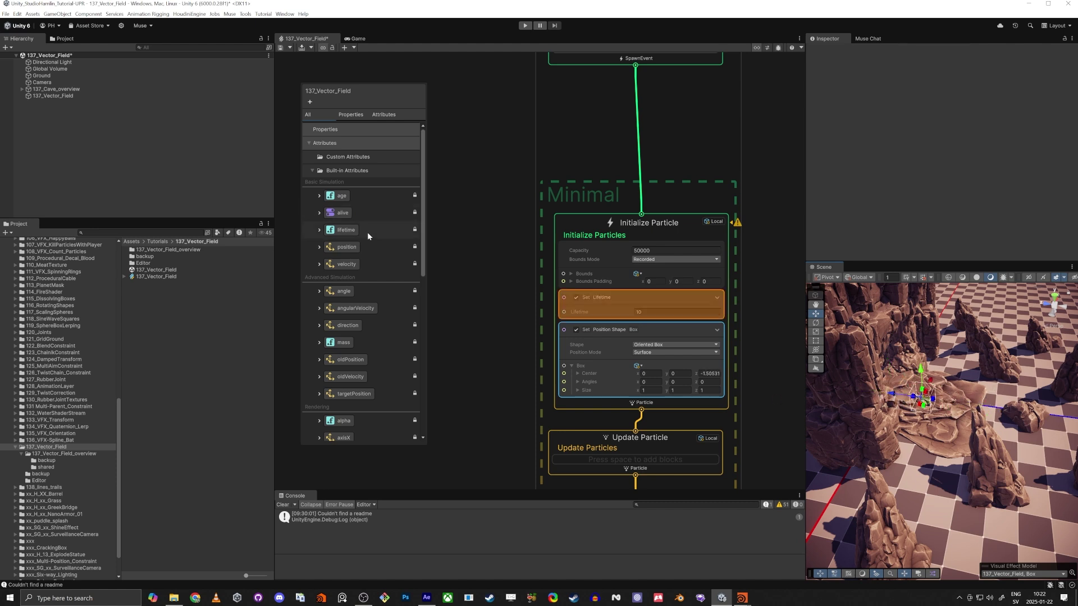
pyautogui.scroll(5, 639, 332)
pyautogui.scroll(-4, 633, 333)
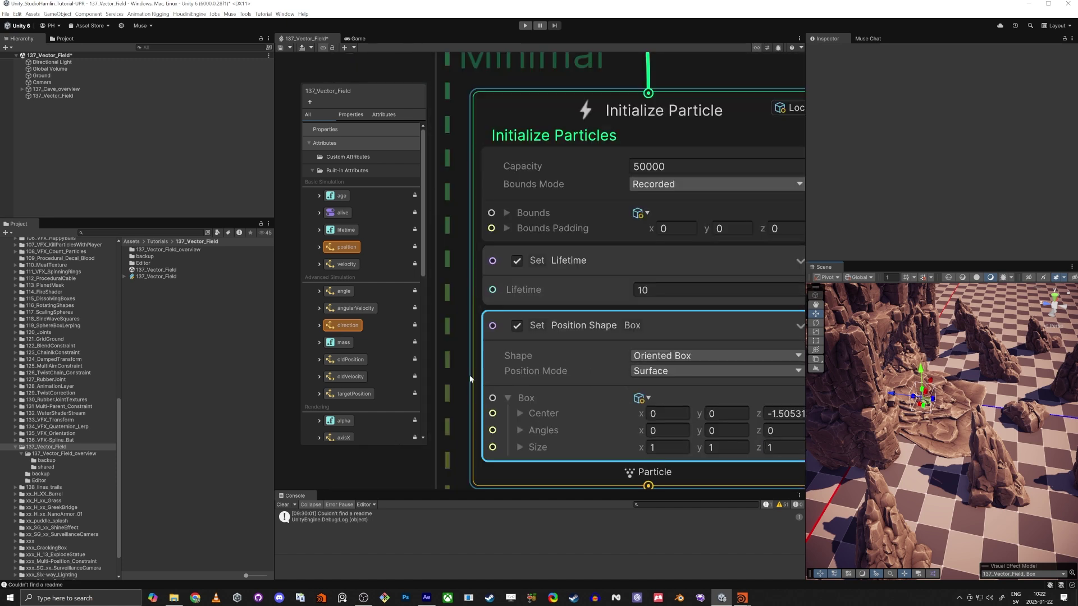
pyautogui.scroll(2, 581, 337)
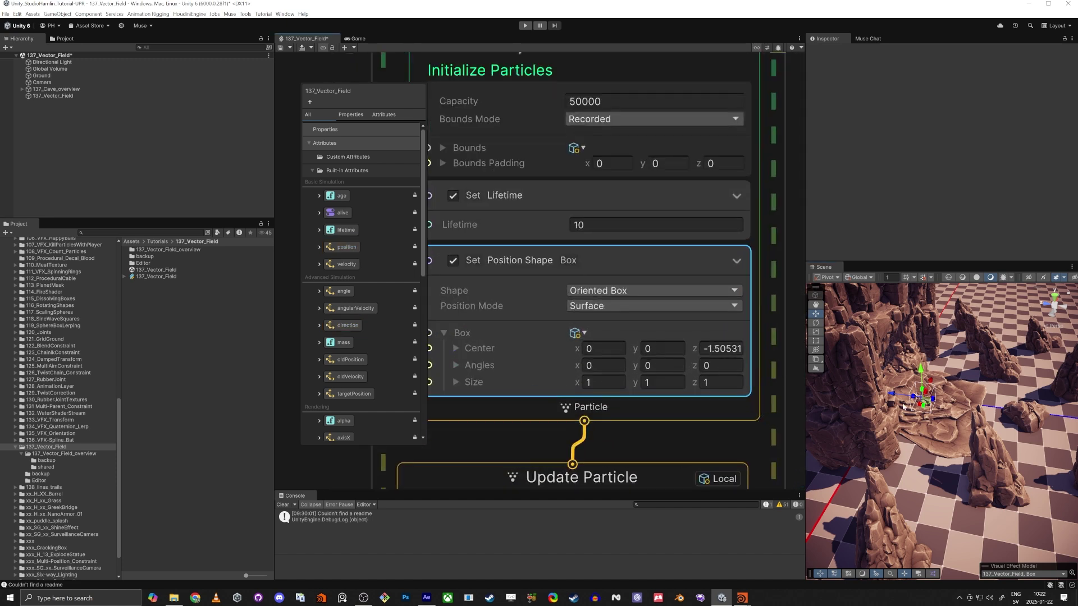
# - Move the position box away from the cave rocks, to a center Z of about -17.19
pyautogui.moveTo(894, 395); pyautogui.dragTo(915, 468)
pyautogui.scroll(-5, 963, 405)
pyautogui.scroll(-5, 918, 422)
pyautogui.hotkey('ctrl', 'z')
pyautogui.press('w')
pyautogui.moveTo(915, 468); pyautogui.dragTo(971, 463, button='right')
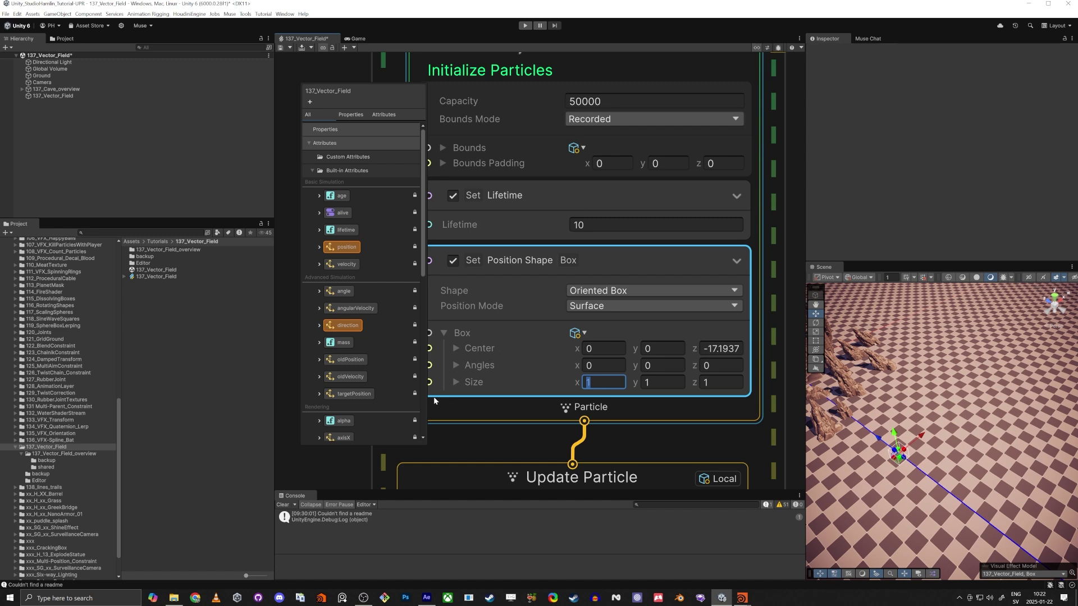
# - Set the position box's size to 20 in X, 4 in Y and 20 in Z
pyautogui.write('20')
pyautogui.press('Tab')
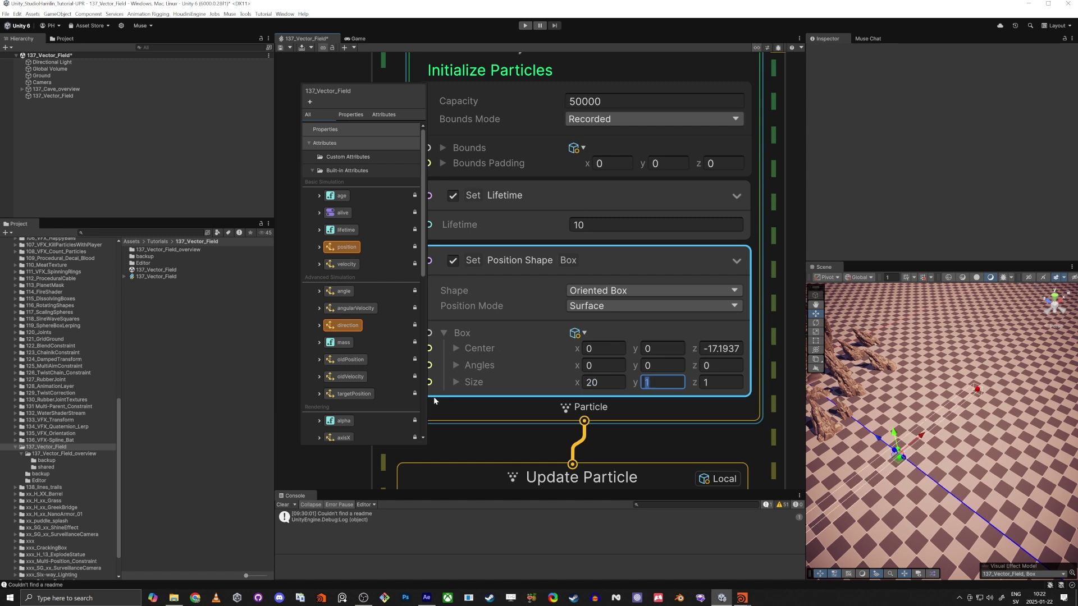
pyautogui.write('4')
pyautogui.press('Tab')
pyautogui.write('20')
pyautogui.press('Return')
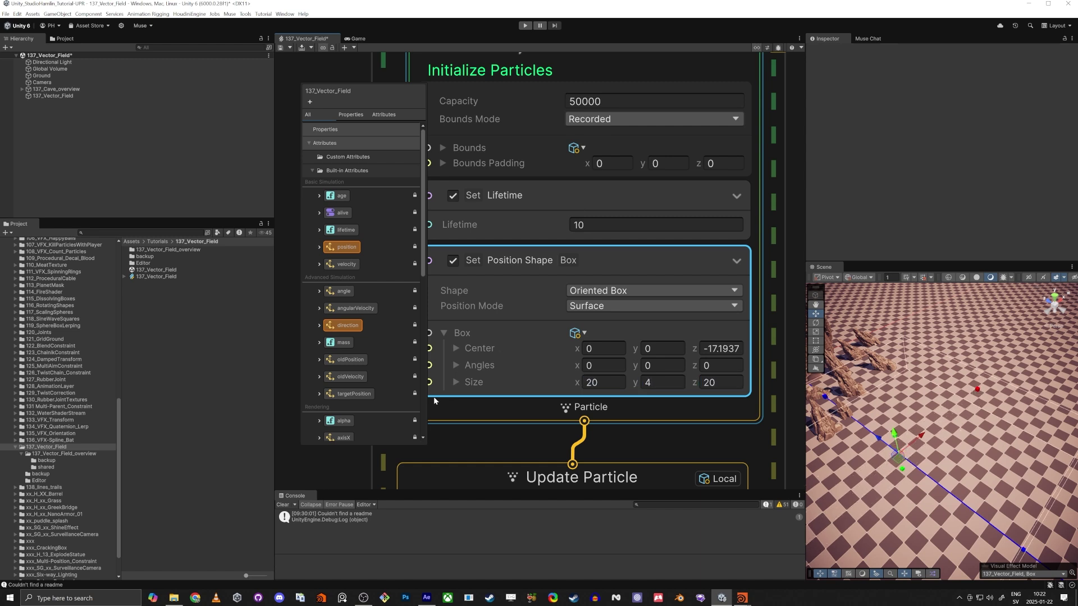
# - Resize the position box with its scene handles to about 35.5 in X and 13.5 in Z, centred near X 0.85, Z -20.4
pyautogui.press('s')
pyautogui.moveTo(919, 404); pyautogui.dragTo(918, 461, button='right')
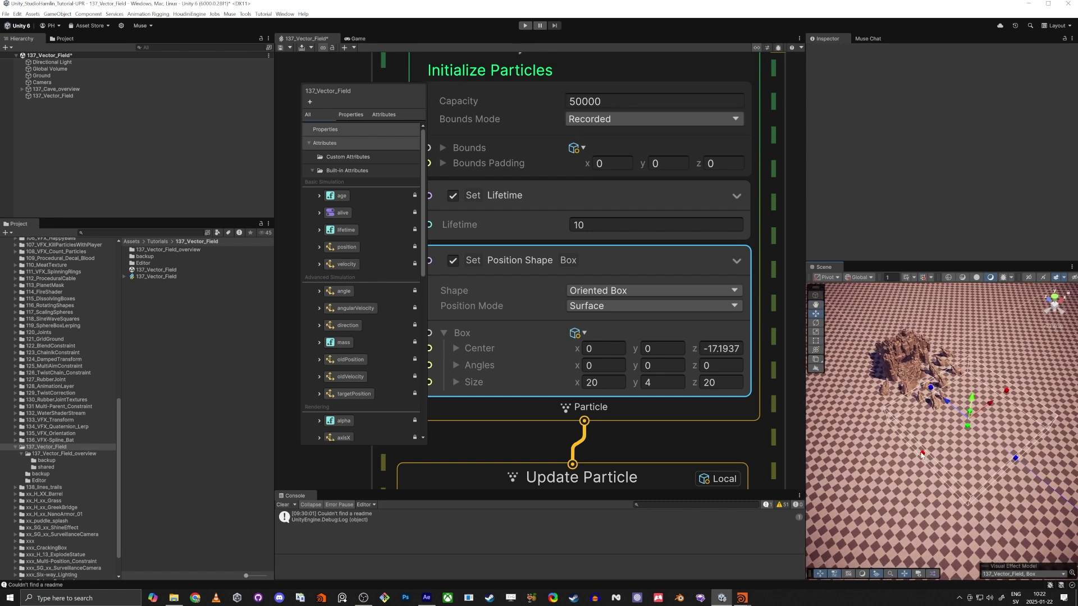
pyautogui.moveTo(921, 455); pyautogui.dragTo(884, 481)
pyautogui.moveTo(1006, 393); pyautogui.dragTo(1034, 371)
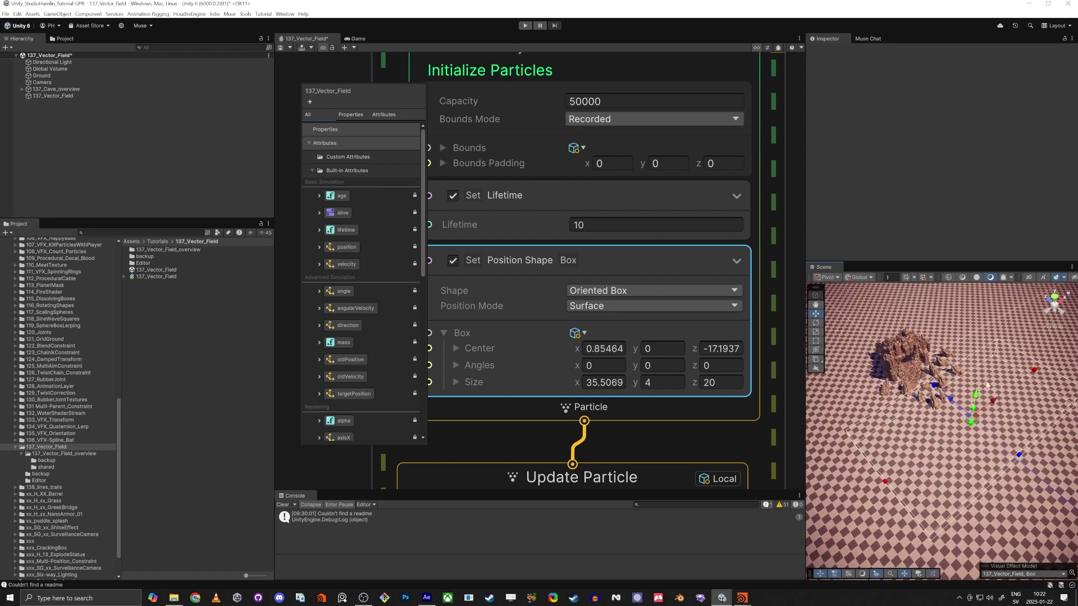
pyautogui.moveTo(928, 392); pyautogui.dragTo(956, 413)
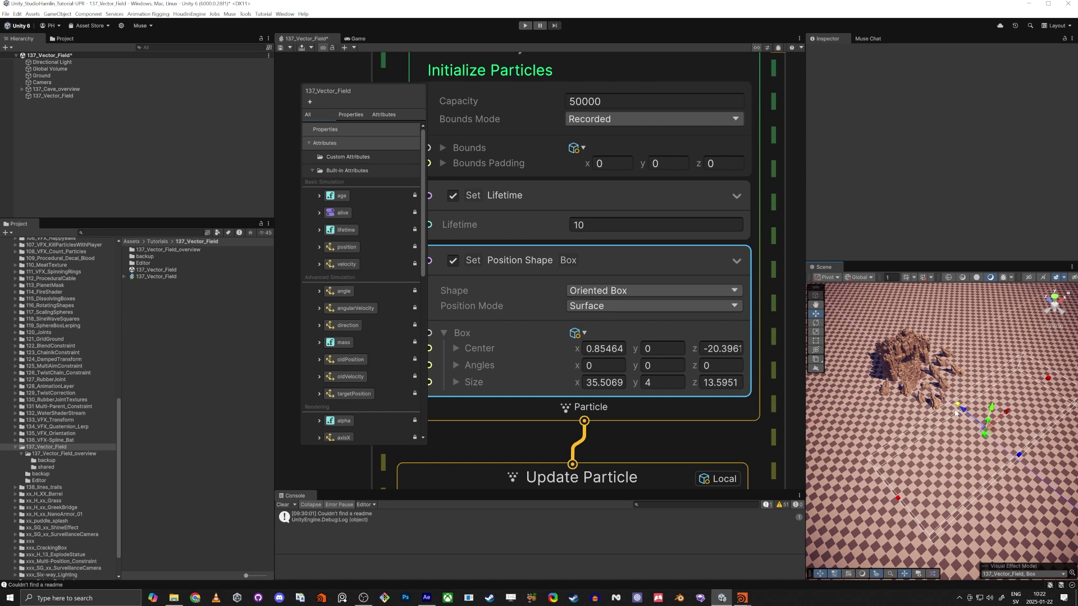
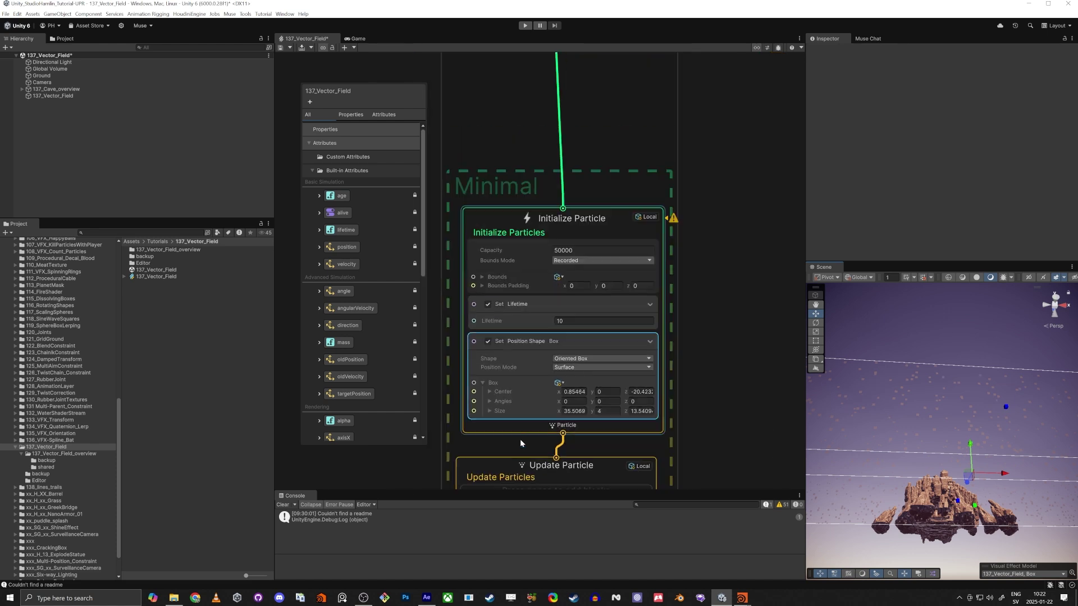
pyautogui.moveTo(520, 439); pyautogui.dragTo(620, 394, button='middle')
pyautogui.click(600, 165)
pyautogui.press('space')
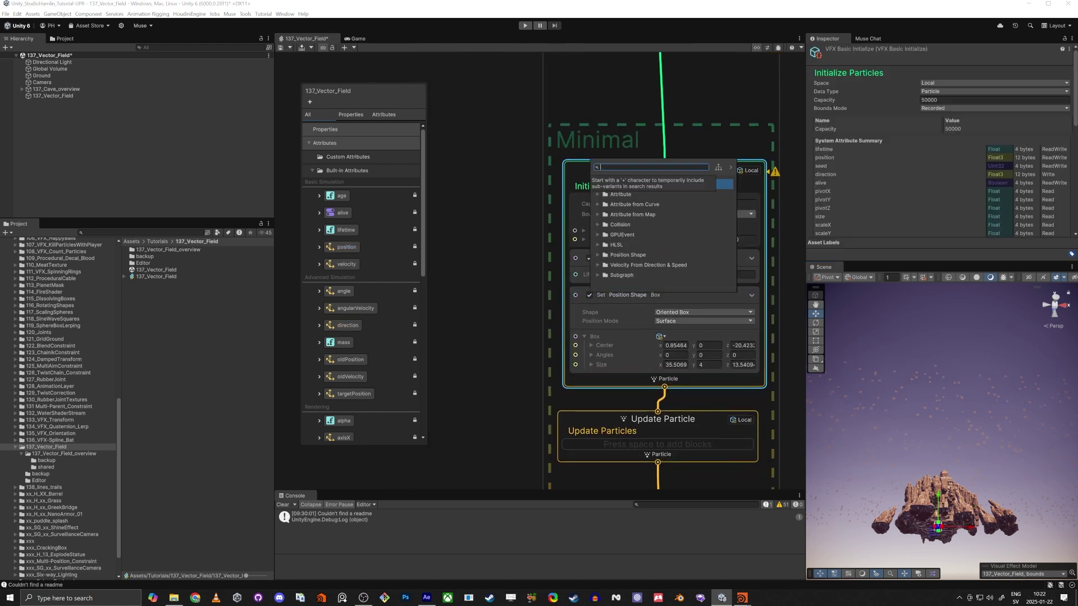
pyautogui.press('Escape')
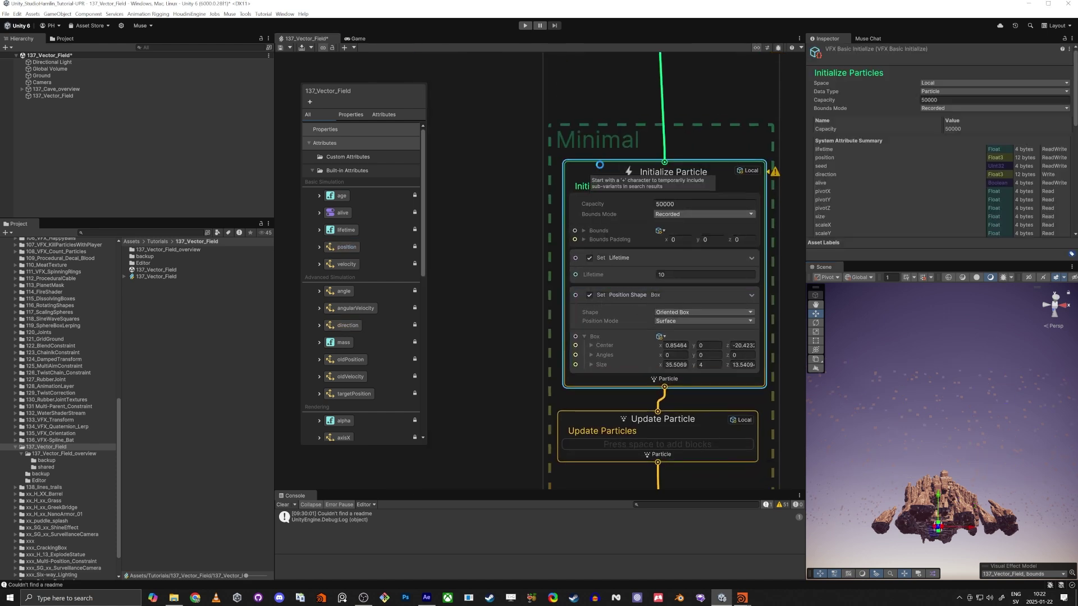
pyautogui.press('space')
pyautogui.write('scale')
pyautogui.press('Return')
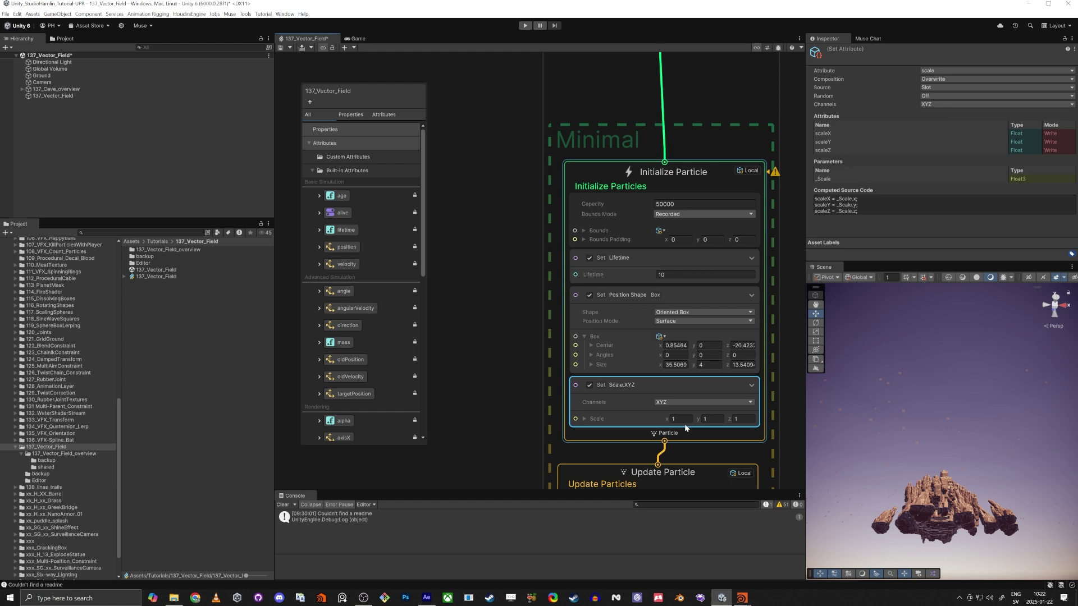
pyautogui.press('Delete')
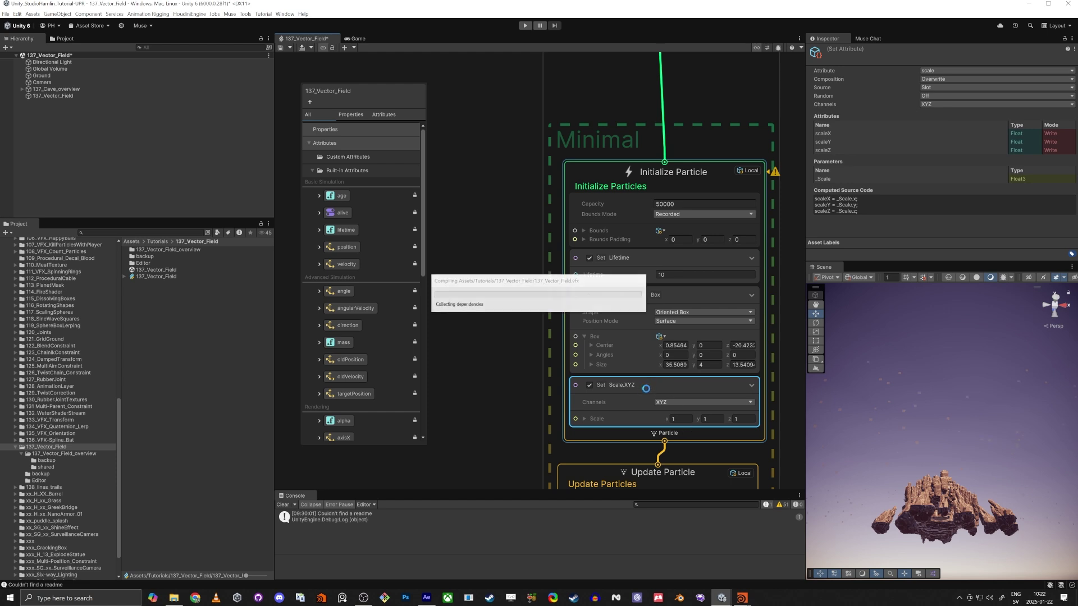
# - Add a Set Size Random Uniform block to Initialize Particle with A at 0.3 and B at 0.6
pyautogui.click(598, 190)
pyautogui.press('space')
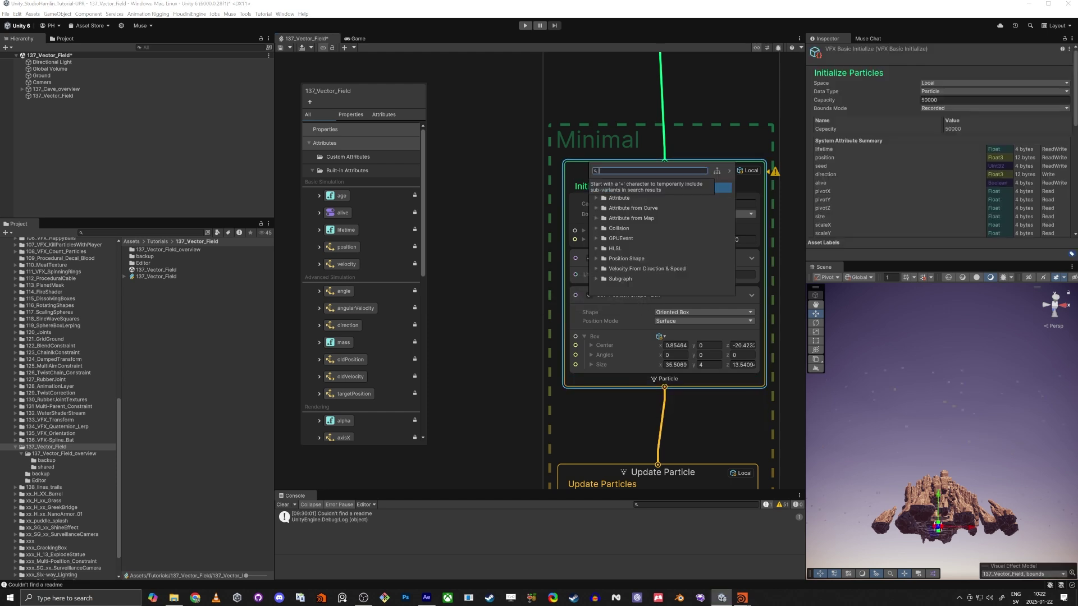
pyautogui.write('set size')
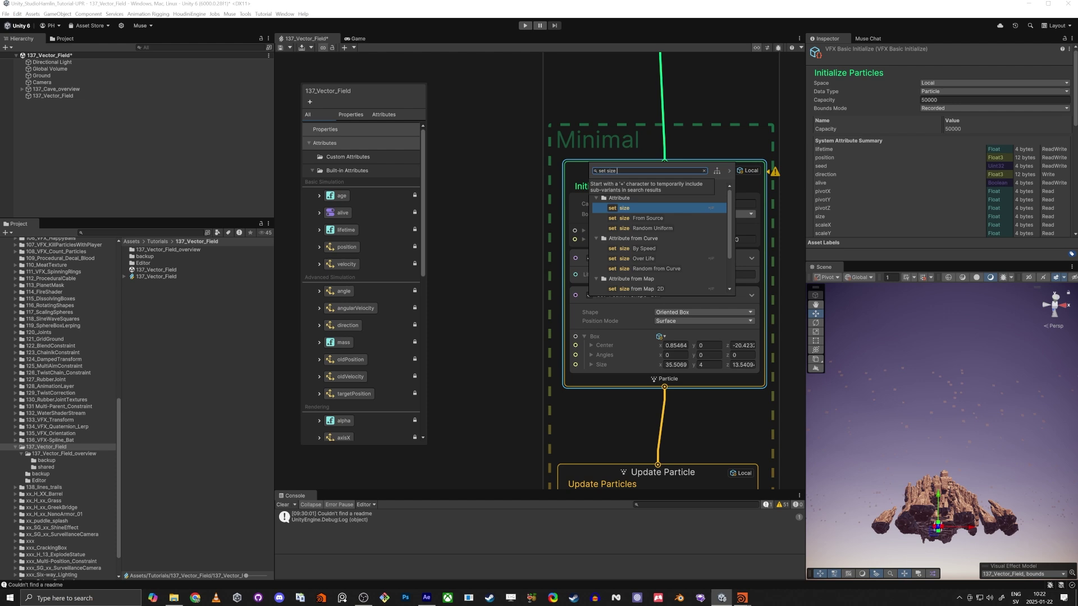
pyautogui.write(' rand')
pyautogui.press('Return')
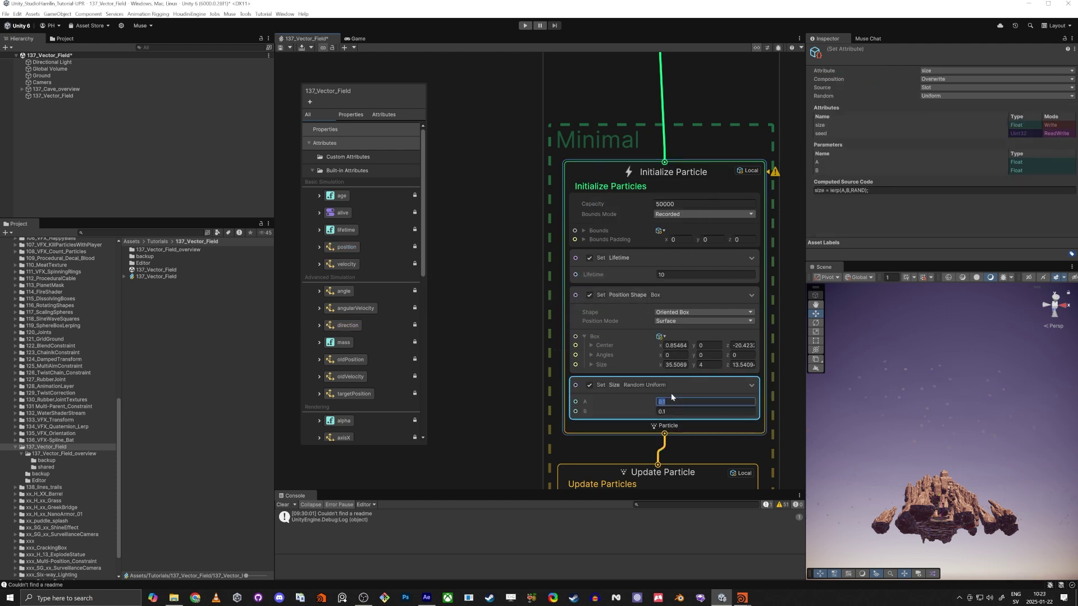
pyautogui.write('0.3')
pyautogui.press('Tab')
pyautogui.write('0.6')
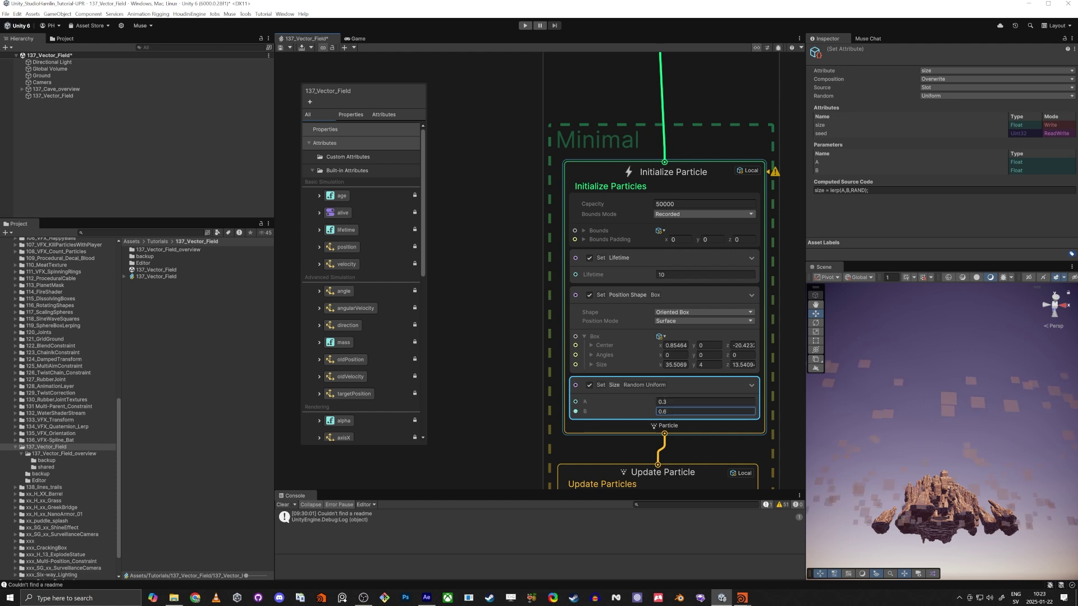
# - Add an Add Velocity block to Initialize Particle and set its Z velocity to 1
pyautogui.moveTo(927, 479); pyautogui.dragTo(1003, 512, button='right')
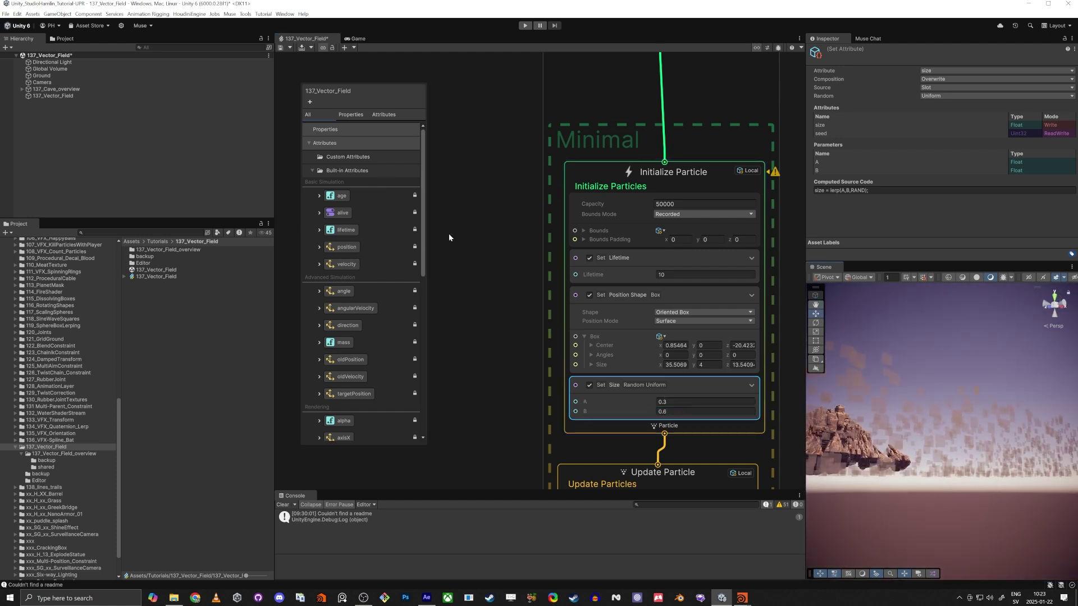
pyautogui.moveTo(560, 208); pyautogui.dragTo(598, 105, button='middle')
pyautogui.click(646, 66)
pyautogui.press('space')
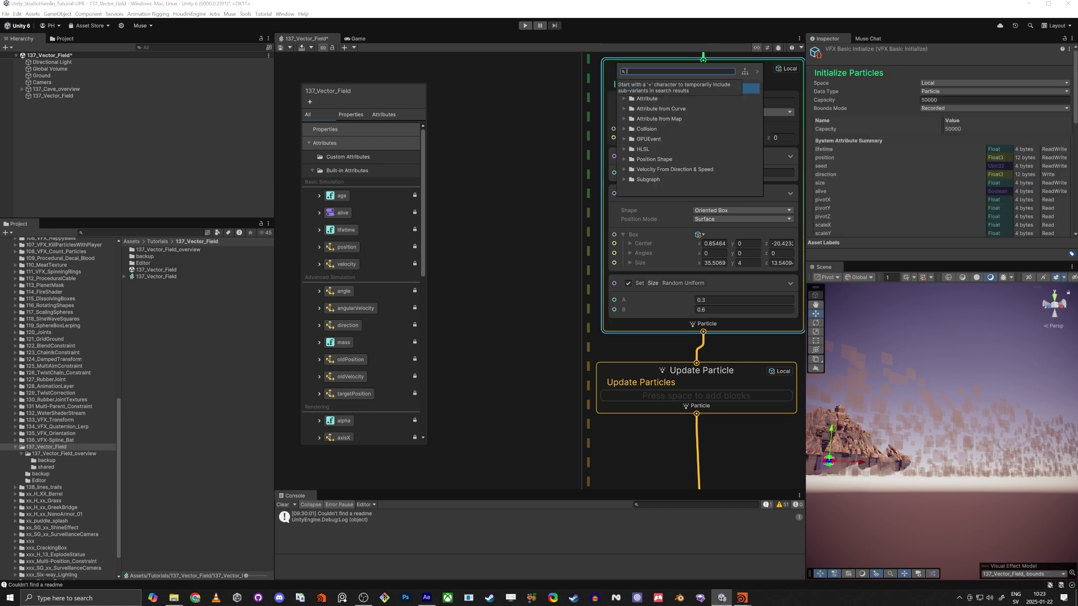
pyautogui.write('add vel')
pyautogui.press('Return')
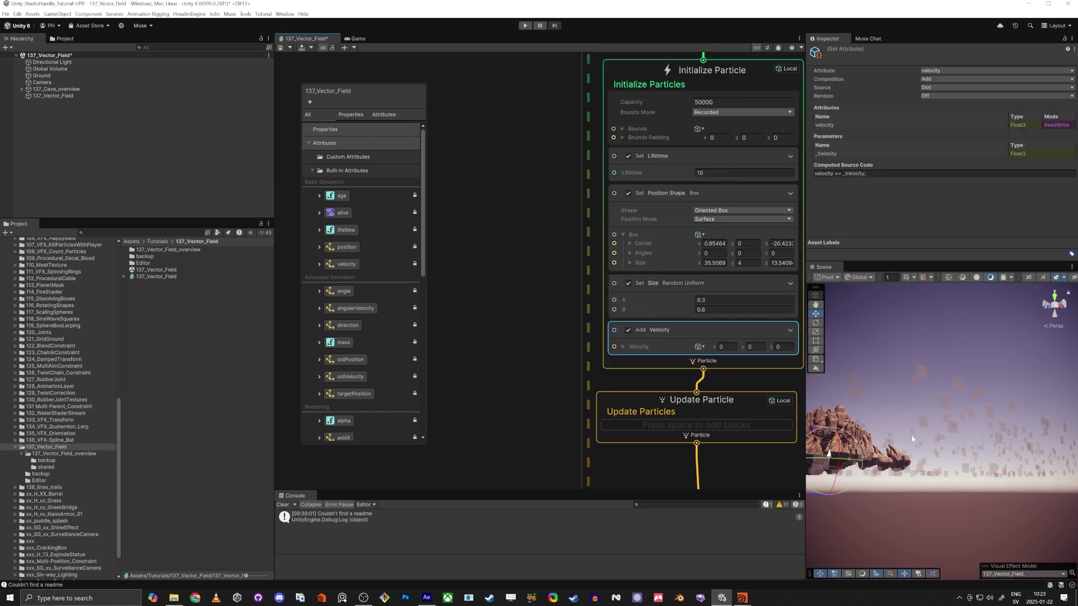
pyautogui.keyDown('alt'); pyautogui.moveTo(874, 425); pyautogui.dragTo(907, 473); pyautogui.keyUp('alt')
pyautogui.click(999, 318)
pyautogui.keyDown('alt'); pyautogui.moveTo(943, 382); pyautogui.dragTo(1053, 318); pyautogui.keyUp('alt')
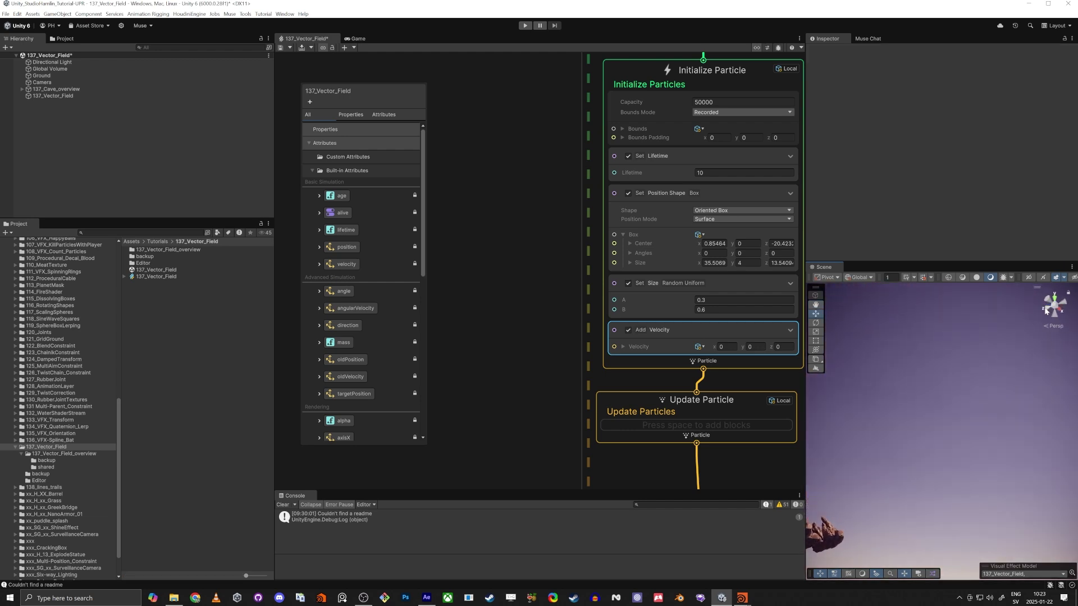
pyautogui.moveTo(1008, 315); pyautogui.dragTo(921, 394, button='right')
pyautogui.write('1')
pyautogui.press('Return')
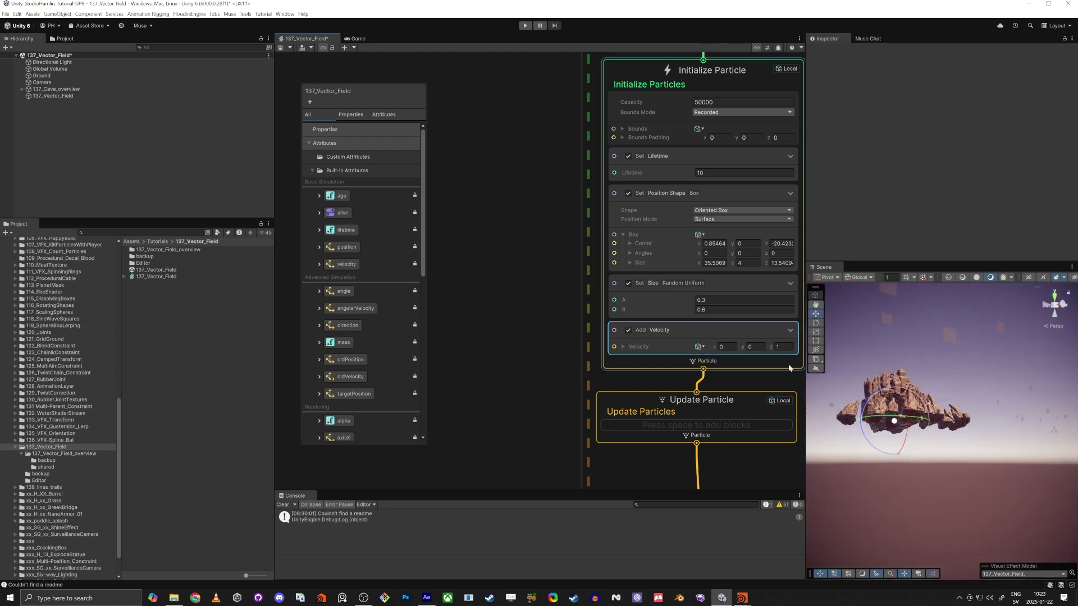
pyautogui.keyDown('alt'); pyautogui.moveTo(835, 379); pyautogui.dragTo(946, 443); pyautogui.keyUp('alt')
pyautogui.moveTo(547, 444); pyautogui.dragTo(536, 208, button='middle')
pyautogui.scroll(-5, 545, 348)
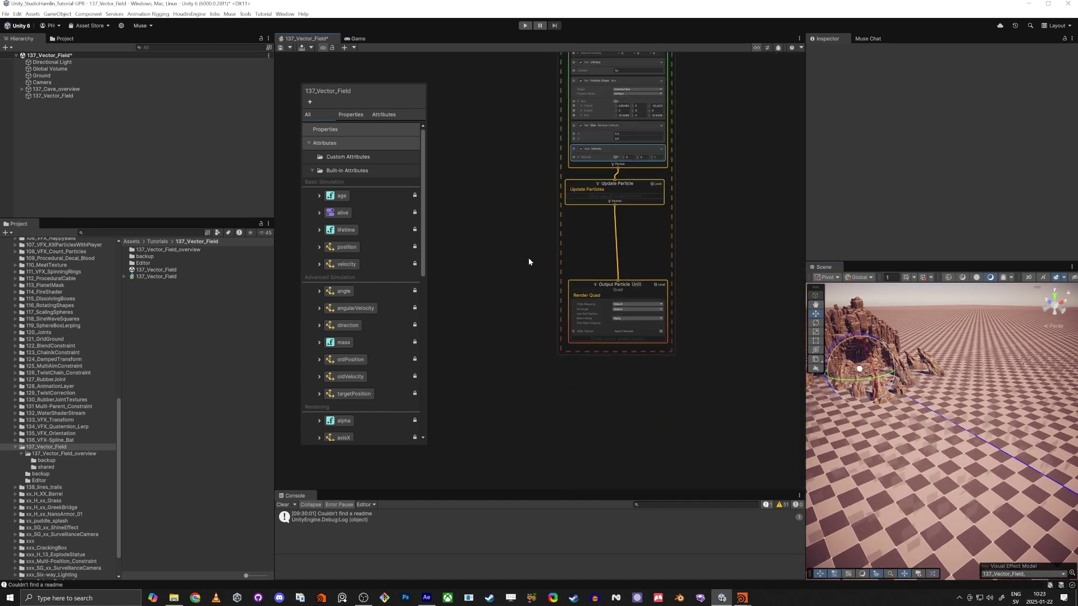
pyautogui.scroll(5, 542, 331)
pyautogui.click(612, 250)
pyautogui.press('space')
pyautogui.write('set c')
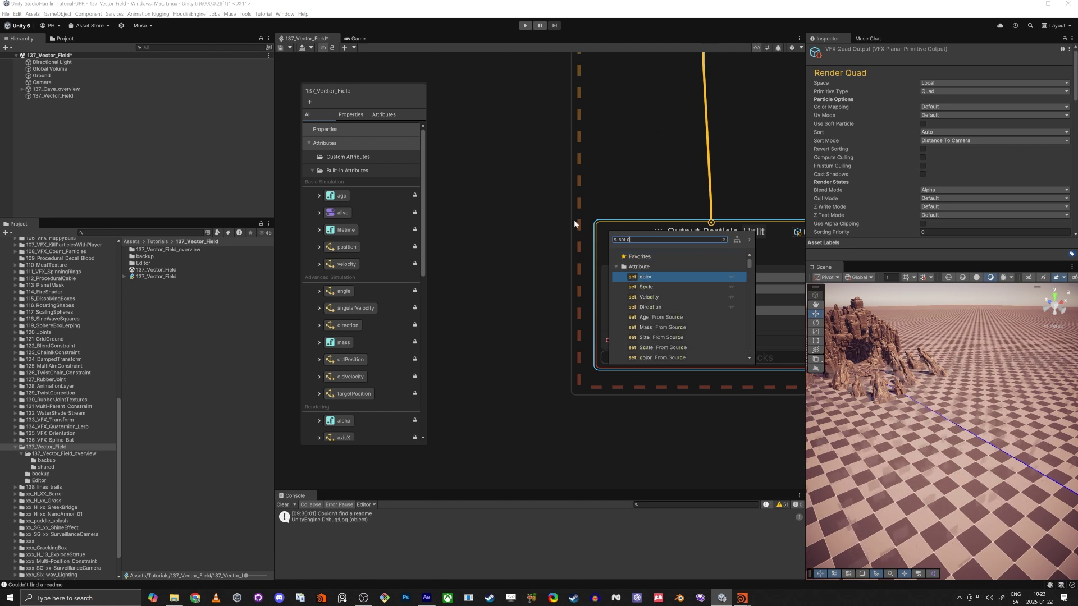
pyautogui.press('Escape')
pyautogui.click(634, 185)
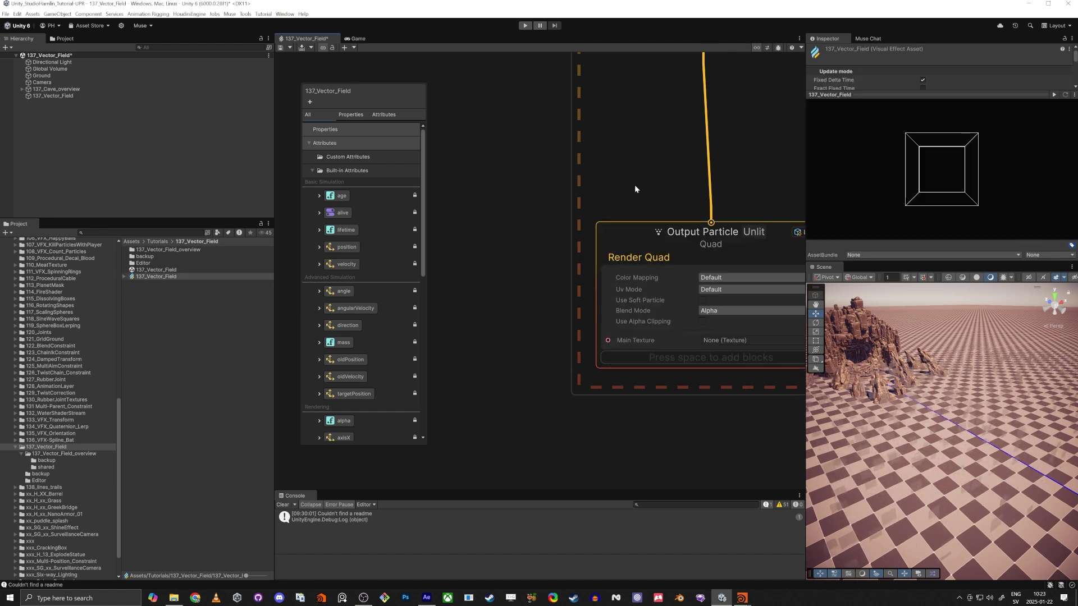
# - Replace the Output Particle Unlit Quad context with an Output Particle Shader Graph Mesh connected to Update Particle
pyautogui.moveTo(634, 185); pyautogui.dragTo(591, 292, button='middle')
pyautogui.scroll(-3, 588, 296)
pyautogui.scroll(3, 589, 300)
pyautogui.click(636, 339)
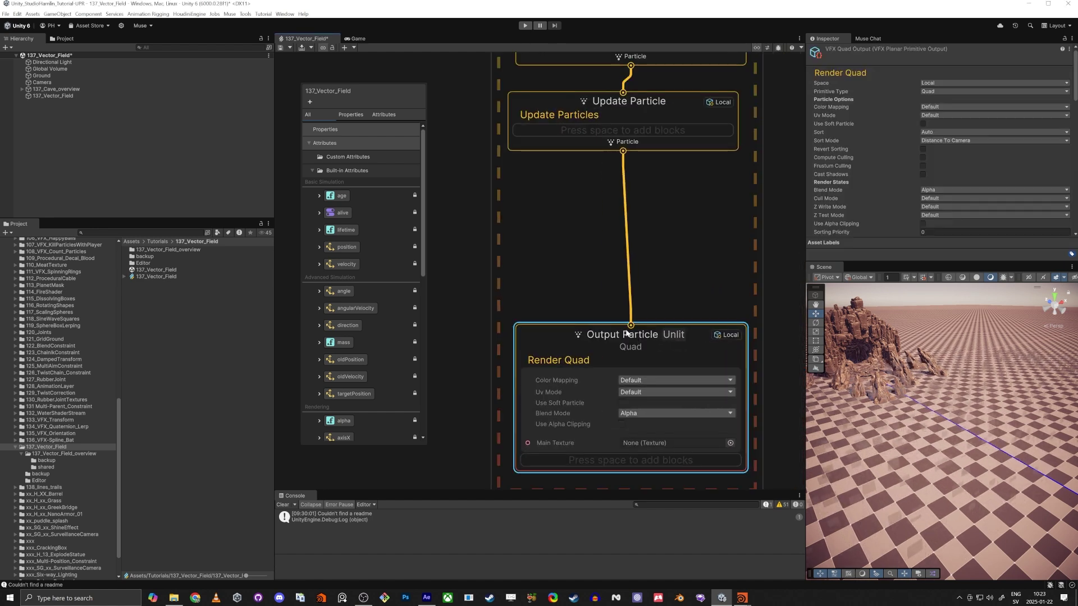
pyautogui.press('Delete')
pyautogui.moveTo(623, 152); pyautogui.dragTo(605, 325)
pyautogui.write('me')
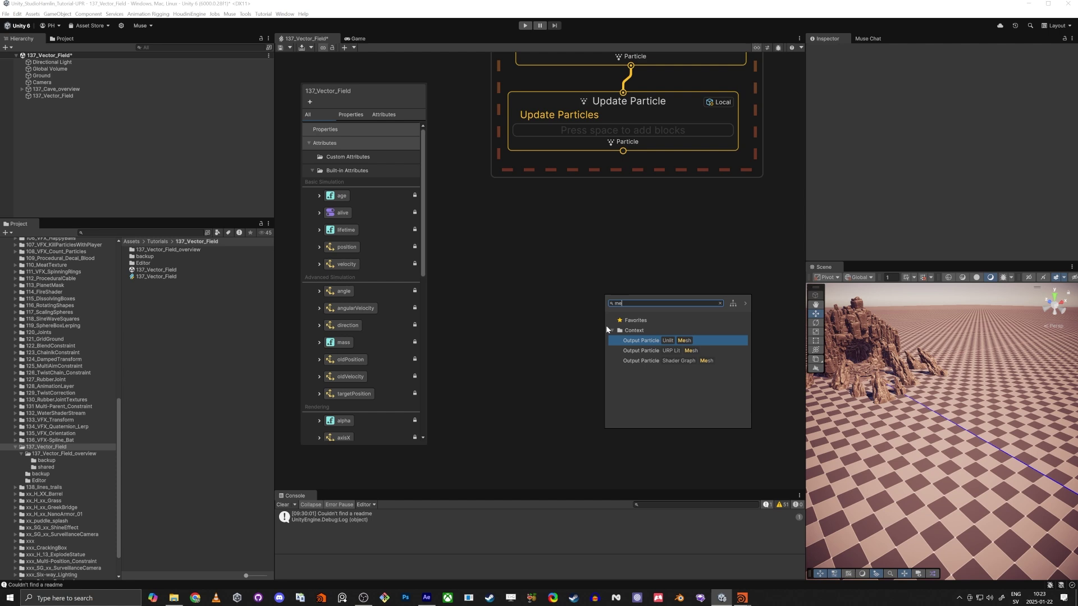
pyautogui.press('Down')
pyautogui.press('Down')
pyautogui.press('Return')
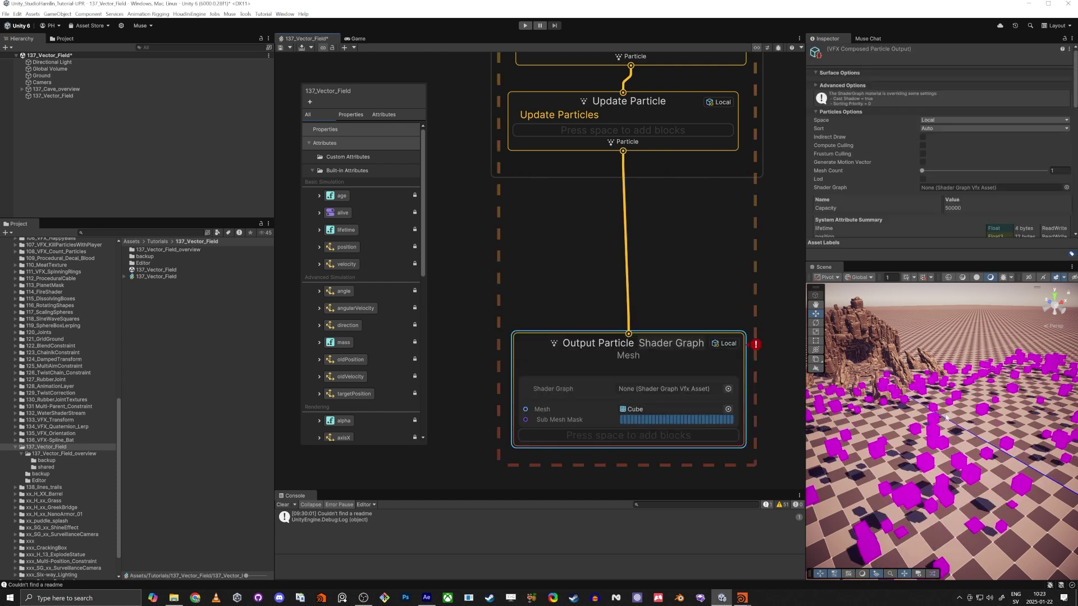
pyautogui.keyDown('alt'); pyautogui.moveTo(946, 419); pyautogui.dragTo(896, 479); pyautogui.keyUp('alt')
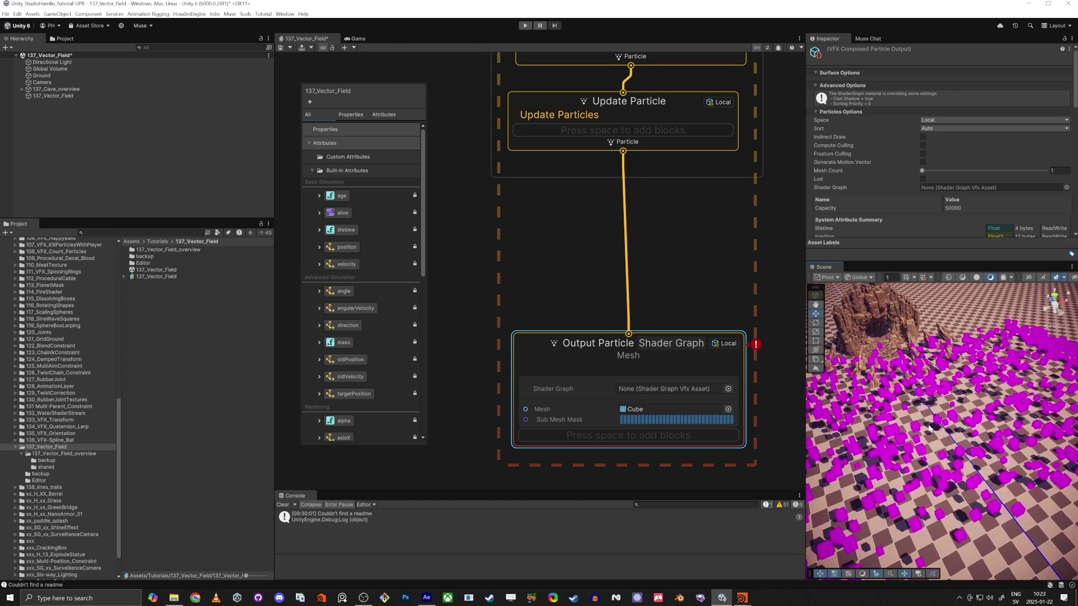
# - Move the Update Particle context lower in the graph and add a Turbulence block to it
pyautogui.scroll(-2, 668, 388)
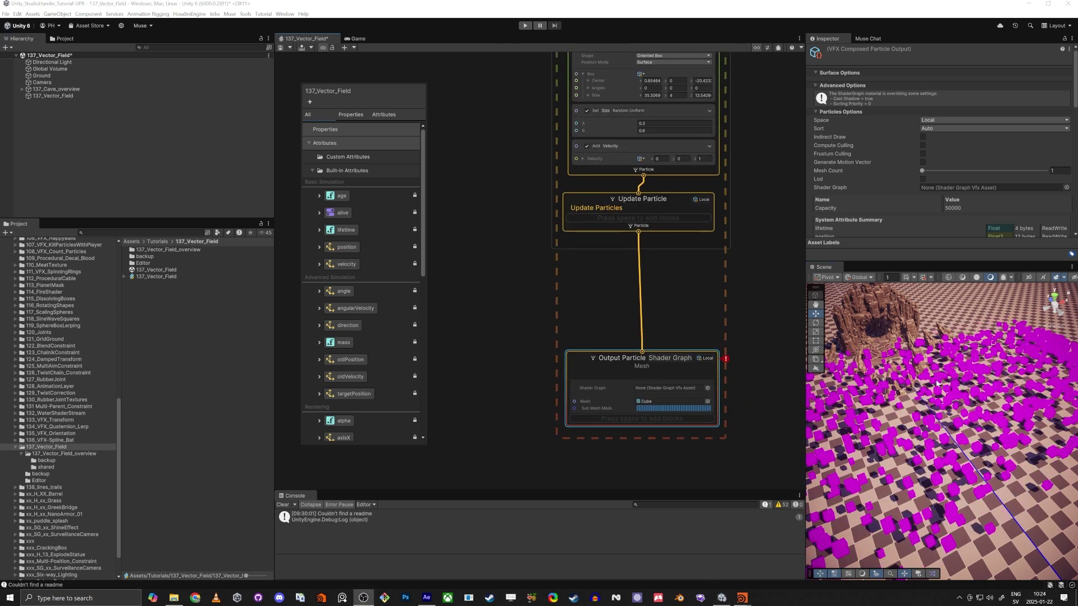
pyautogui.click(674, 290)
pyautogui.moveTo(736, 265); pyautogui.dragTo(702, 260, button='middle')
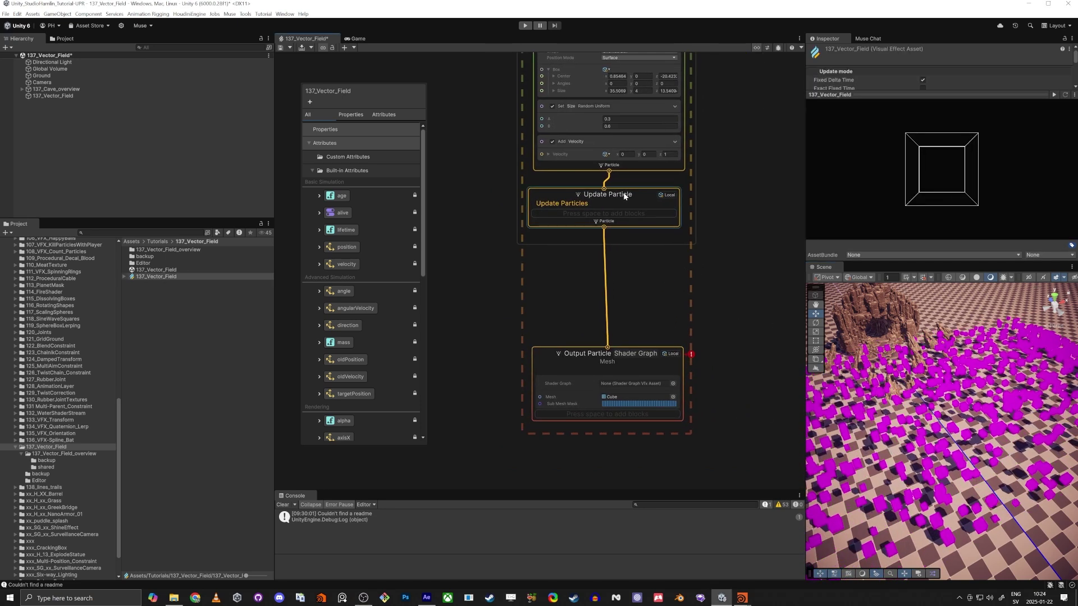
pyautogui.moveTo(625, 196); pyautogui.dragTo(627, 240)
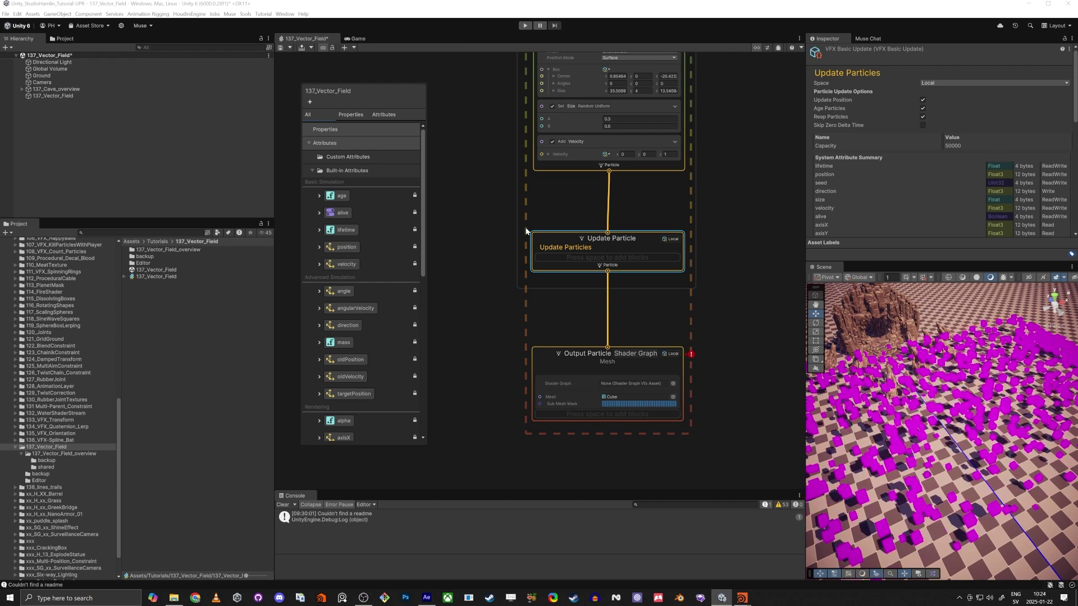
pyautogui.press('space')
pyautogui.write('turb')
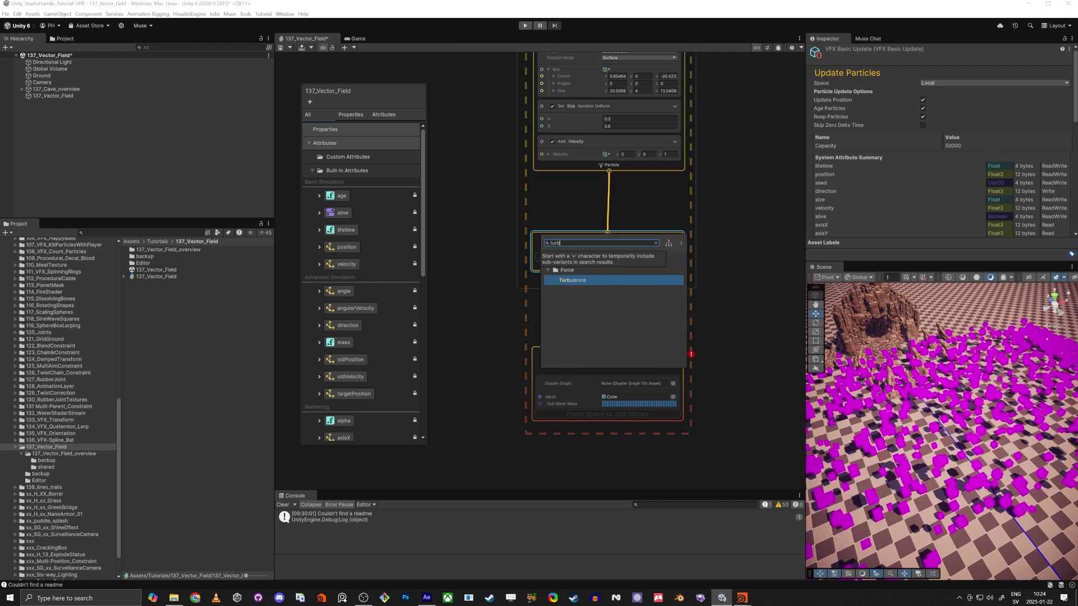
pyautogui.press('Return')
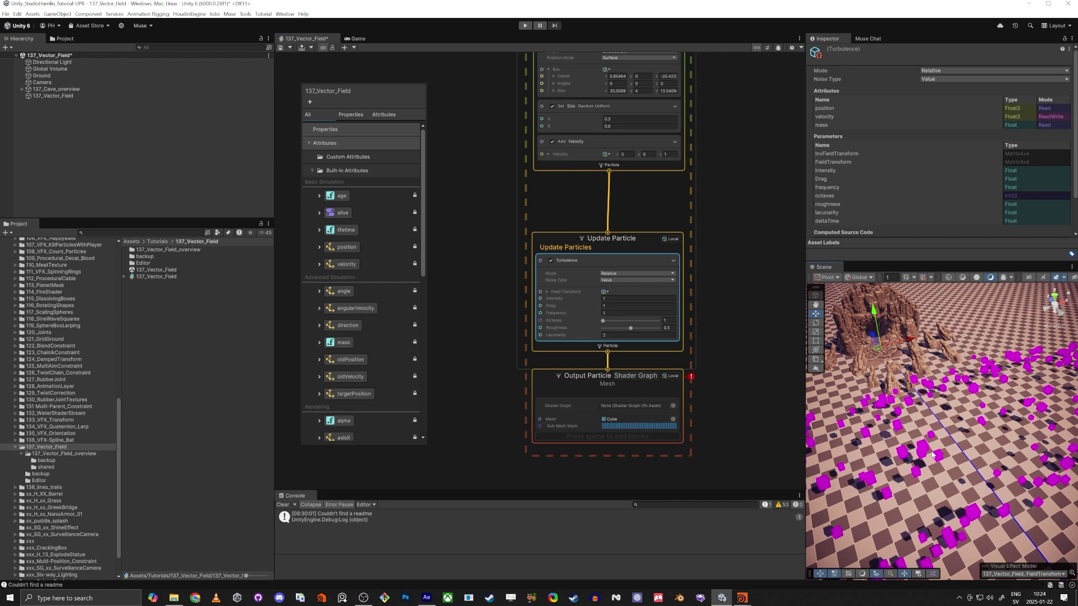
# - Inspect the turbulent particle motion, disable the Turbulence block, and shift the Update Particle context slightly higher in the graph
pyautogui.keyDown('alt'); pyautogui.moveTo(931, 453); pyautogui.dragTo(919, 432); pyautogui.keyUp('alt')
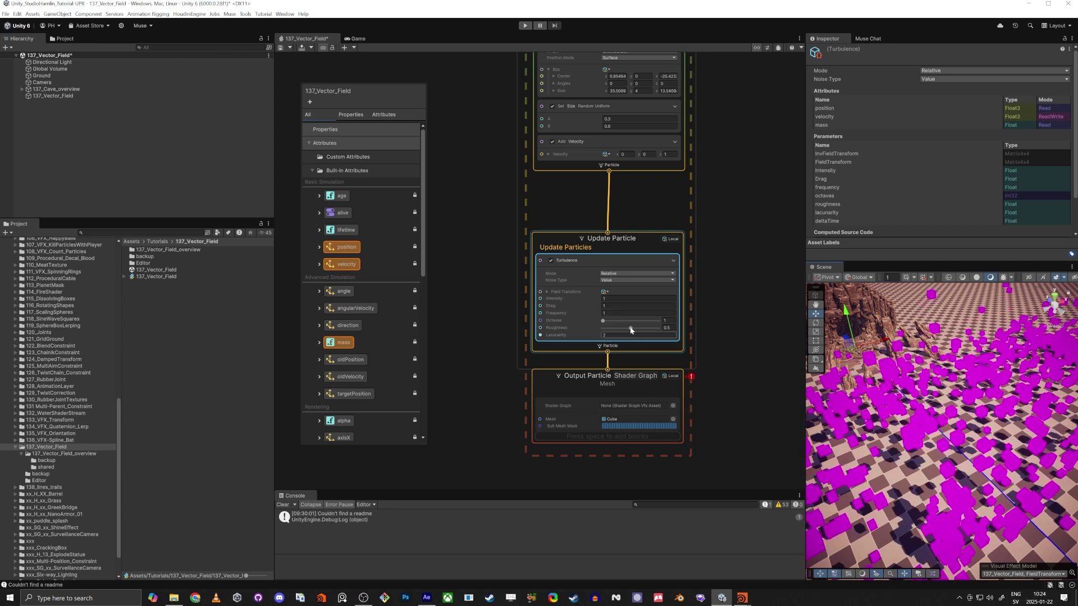
pyautogui.keyDown('alt'); pyautogui.moveTo(974, 432); pyautogui.dragTo(938, 441); pyautogui.keyUp('alt')
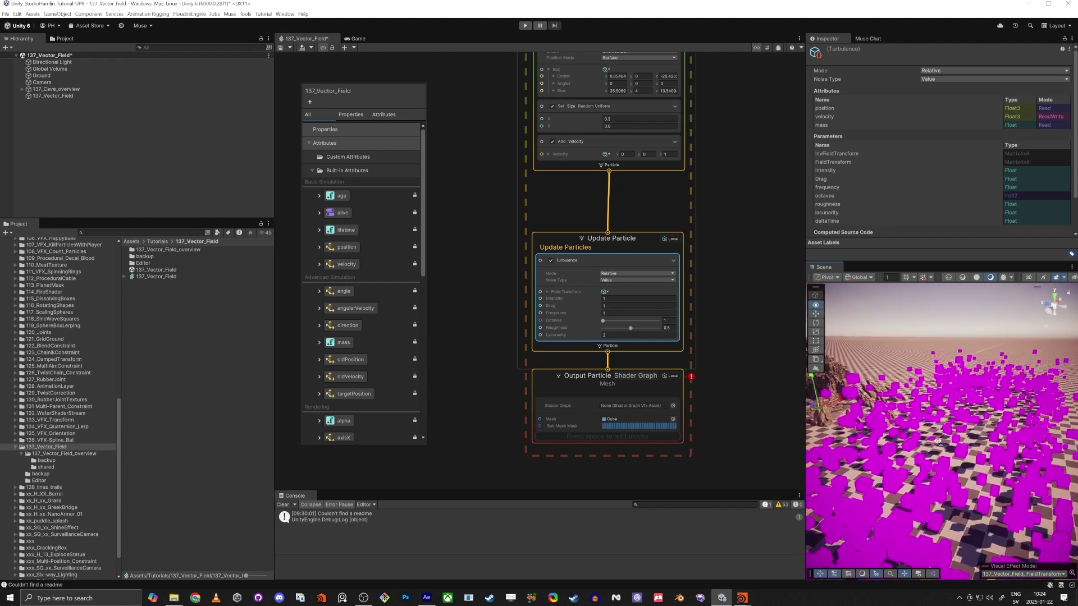
pyautogui.click(550, 261)
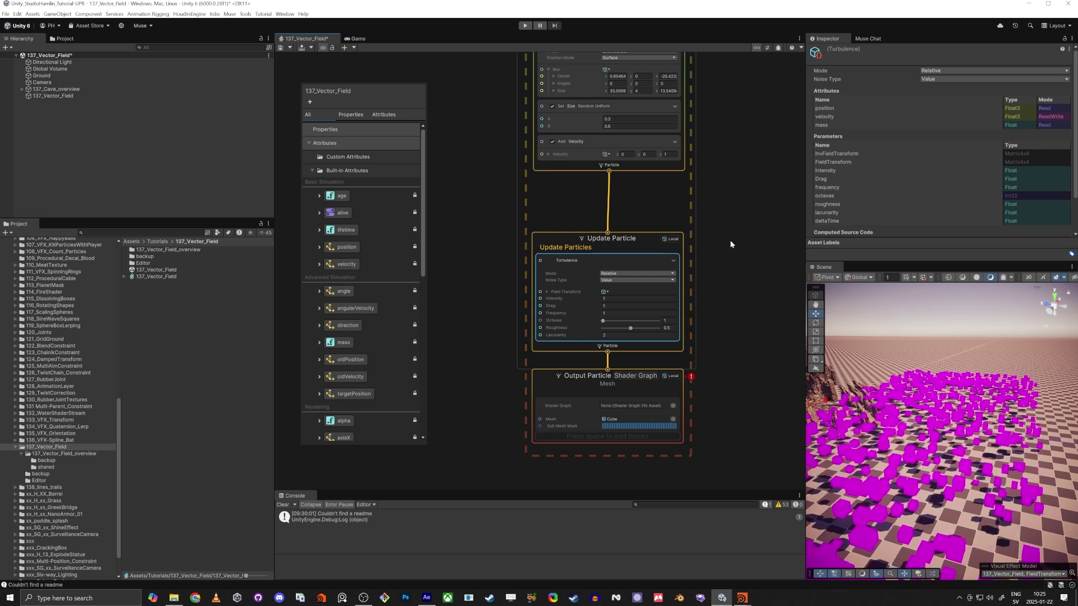
pyautogui.moveTo(651, 242); pyautogui.dragTo(617, 210, button='middle')
pyautogui.moveTo(605, 208); pyautogui.dragTo(598, 183)
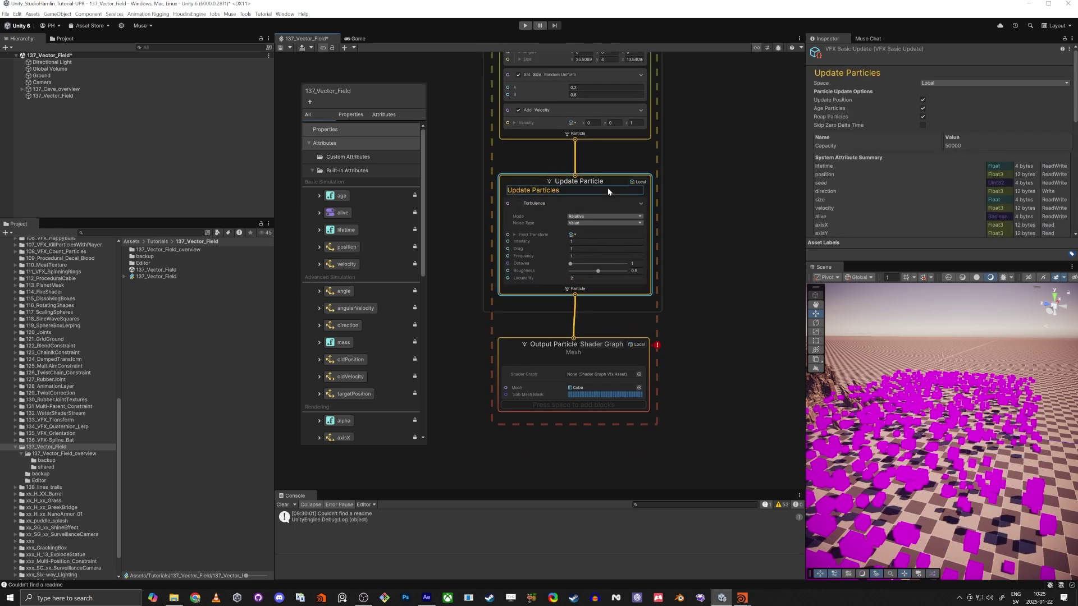
# - Open the 137_Vector_Field_overview_ghosts scene and examine how the ghosts and their trails move around the cave and rocks
pyautogui.click(61, 453)
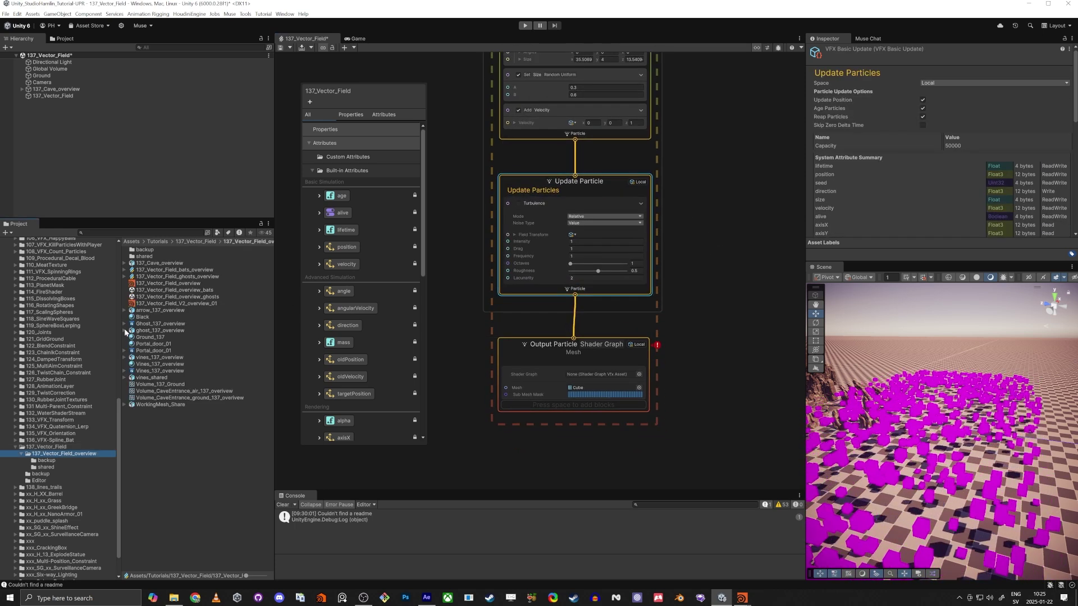
pyautogui.click(145, 297)
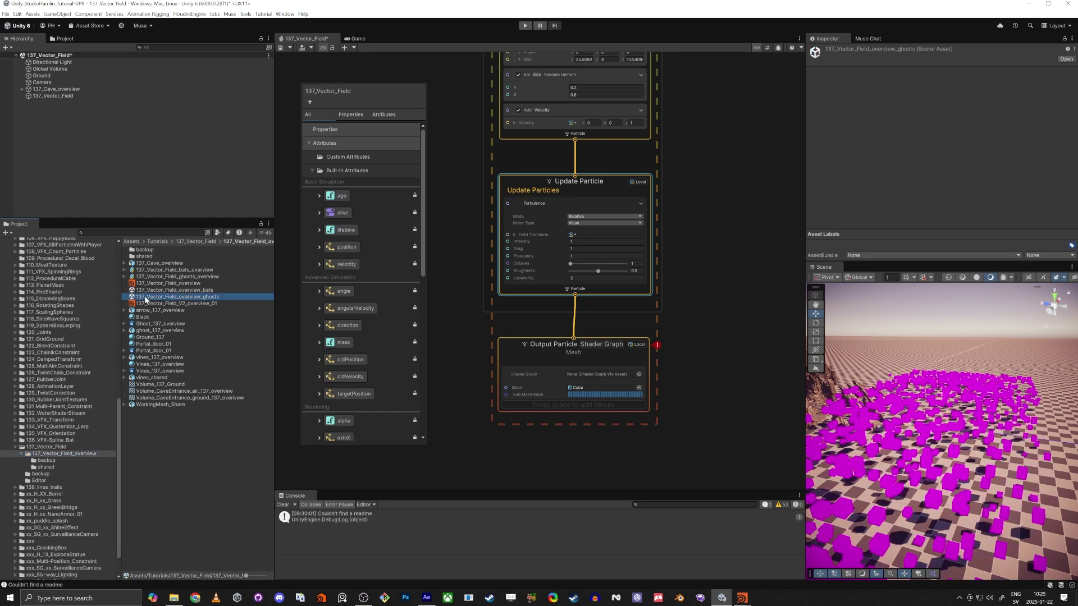
pyautogui.doubleClick(145, 297)
pyautogui.click(527, 315)
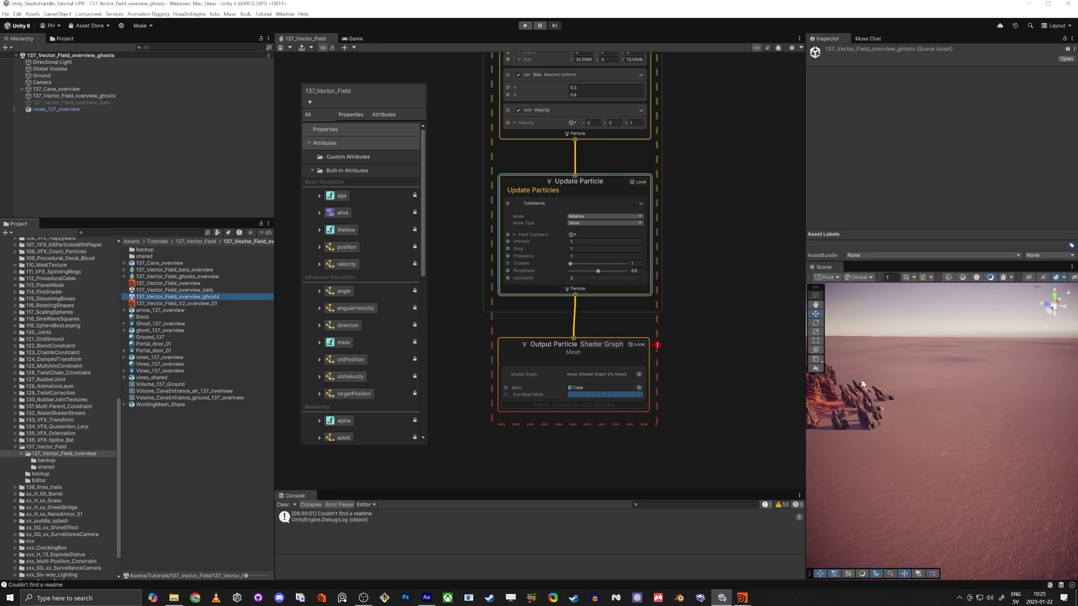
pyautogui.moveTo(864, 385); pyautogui.dragTo(936, 448, button='right')
pyautogui.press('w')
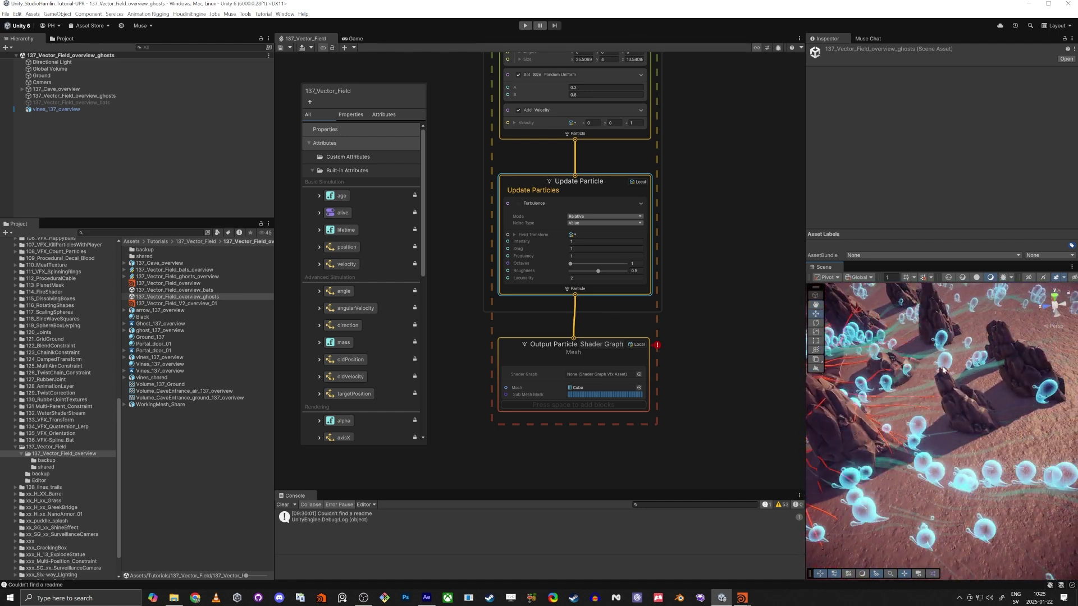
pyautogui.moveTo(906, 391); pyautogui.dragTo(808, 340, button='right')
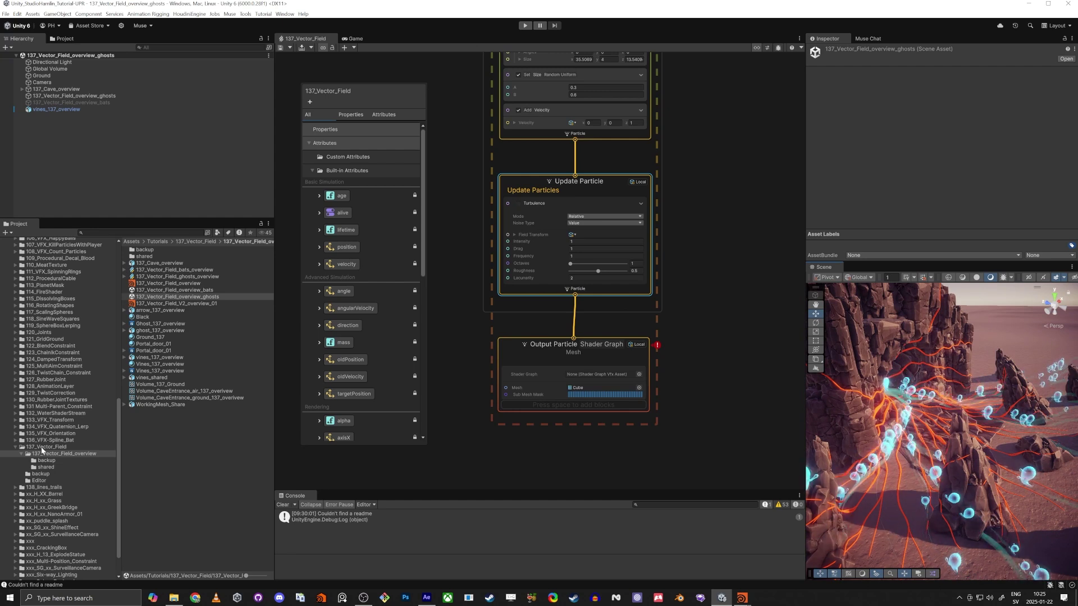
# - Reopen the 137_Vector_Field scene from the 137_Vector_Field folder
pyautogui.click(42, 447)
pyautogui.click(150, 270)
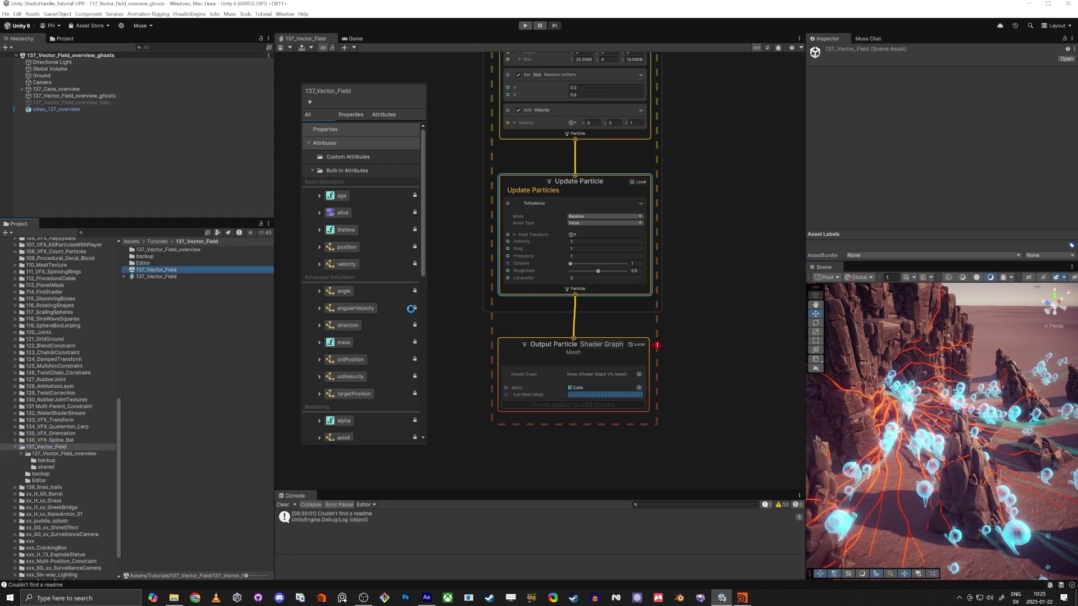
pyautogui.moveTo(837, 404); pyautogui.dragTo(753, 390, button='right')
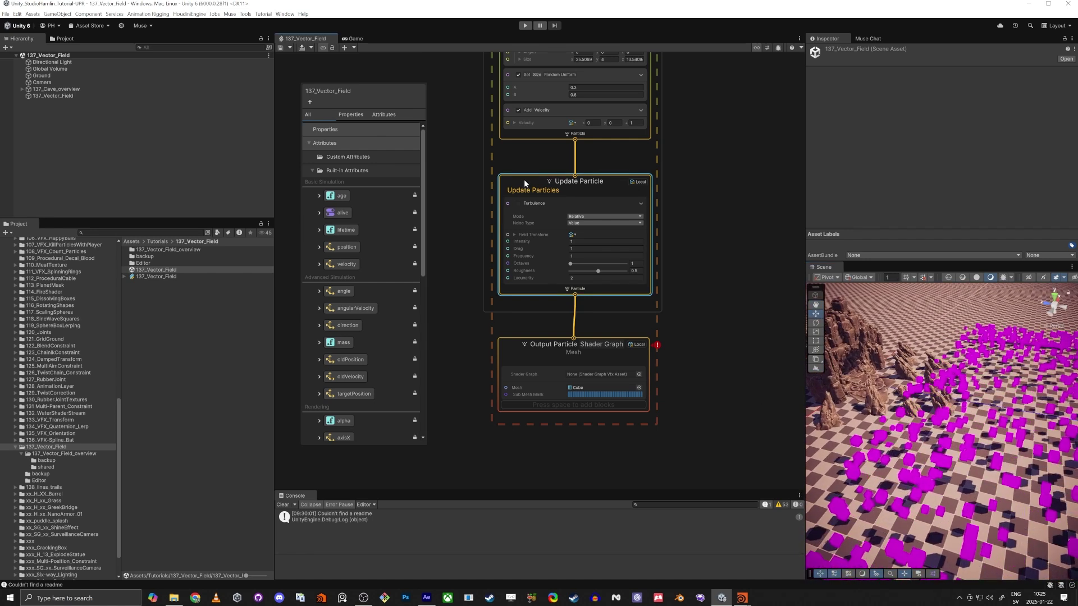
# - Add a Trigger Event Over Time block to Update Particle and set its rate to 50
pyautogui.press('space')
pyautogui.write('trigg')
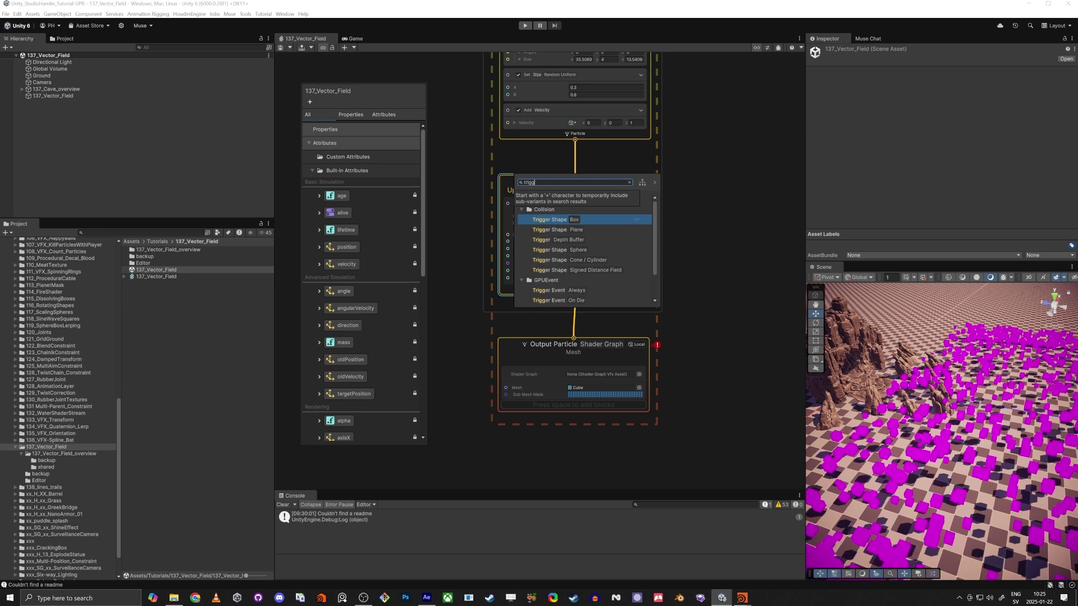
pyautogui.write('over')
pyautogui.press('Return')
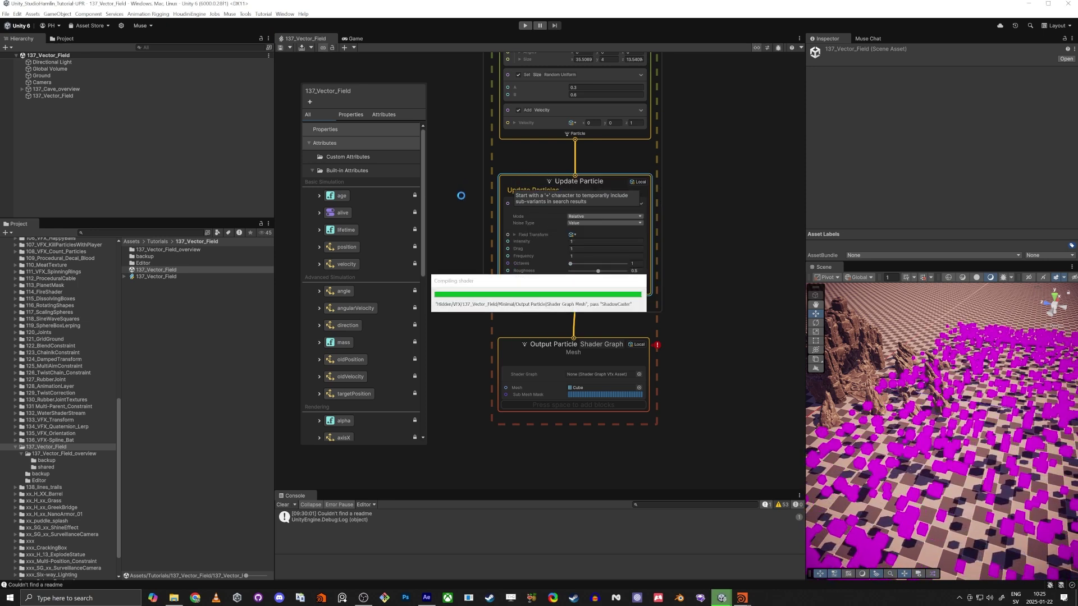
pyautogui.scroll(3, 673, 324)
pyautogui.moveTo(698, 323); pyautogui.dragTo(702, 297, button='middle')
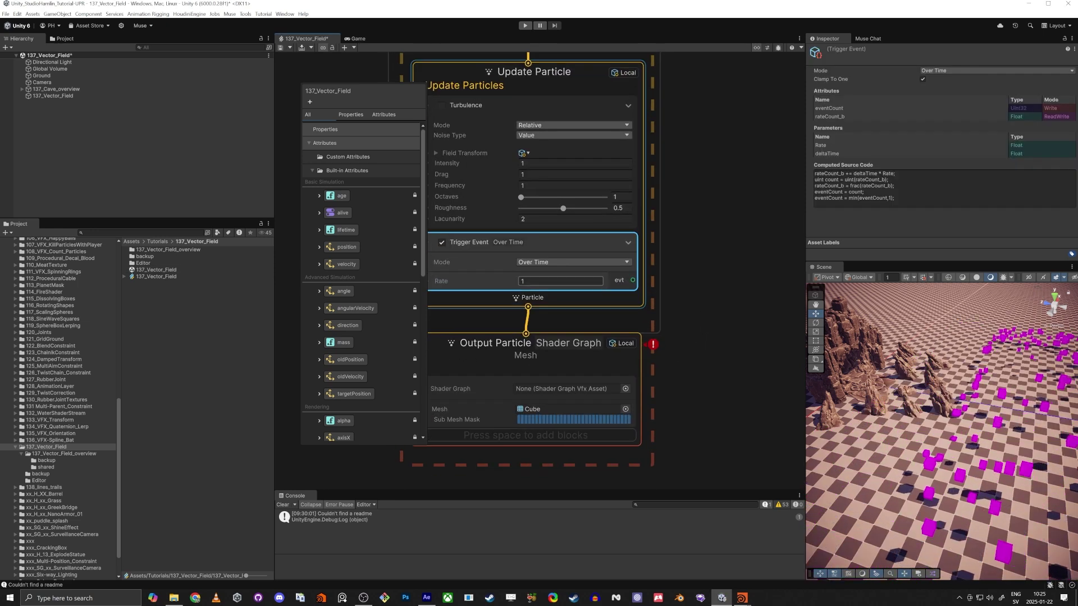
pyautogui.moveTo(548, 280); pyautogui.dragTo(367, 279)
pyautogui.write('50')
pyautogui.press('Return')
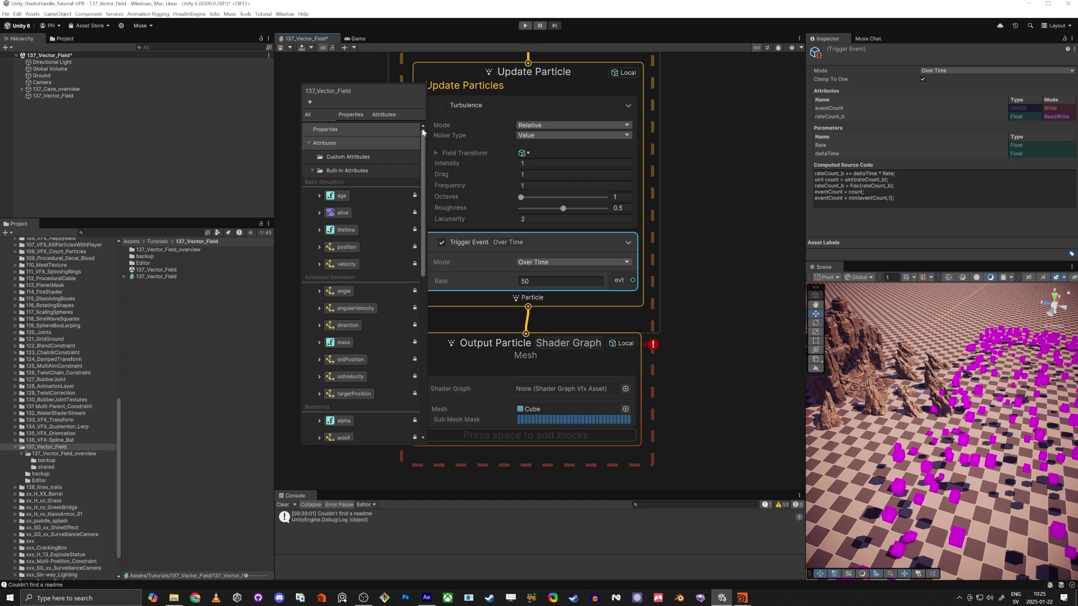
# - Move the Output Particle Shader Graph Mesh context lower in the graph, leaving more space beneath Update Particle
pyautogui.scroll(-4, 560, 261)
pyautogui.moveTo(521, 285); pyautogui.dragTo(525, 348)
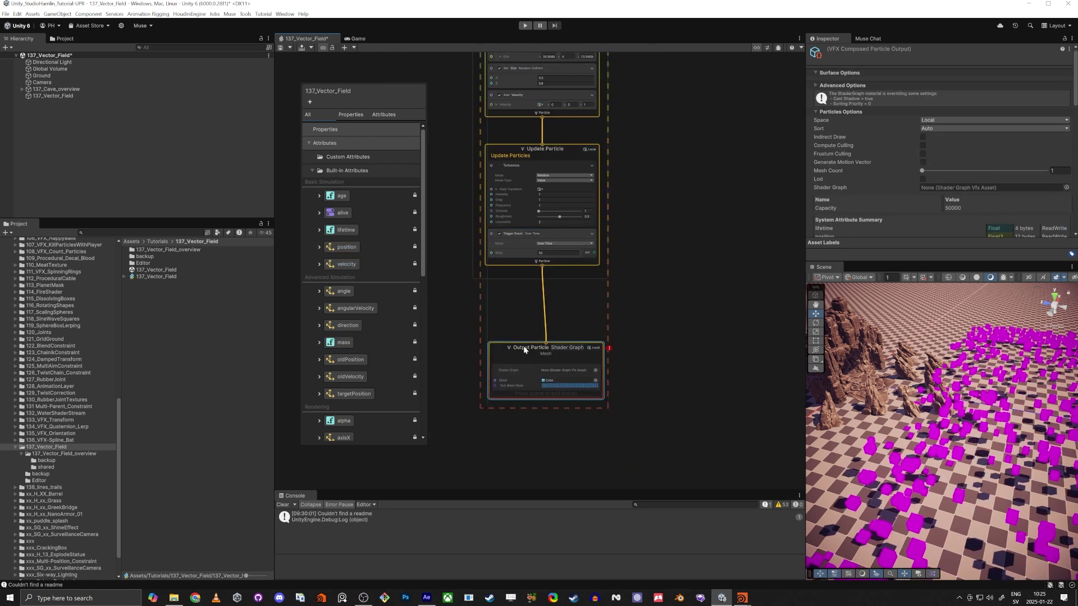
pyautogui.click(563, 299)
pyautogui.scroll(5, 702, 292)
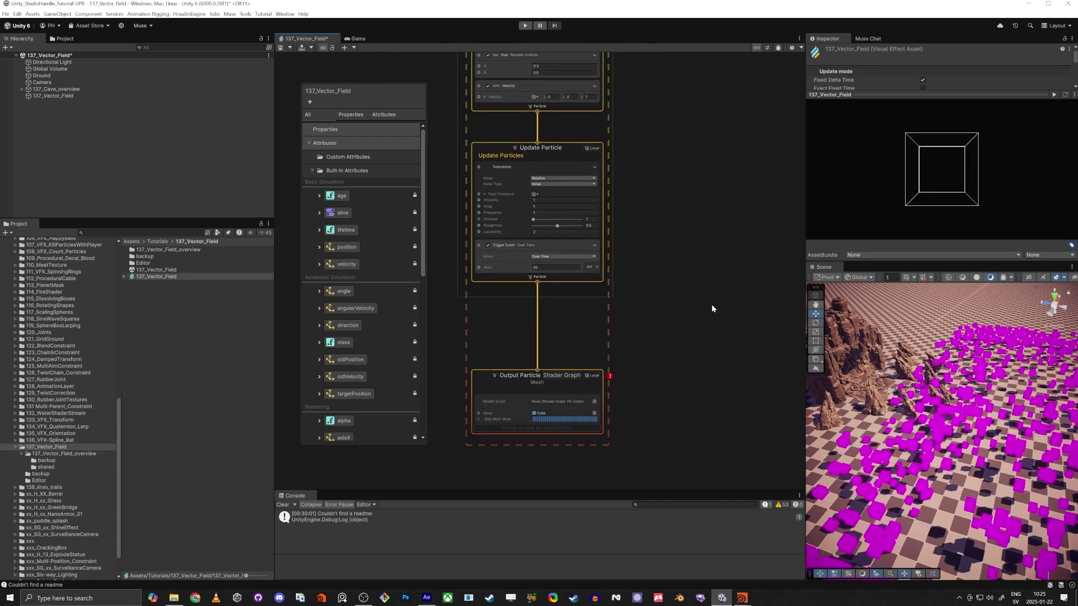
pyautogui.scroll(-3, 618, 284)
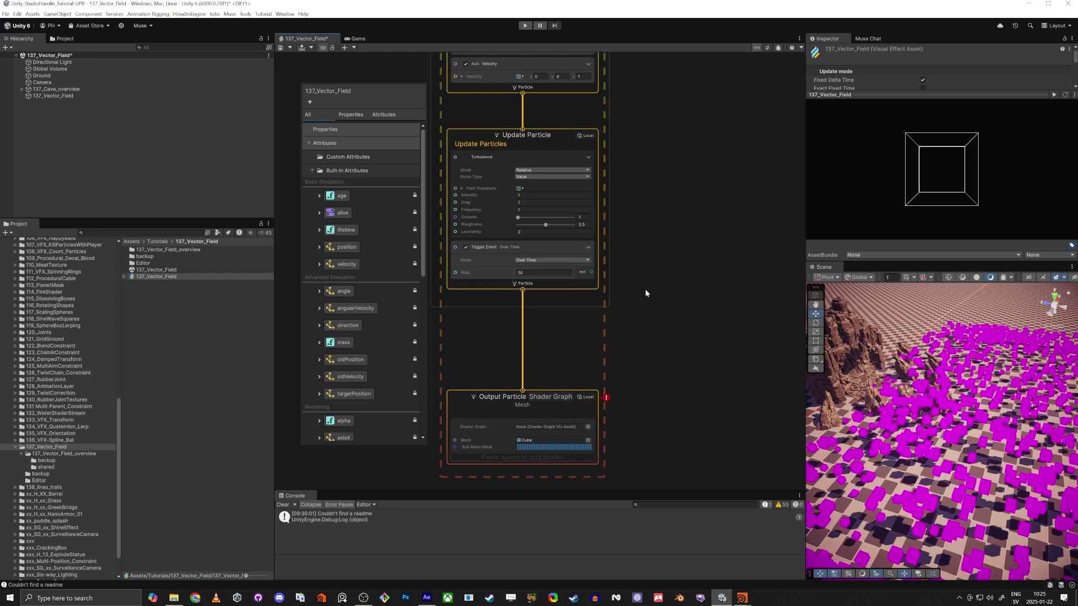
# - Create a GPUEvent context connected to the evt output of the Trigger Event Over Time block
pyautogui.moveTo(608, 281); pyautogui.dragTo(518, 314, button='middle')
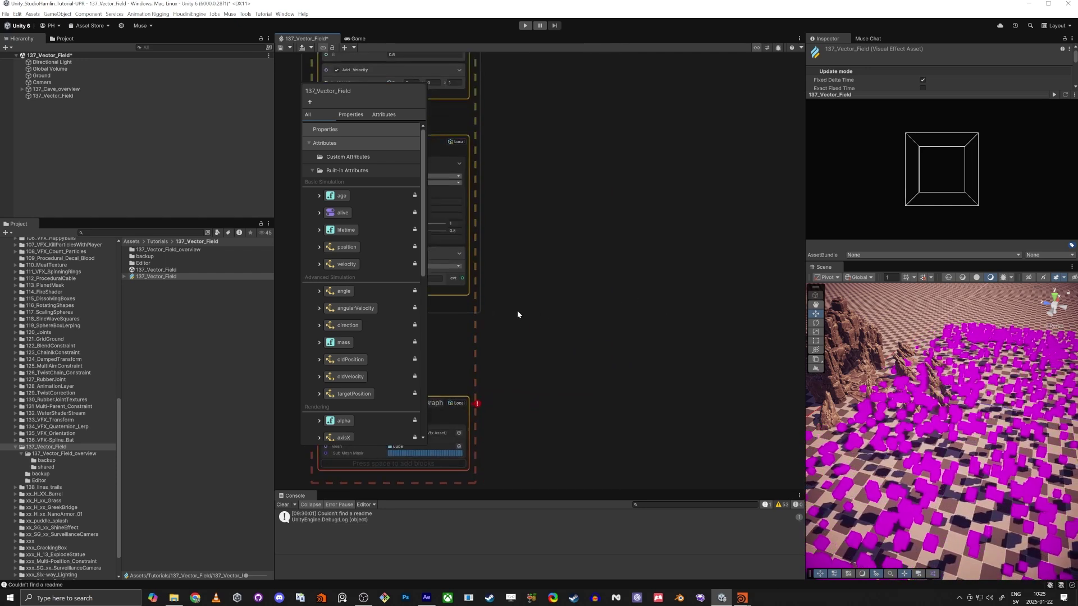
pyautogui.click(461, 279)
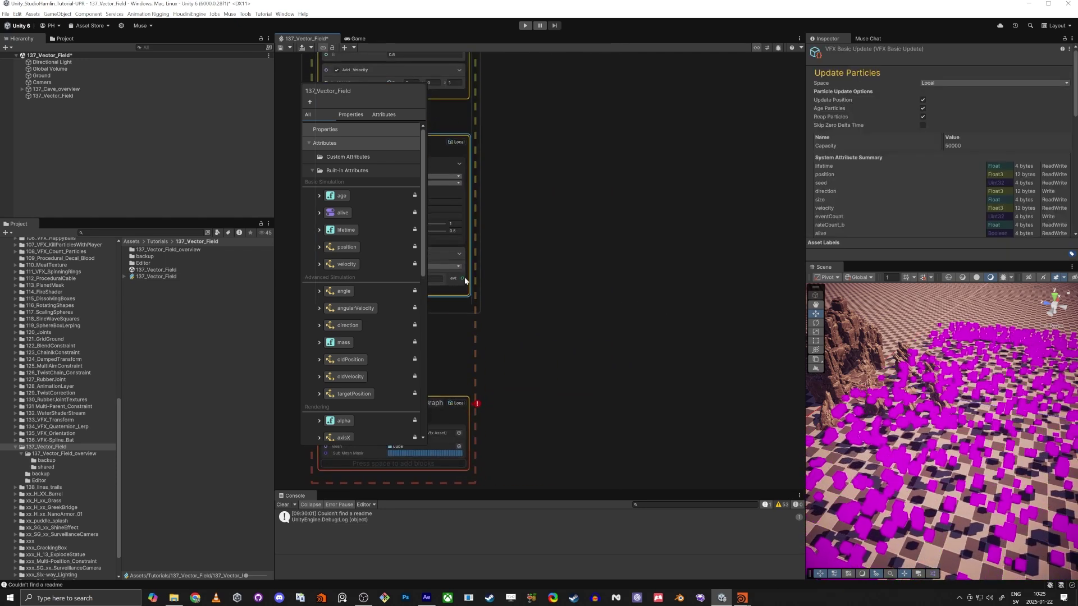
pyautogui.moveTo(605, 284); pyautogui.dragTo(598, 279)
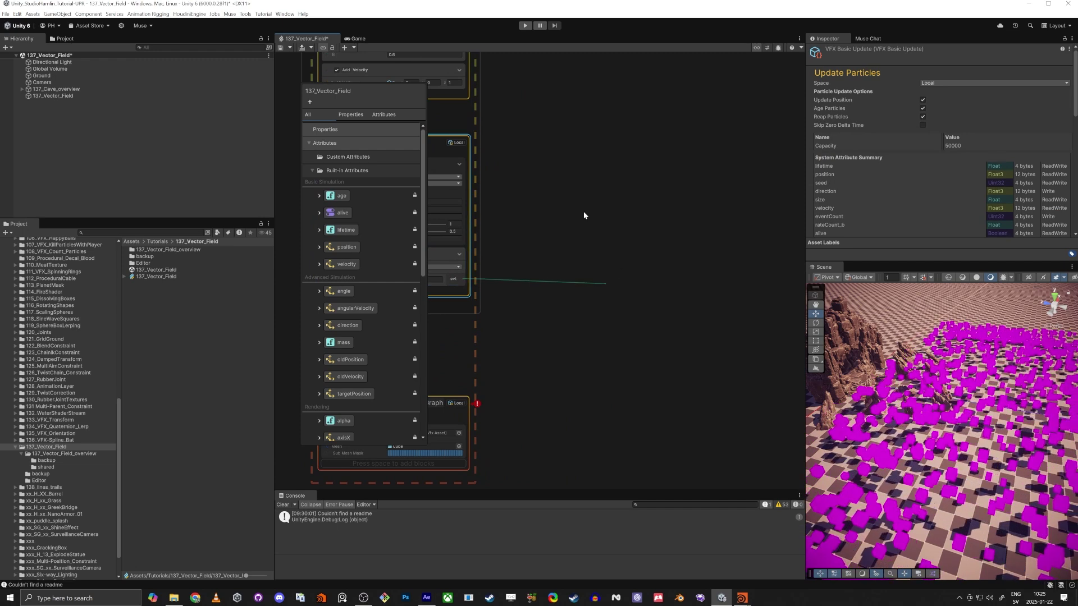
pyautogui.write('gpu')
pyautogui.press('Return')
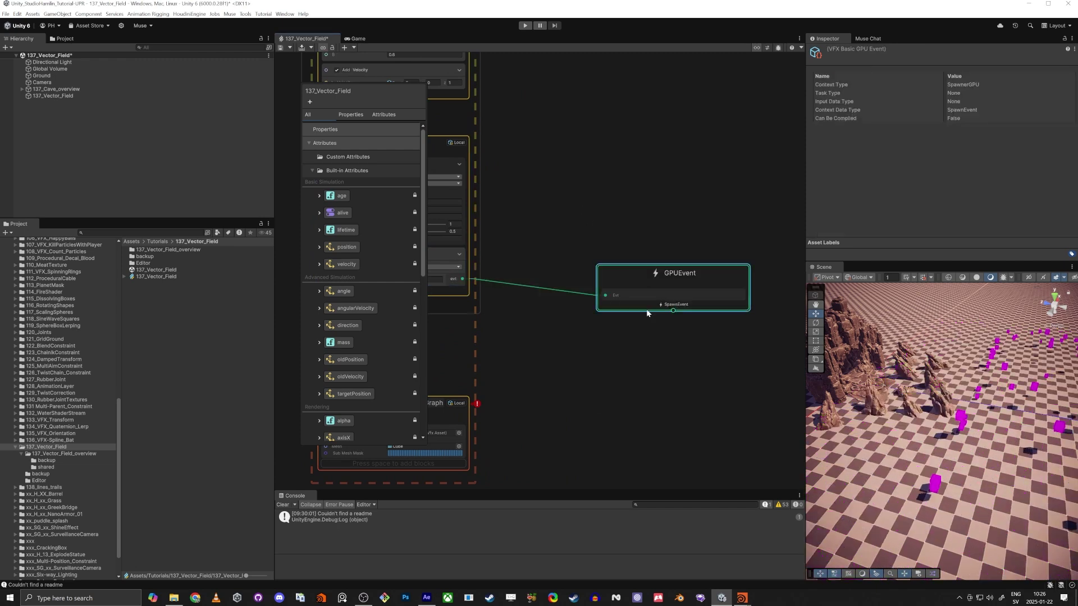
pyautogui.scroll(-2, 650, 261)
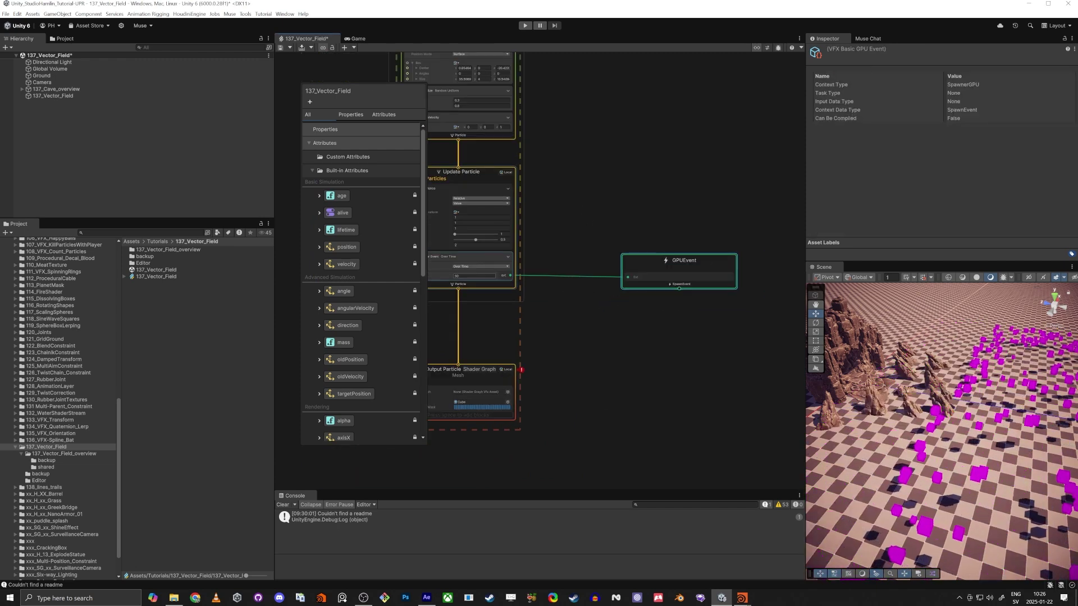
# - Create an Initialize Particle Strip context below the GPUEvent, connected to its SpawnEvent output
pyautogui.scroll(3, 648, 308)
pyautogui.moveTo(648, 309); pyautogui.dragTo(583, 255, button='middle')
pyautogui.moveTo(632, 221); pyautogui.dragTo(629, 310)
pyautogui.write('ini')
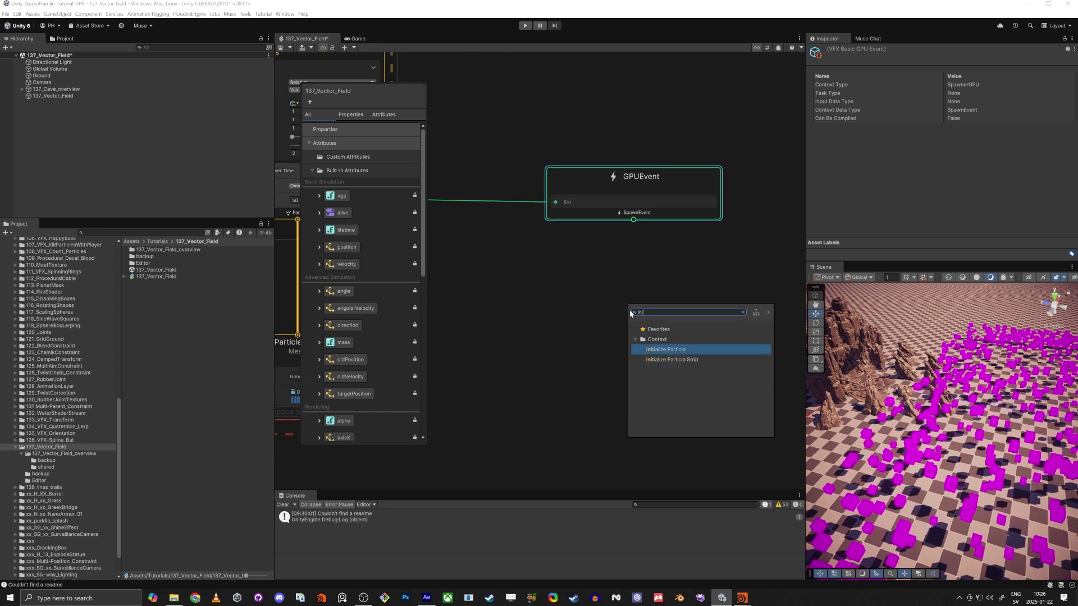
pyautogui.press('Down')
pyautogui.press('Return')
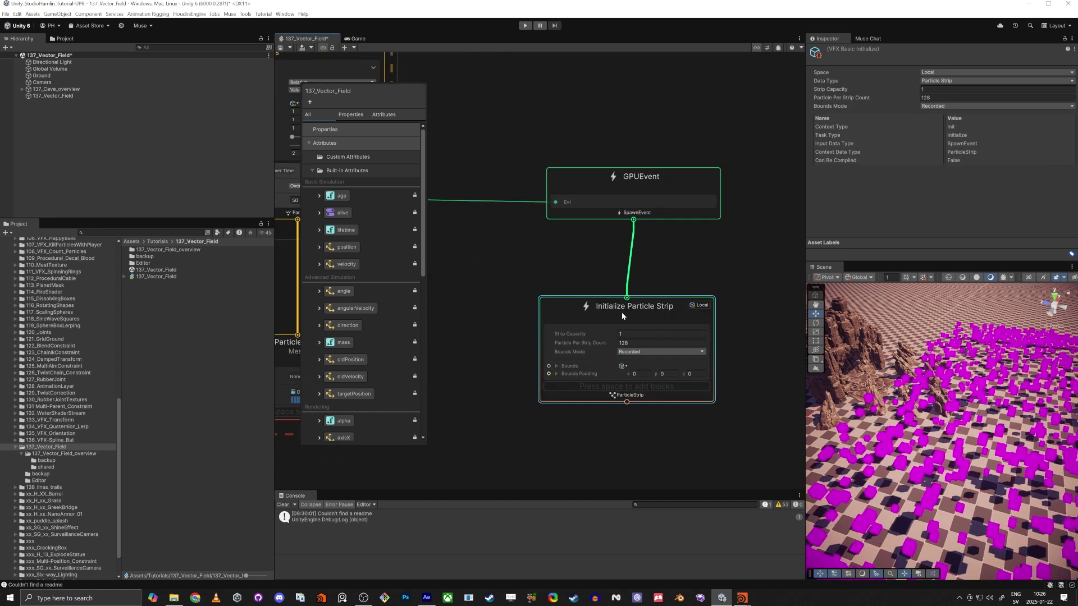
# - Create an Update Particle Strip context connected to the output of Initialize Particle Strip
pyautogui.moveTo(617, 389); pyautogui.dragTo(621, 257, button='middle')
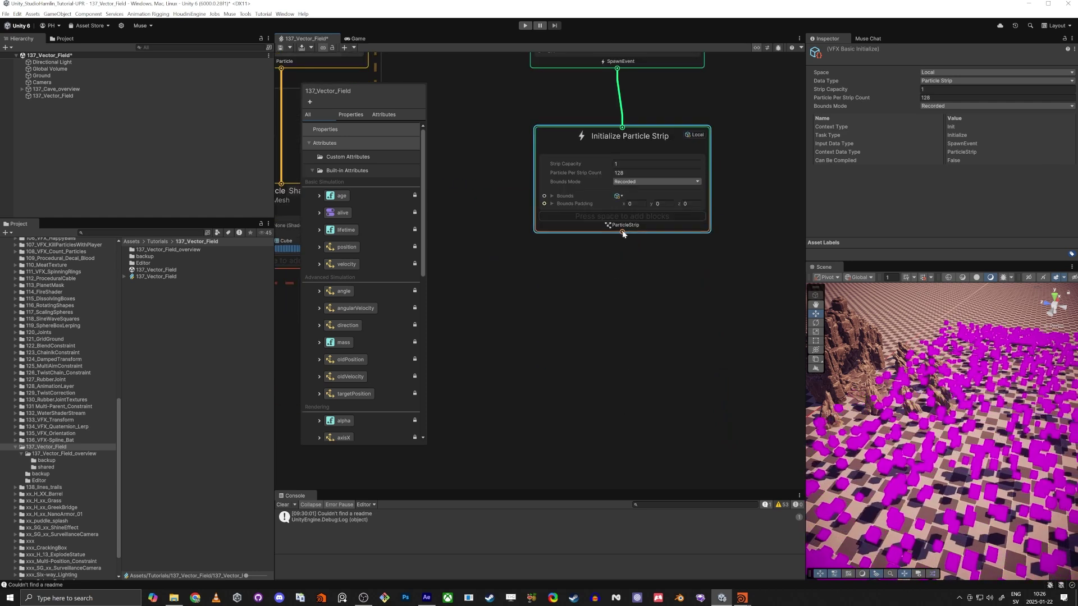
pyautogui.moveTo(622, 233); pyautogui.dragTo(615, 289)
pyautogui.write('udpat')
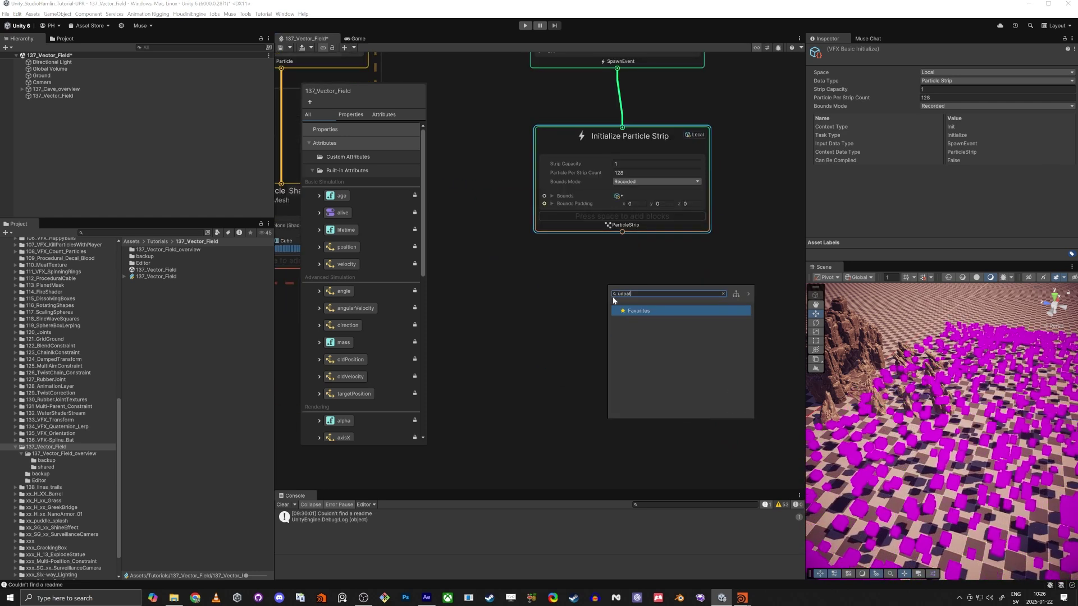
pyautogui.press('BackSpace')
pyautogui.press('BackSpace')
pyautogui.write('pd')
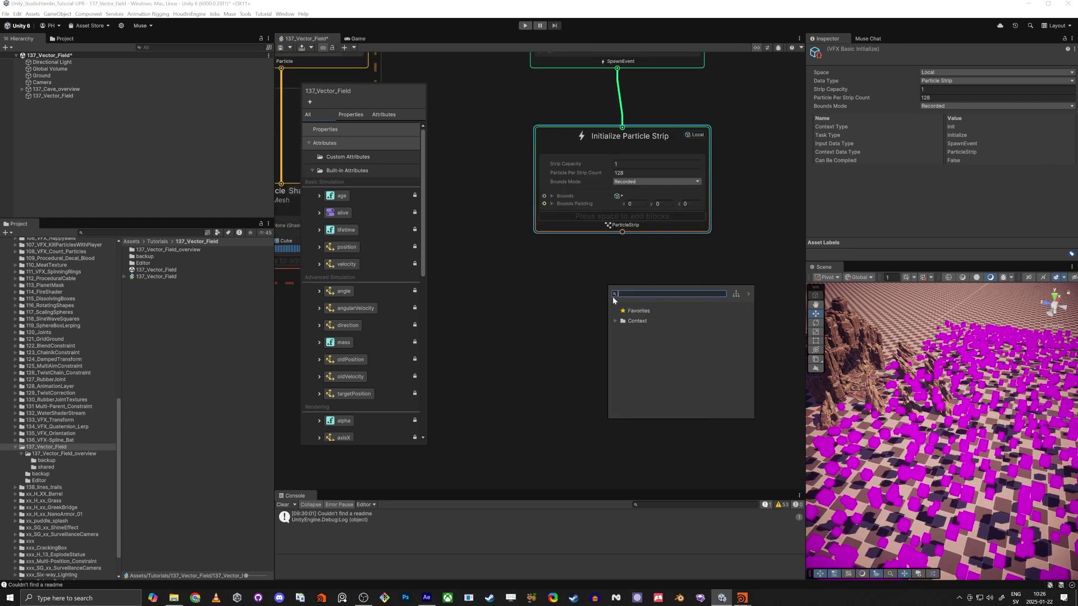
pyautogui.press('Return')
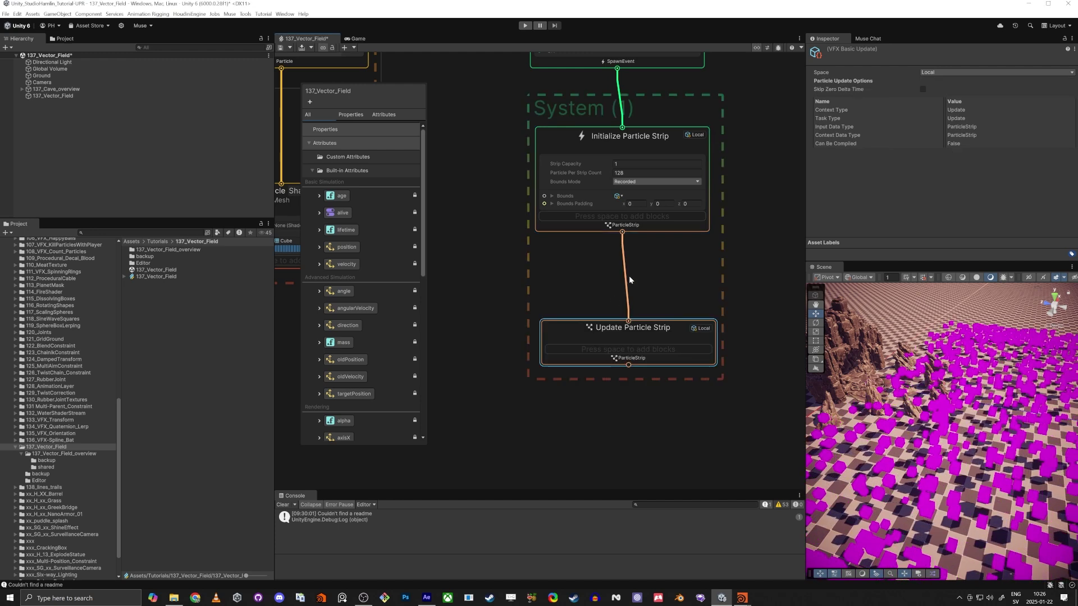
# - Create an Output ParticleStrip Unlit Quad (Trail) context connected to Update Particle Strip
pyautogui.moveTo(611, 432); pyautogui.dragTo(651, 267, button='middle')
pyautogui.moveTo(642, 238); pyautogui.dragTo(624, 361)
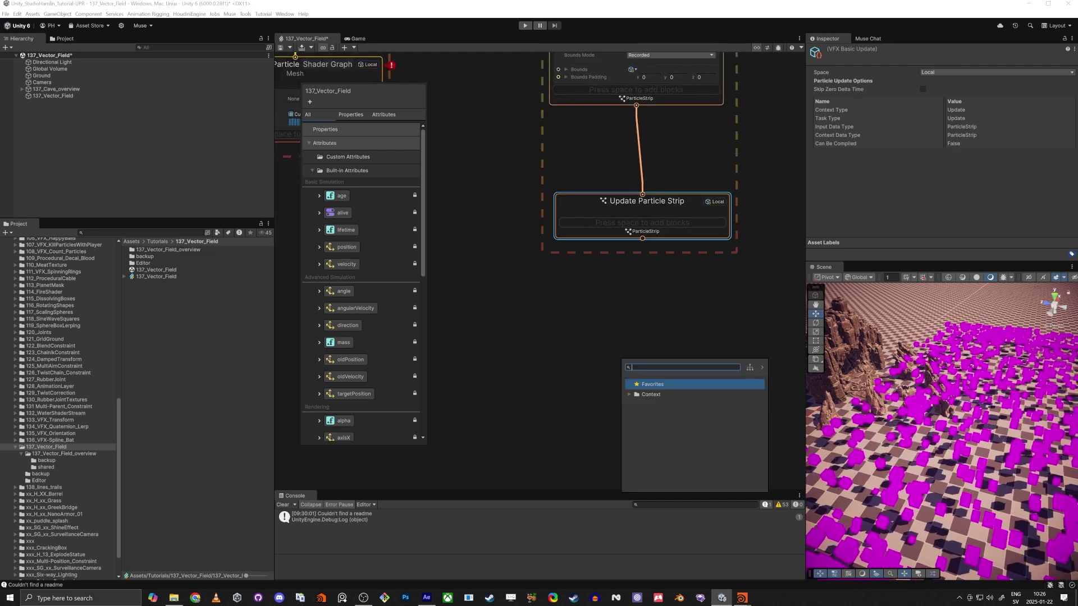
pyautogui.write('trai')
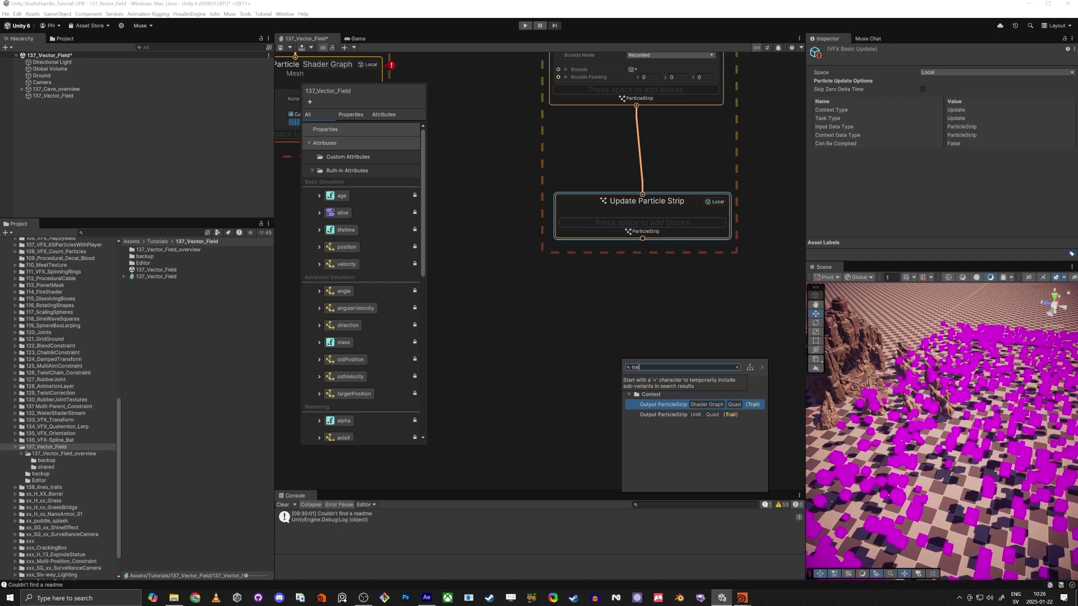
pyautogui.press('Return')
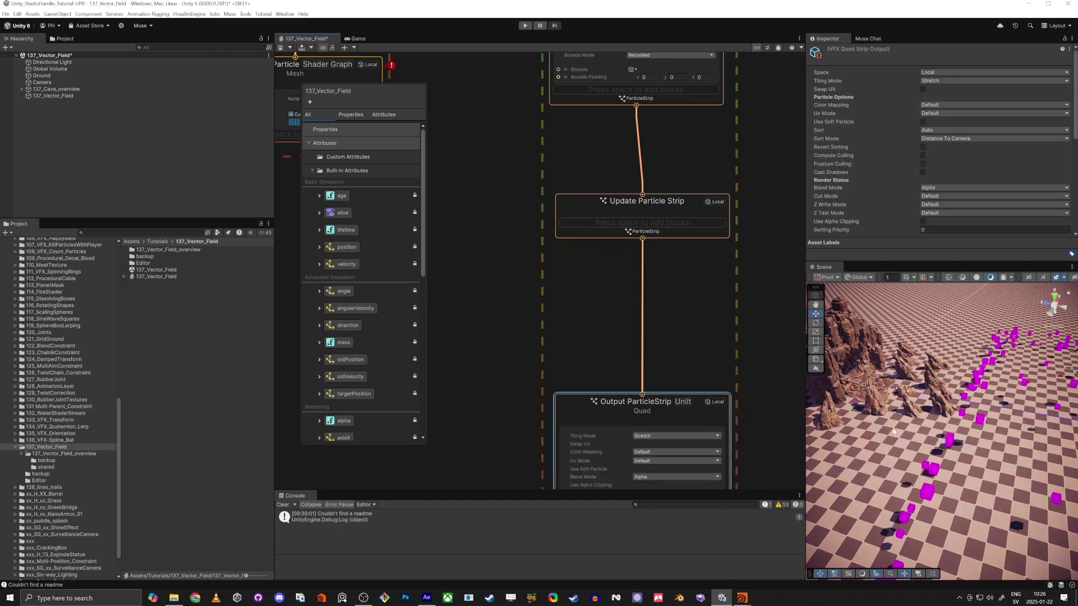
# - Select the 137_Vector_Field effect object and view its particles in the scene
pyautogui.moveTo(936, 440); pyautogui.dragTo(904, 424, button='right')
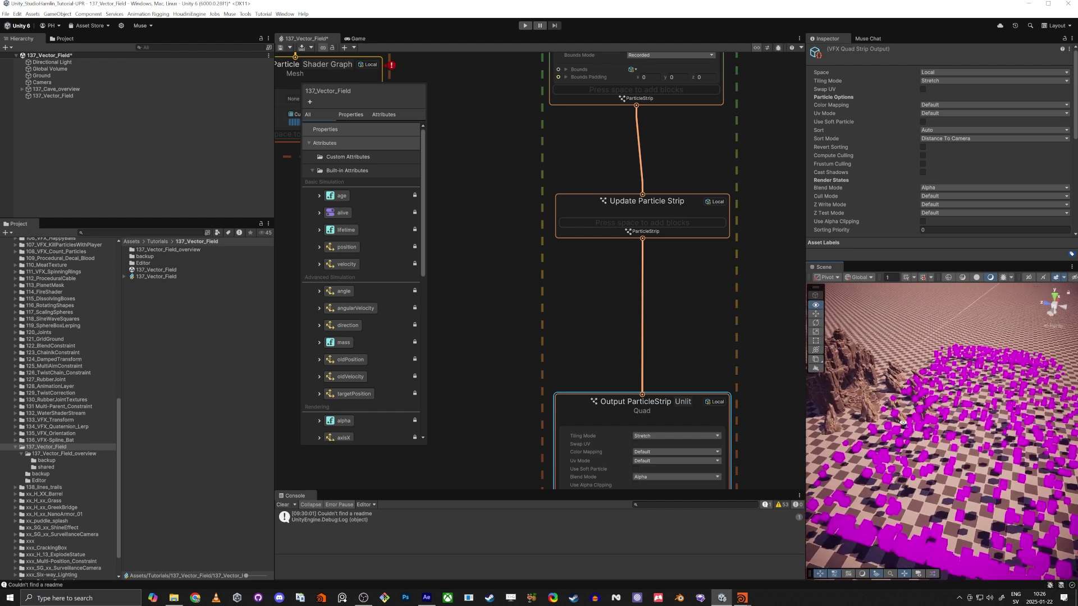
pyautogui.click(64, 96)
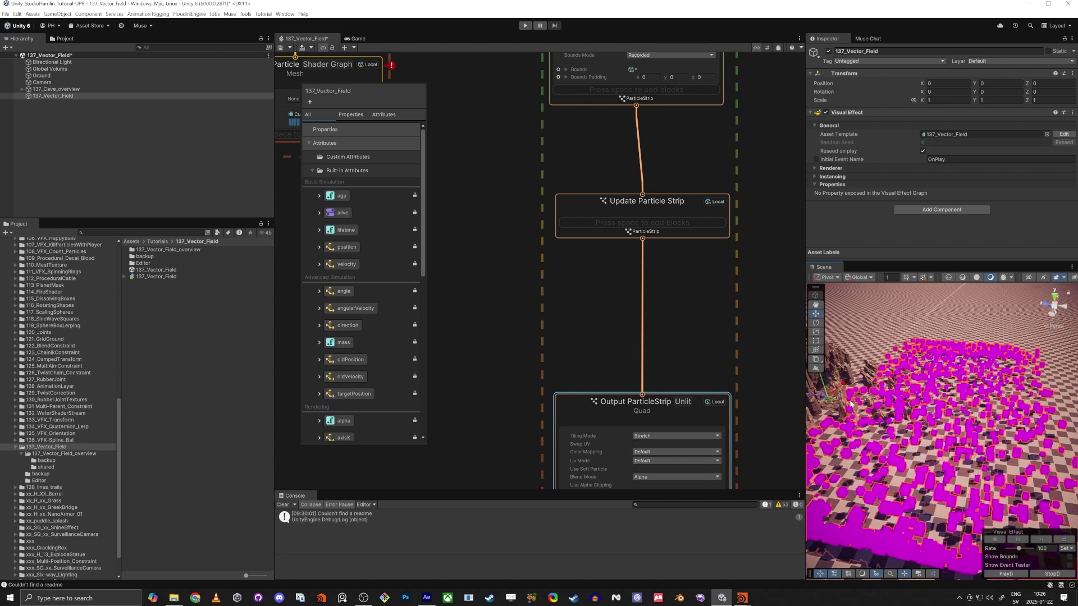
pyautogui.moveTo(886, 437)
pyautogui.keyDown('alt'); pyautogui.mouseDown()
pyautogui.moveTo(919, 440)
pyautogui.moveTo(905, 434)
pyautogui.mouseUp(); pyautogui.keyUp('alt')
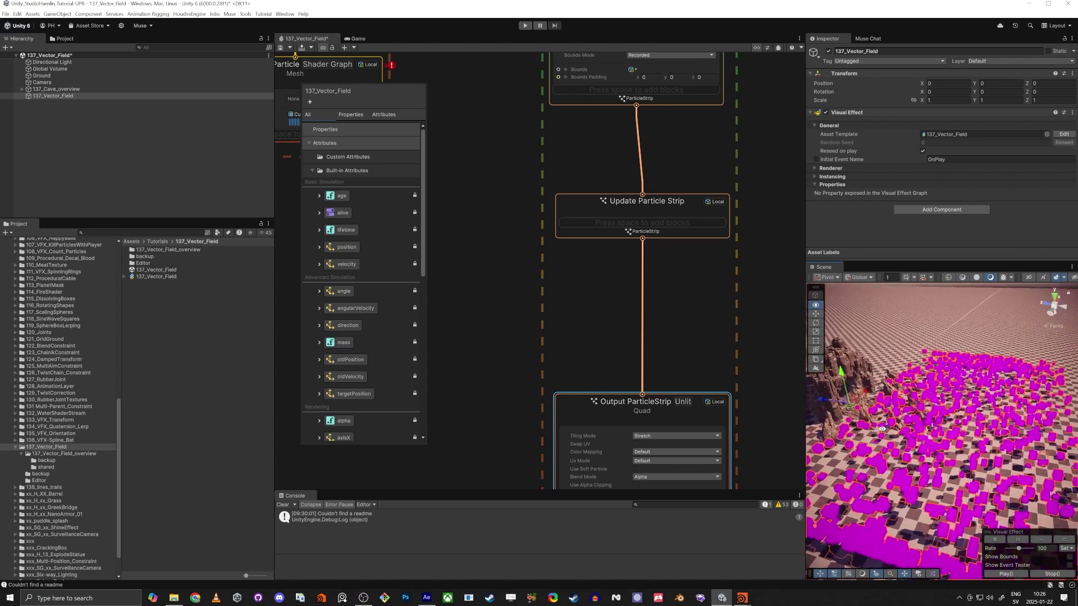
# - Enlarge the Initialize Particle bounds to a size of 20 × 20 × about 36.4, with the centre at about z -8.2
pyautogui.moveTo(510, 56); pyautogui.dragTo(585, 317, button='middle')
pyautogui.scroll(-6, 584, 318)
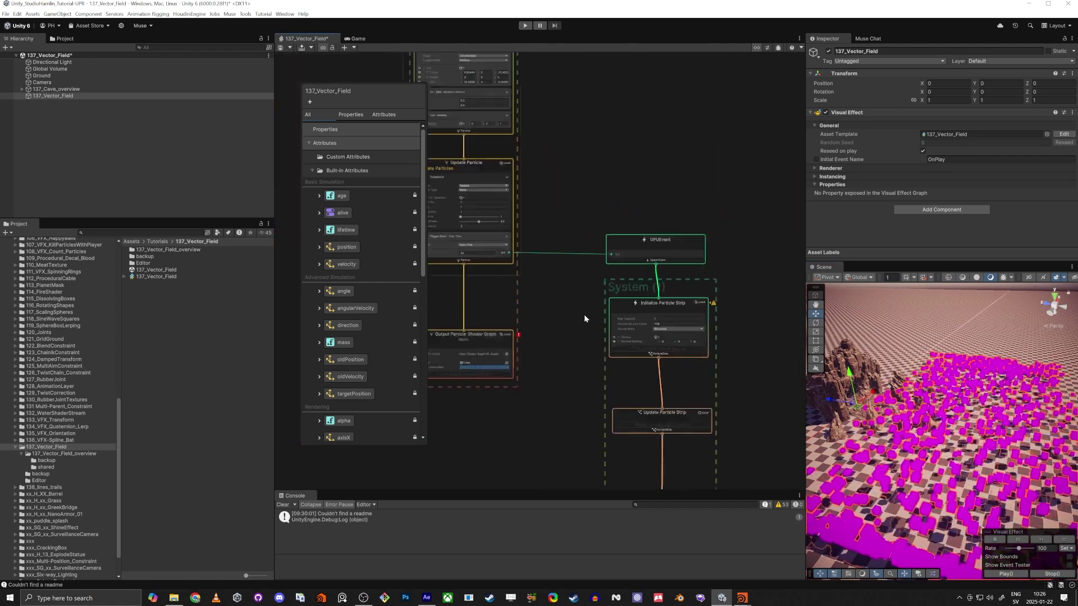
pyautogui.moveTo(604, 180); pyautogui.dragTo(726, 399, button='middle')
pyautogui.scroll(7, 610, 313)
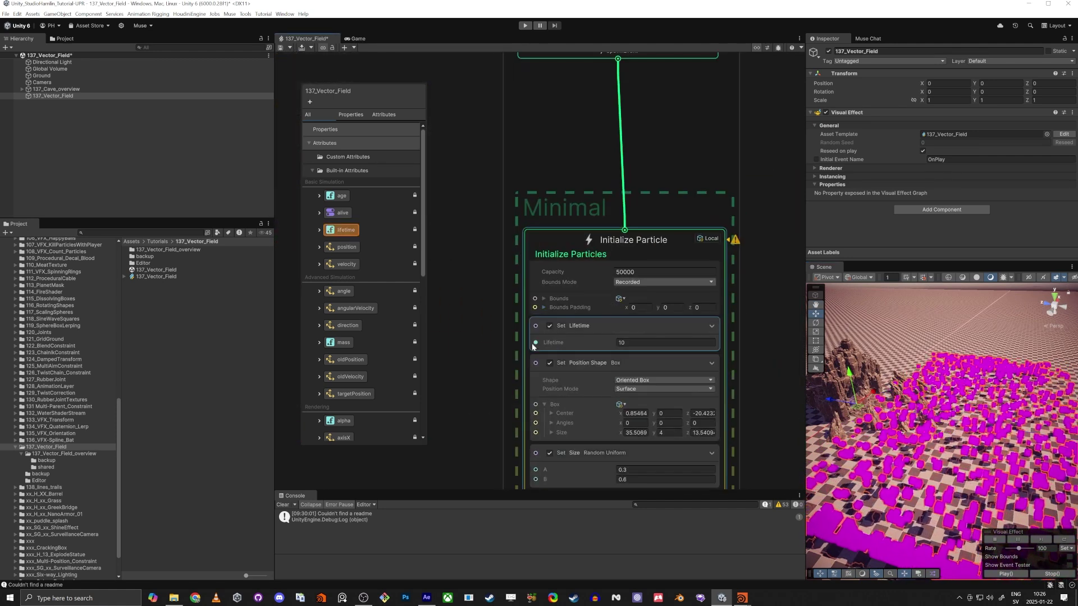
pyautogui.click(544, 298)
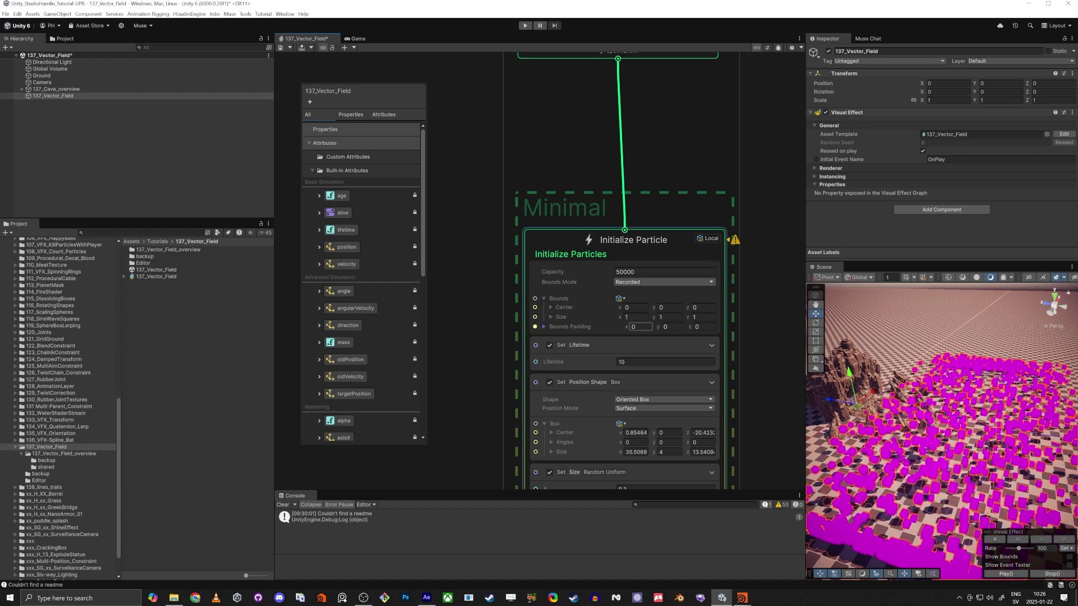
pyautogui.click(634, 317)
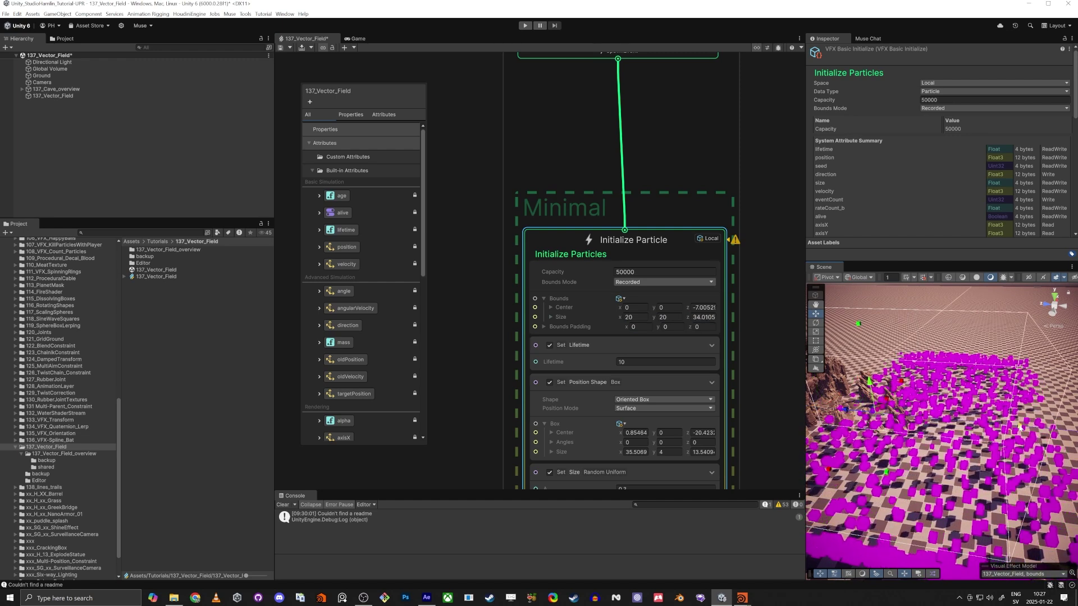
pyautogui.moveTo(1020, 426); pyautogui.dragTo(785, 436, button='right')
pyautogui.click(467, 332)
# - Examine the GPUEvent particle strip system, its link to Update Particle and the particles in the scene
pyautogui.scroll(-5, 466, 332)
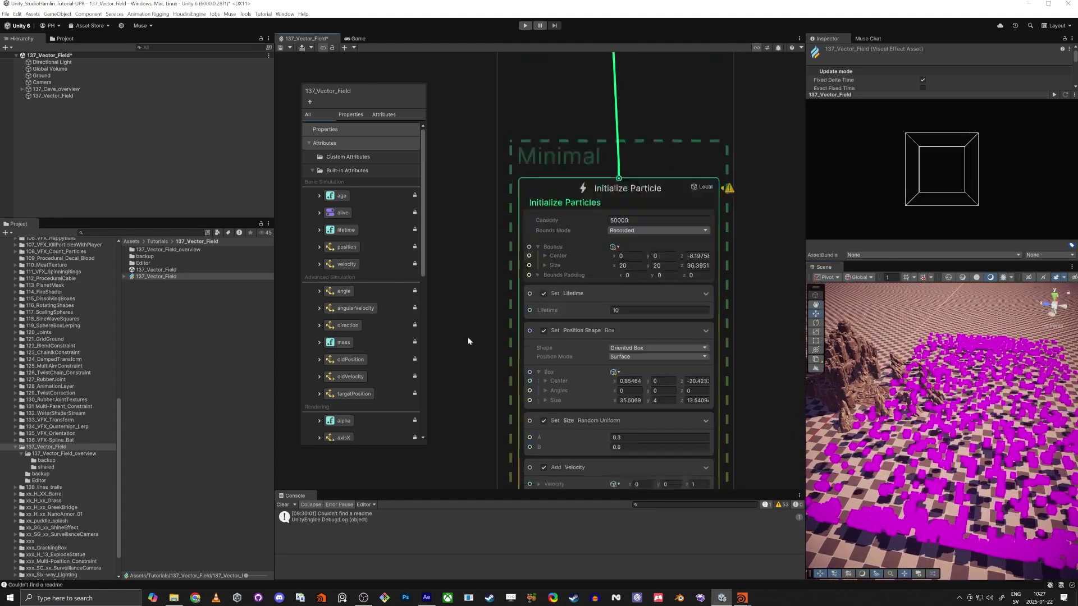
pyautogui.moveTo(615, 393); pyautogui.dragTo(620, 116, button='middle')
pyautogui.press('w')
pyautogui.moveTo(1011, 449); pyautogui.dragTo(949, 449, button='right')
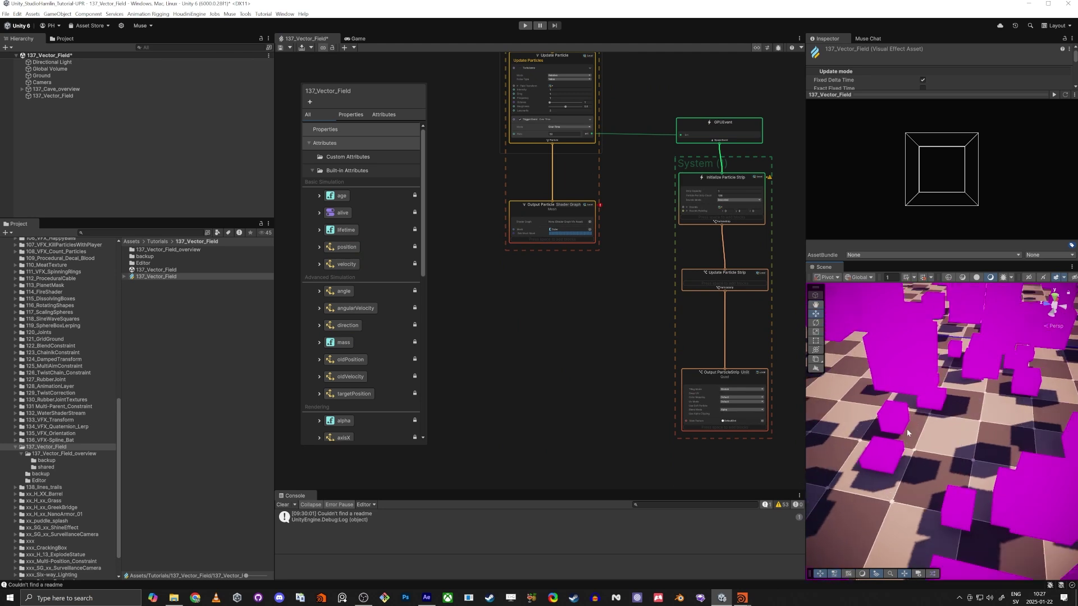
pyautogui.moveTo(605, 315); pyautogui.dragTo(546, 362, button='middle')
pyautogui.scroll(5, 596, 287)
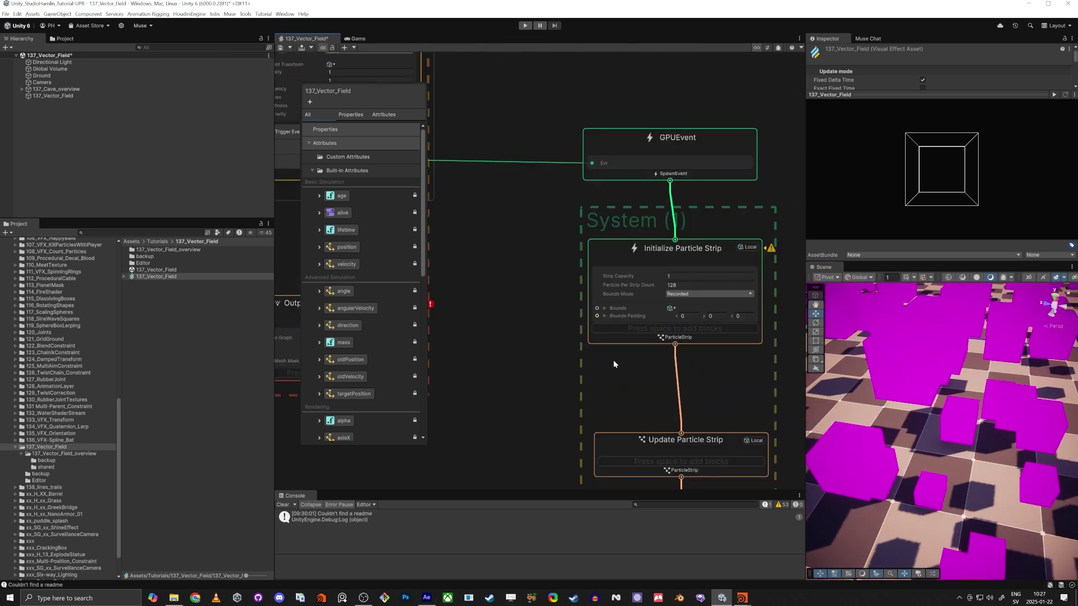
pyautogui.scroll(-3, 534, 333)
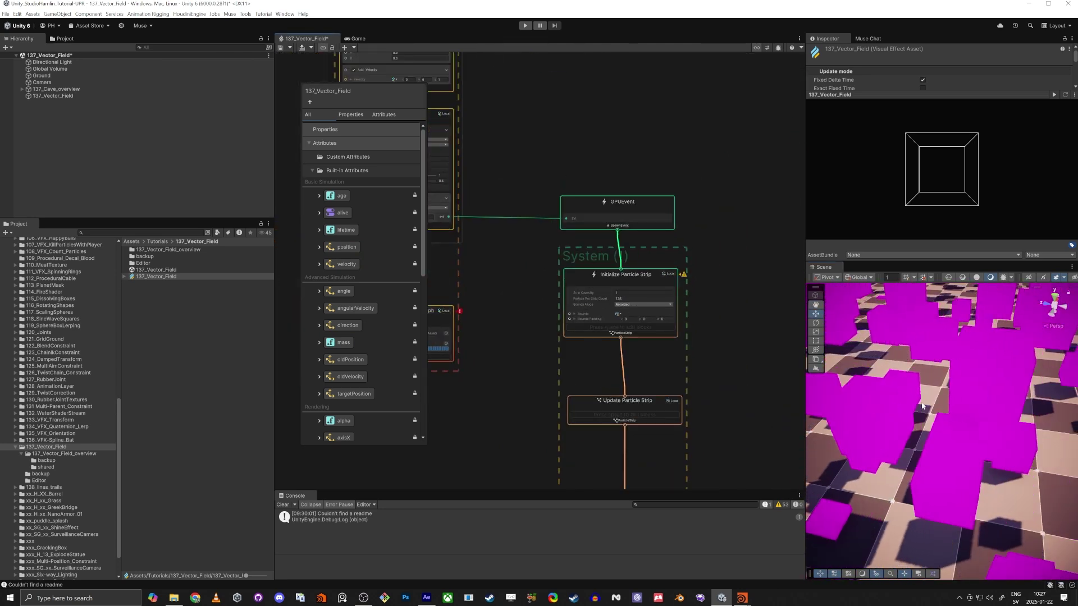
pyautogui.moveTo(486, 354); pyautogui.dragTo(603, 383, button='middle')
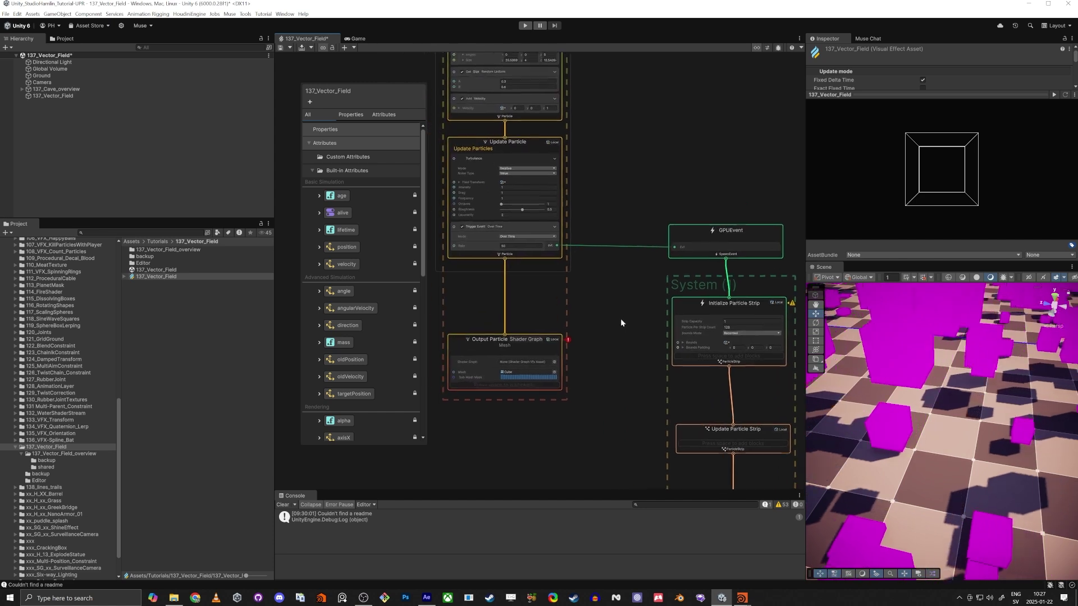
pyautogui.scroll(1, 527, 254)
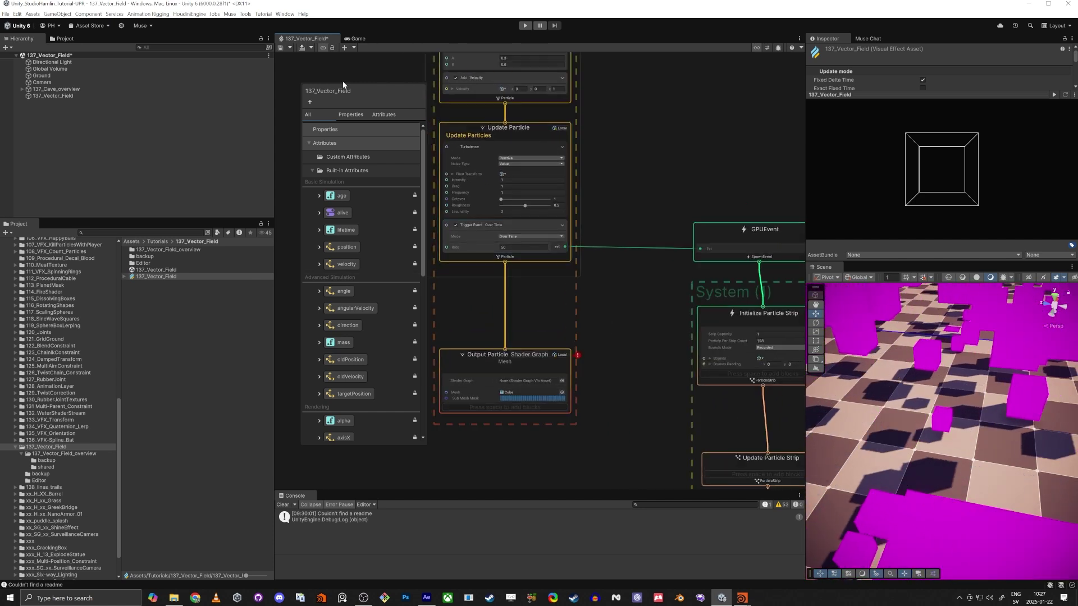
# - Move the blackboard to the graph's corner and widen the graph area by narrowing the Hierarchy and Project windows
pyautogui.moveTo(342, 88); pyautogui.dragTo(319, 59)
pyautogui.moveTo(273, 166); pyautogui.dragTo(170, 163)
pyautogui.moveTo(382, 208); pyautogui.dragTo(443, 326, button='middle')
pyautogui.scroll(4, 494, 386)
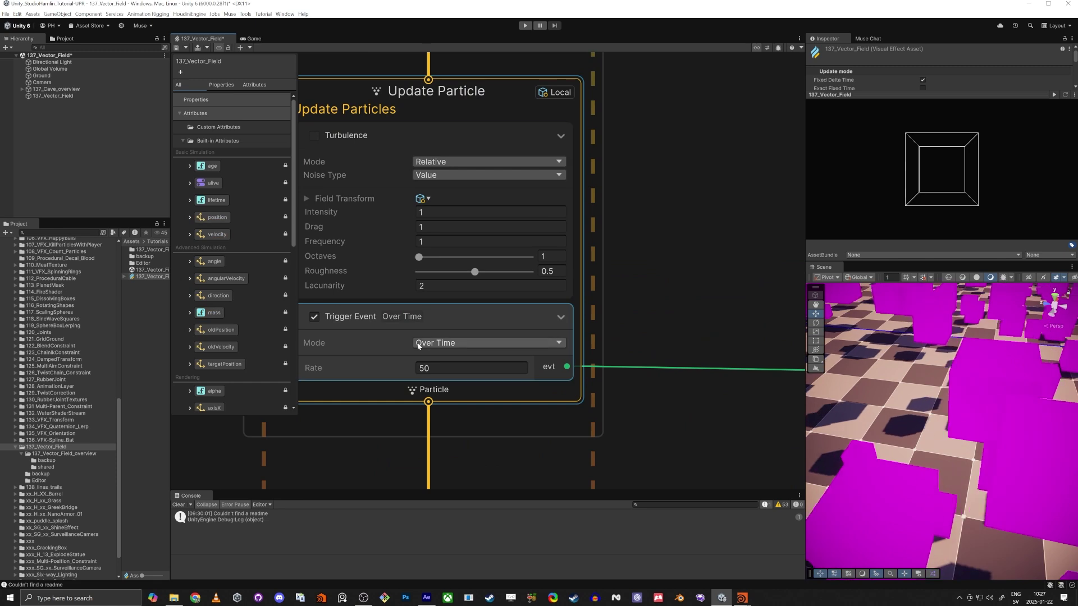
# - Add a Set Position From Source block to the Initialize Particle Strip context
pyautogui.scroll(-4, 356, 324)
pyautogui.moveTo(581, 401); pyautogui.dragTo(491, 256, button='middle')
pyautogui.click(597, 276)
pyautogui.press('space')
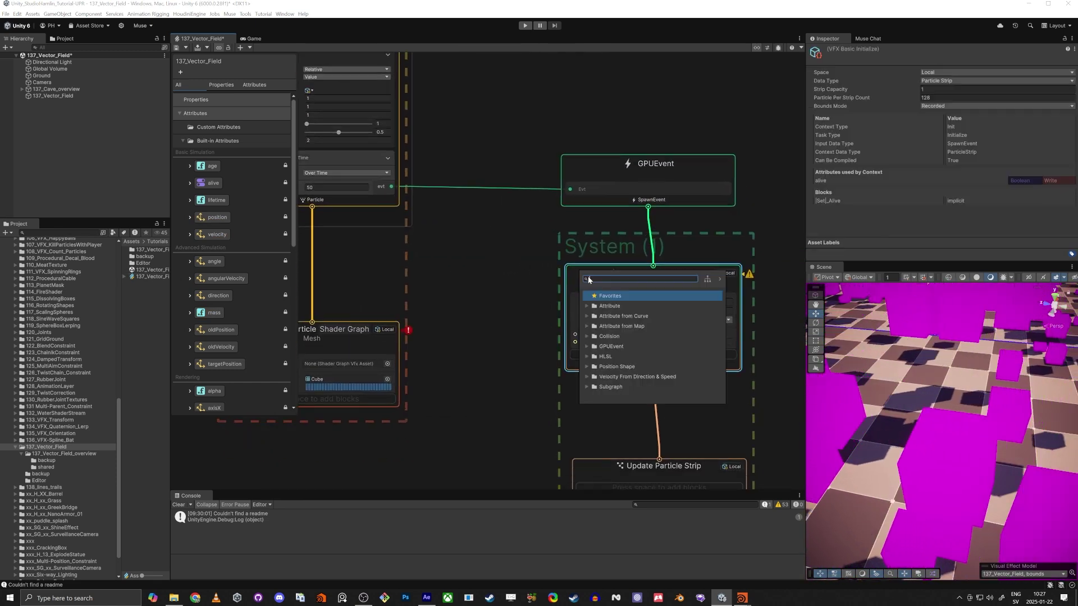
pyautogui.write('set pos')
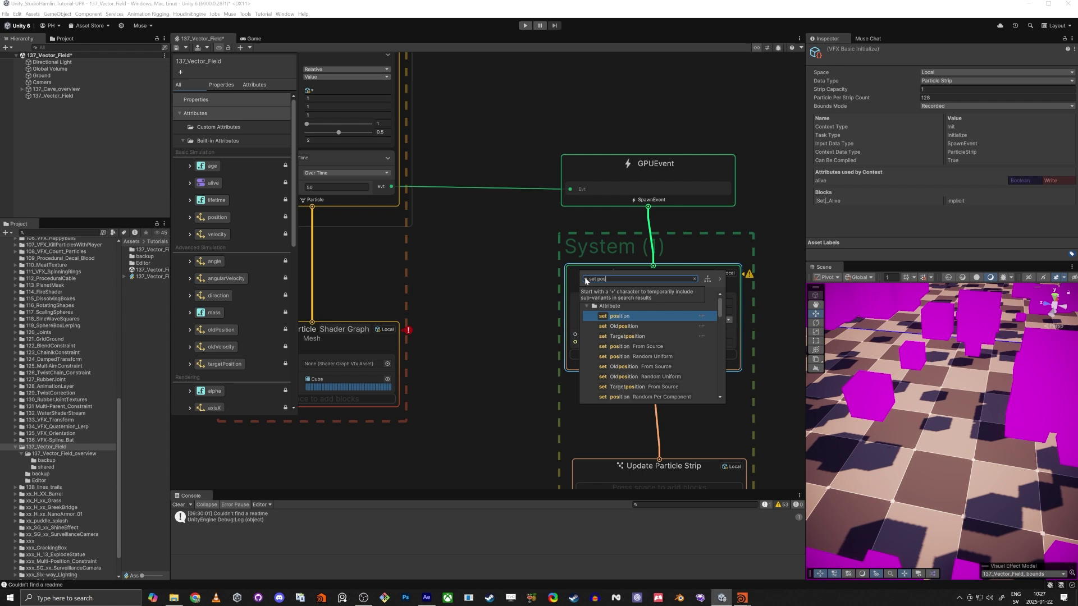
pyautogui.press('Return')
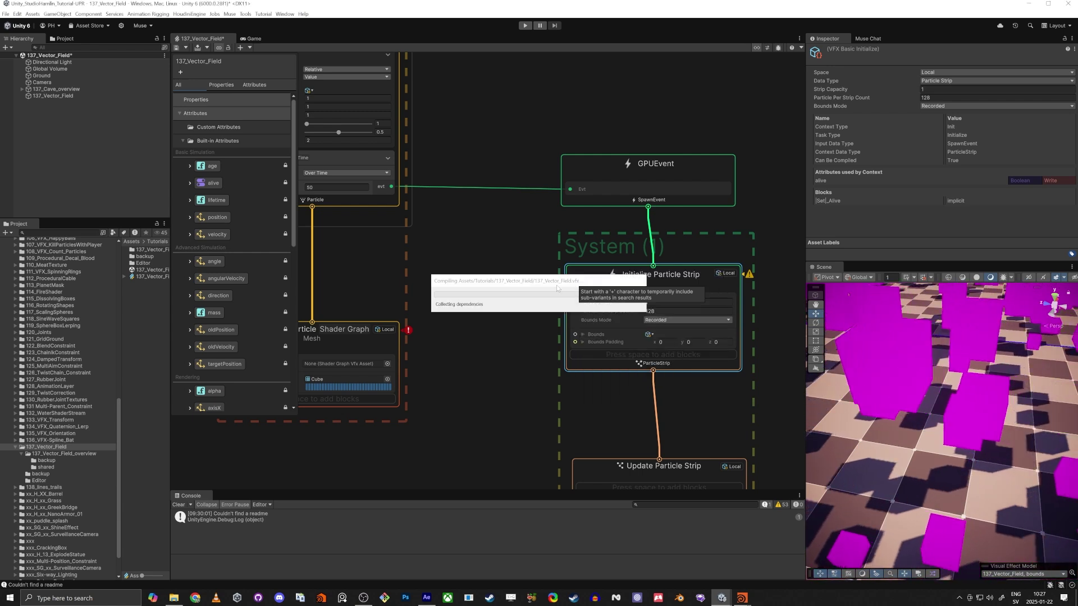
pyautogui.click(626, 359)
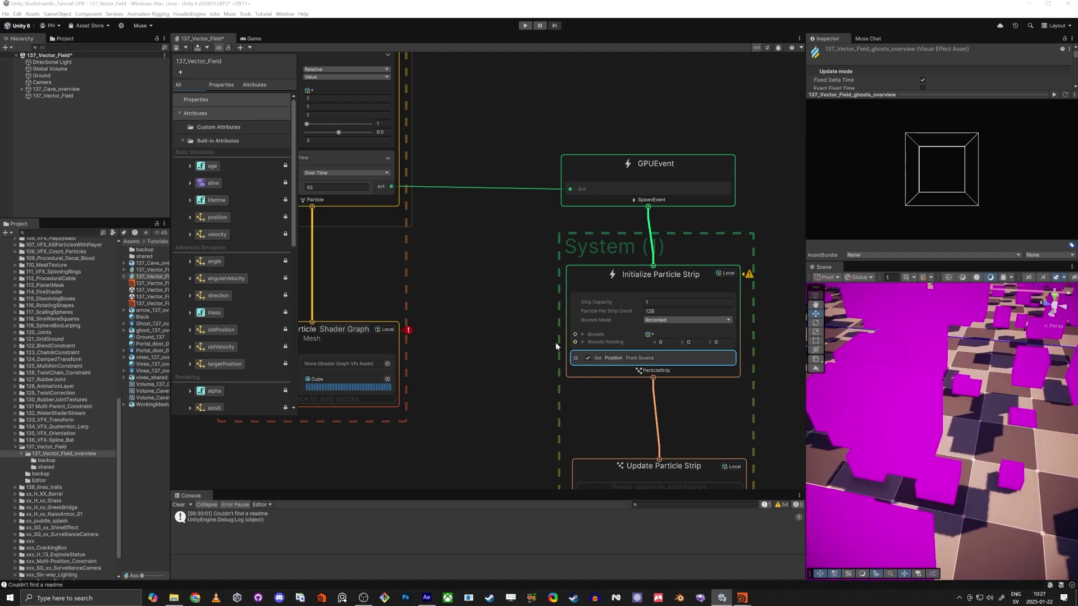
# - Add a Set Lifetime block to the Initialize Particle Strip context
pyautogui.moveTo(542, 421); pyautogui.dragTo(496, 332, button='middle')
pyautogui.click(548, 180)
pyautogui.press('space')
pyautogui.write('set life')
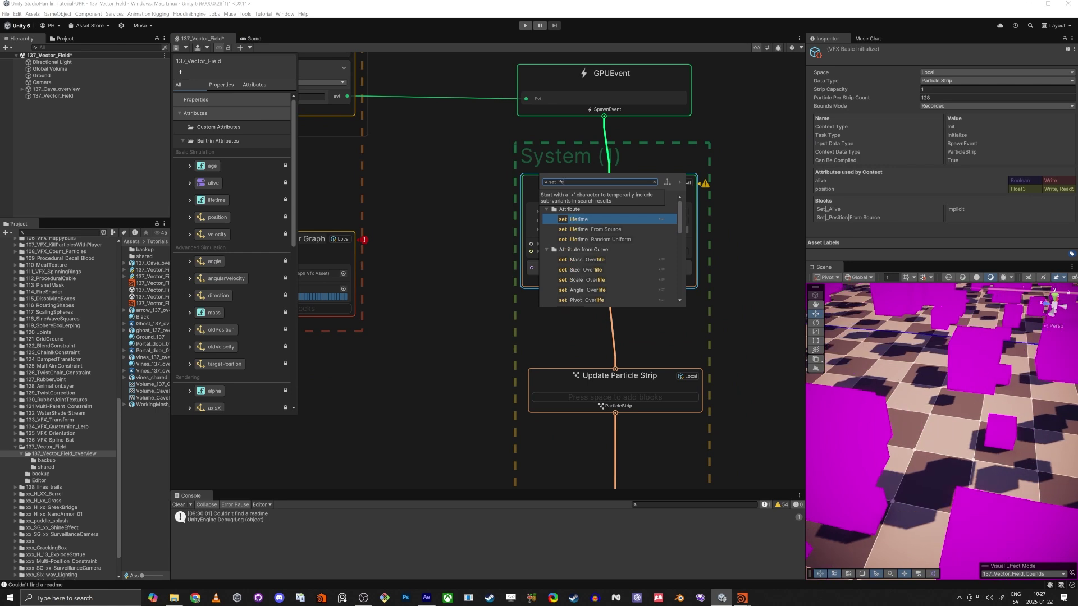
pyautogui.press('Return')
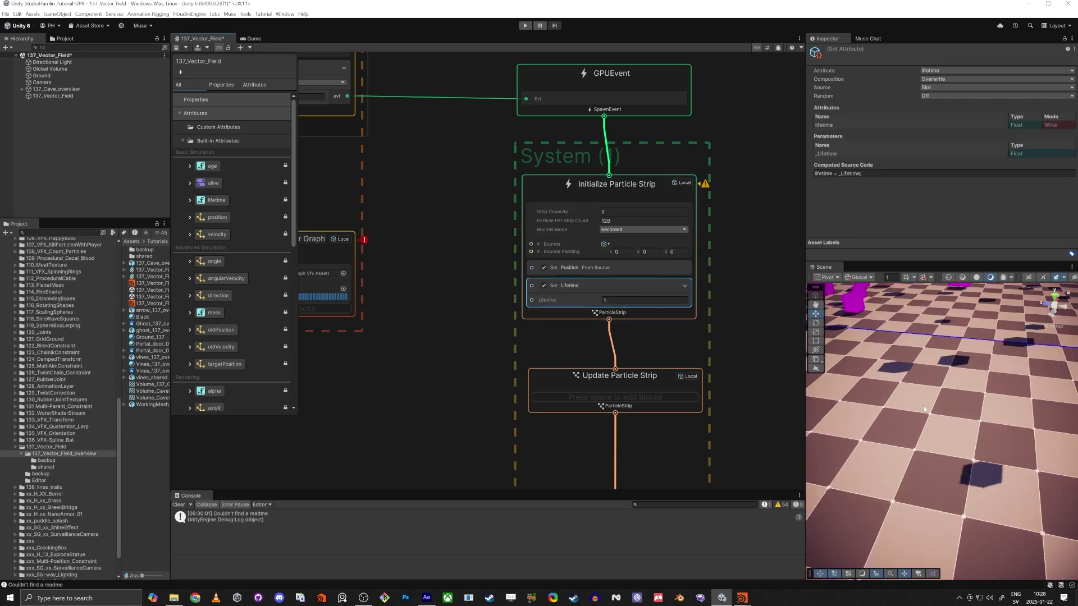
# - Review the scene particles, the Output ParticleStrip context and the Strip Capacity setting of Initialize Particle Strip
pyautogui.moveTo(927, 388); pyautogui.dragTo(955, 393, button='right')
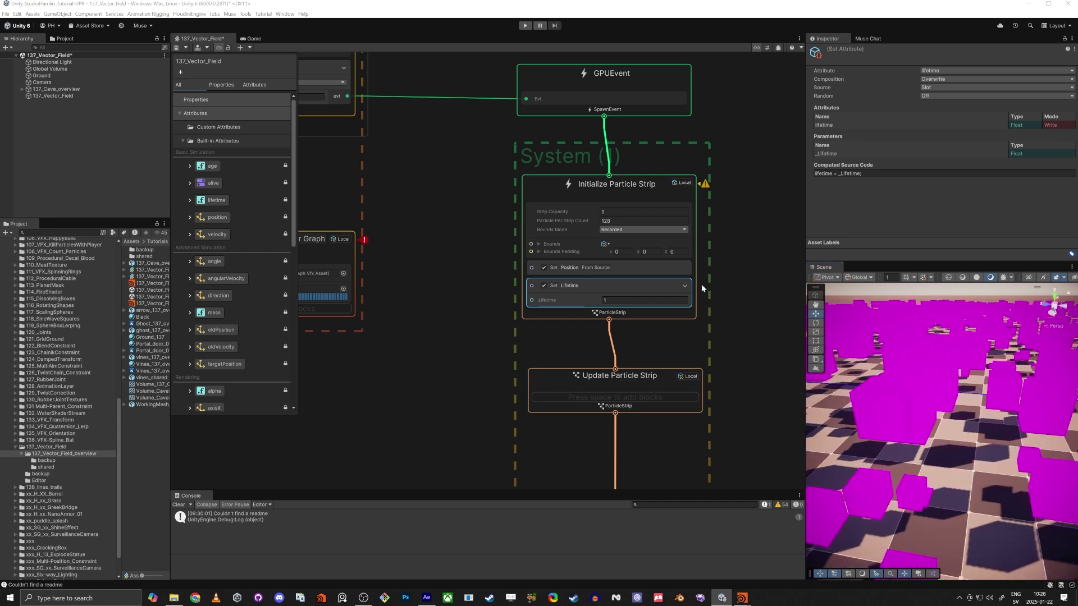
pyautogui.moveTo(460, 460); pyautogui.dragTo(452, 194, button='middle')
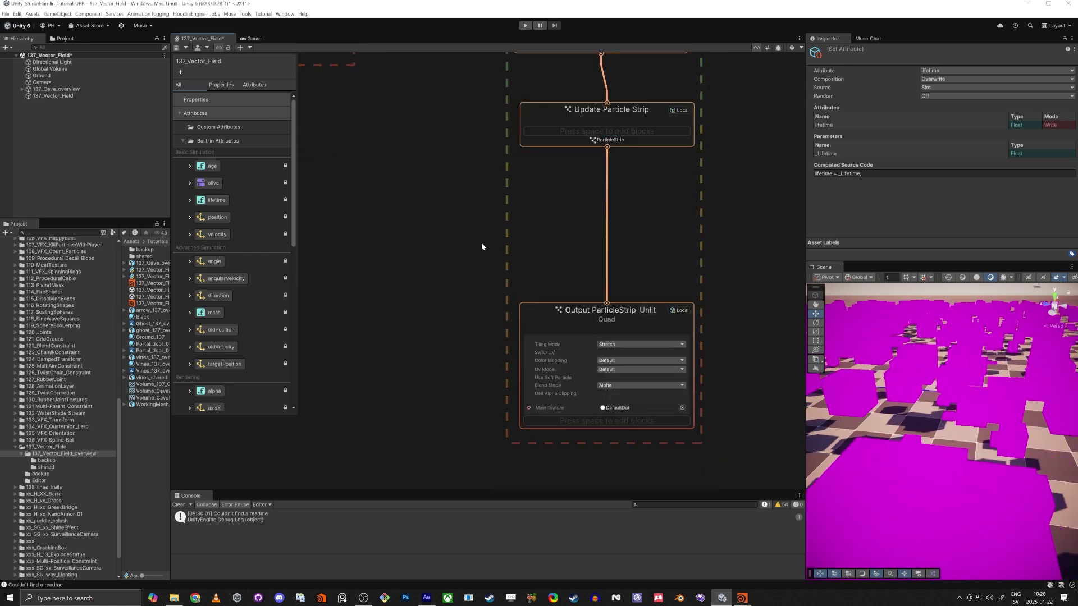
pyautogui.moveTo(482, 246); pyautogui.dragTo(451, 150, button='middle')
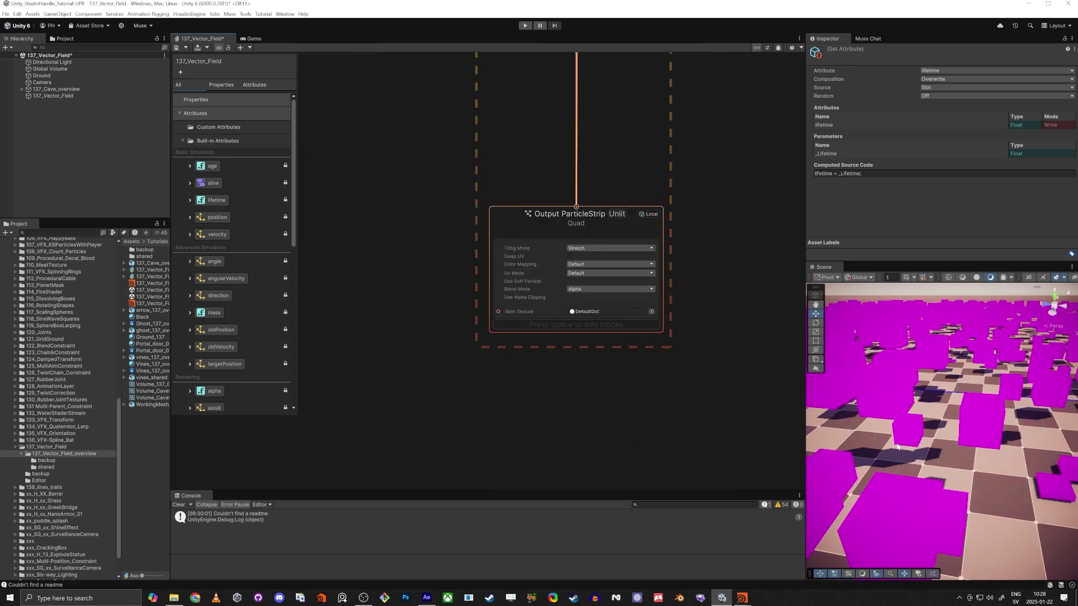
pyautogui.keyDown('alt'); pyautogui.moveTo(896, 446); pyautogui.dragTo(853, 482); pyautogui.keyUp('alt')
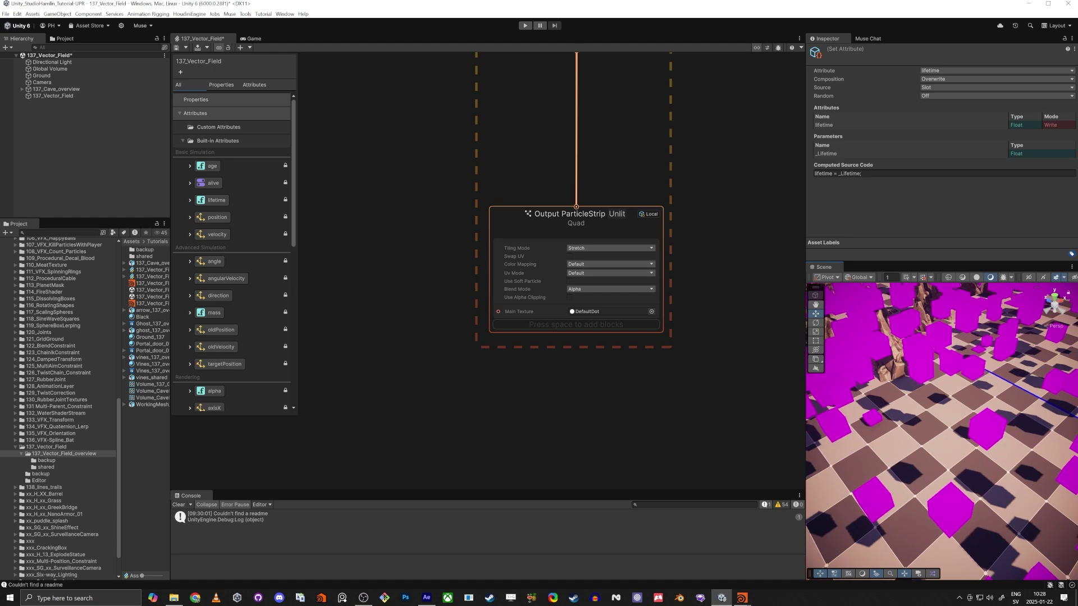
pyautogui.click(498, 430)
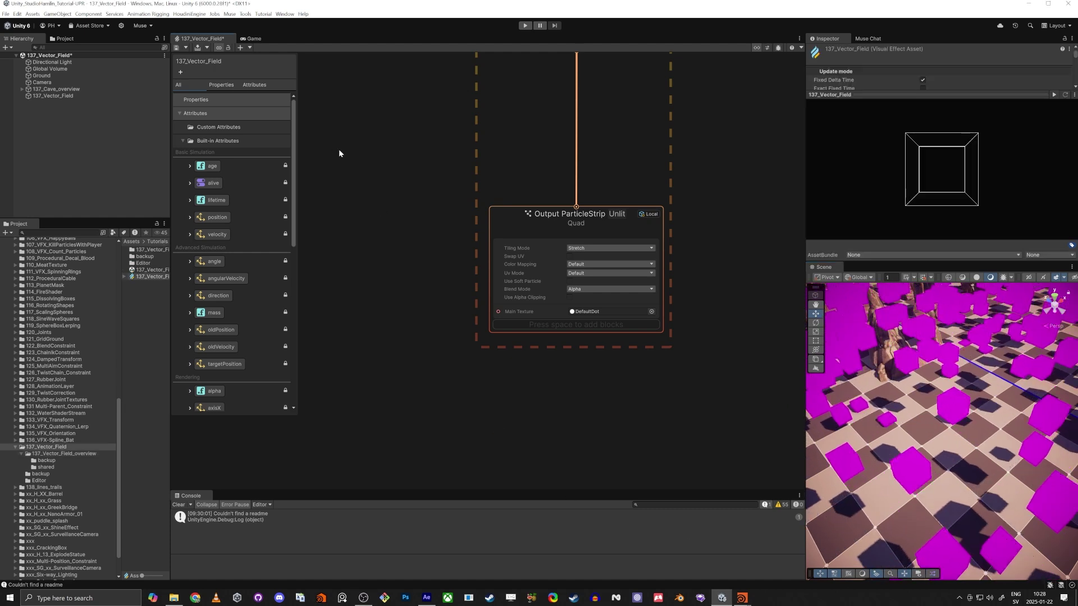
pyautogui.moveTo(383, 61); pyautogui.dragTo(457, 388, button='middle')
pyautogui.scroll(-3, 474, 301)
pyautogui.moveTo(500, 251); pyautogui.dragTo(495, 299, button='middle')
pyautogui.scroll(5, 556, 247)
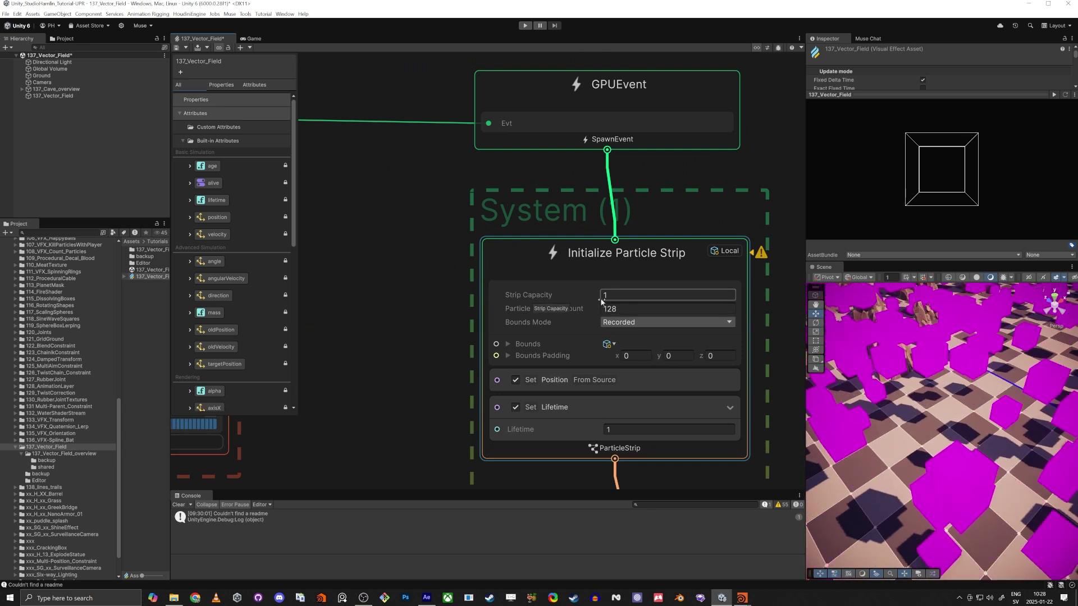
# - Check the Constant Spawn Rate value in the Spawn System
pyautogui.scroll(-5, 516, 312)
pyautogui.moveTo(430, 287); pyautogui.dragTo(576, 422, button='middle')
pyautogui.moveTo(575, 268); pyautogui.dragTo(567, 481, button='middle')
pyautogui.moveTo(588, 228); pyautogui.dragTo(610, 415, button='middle')
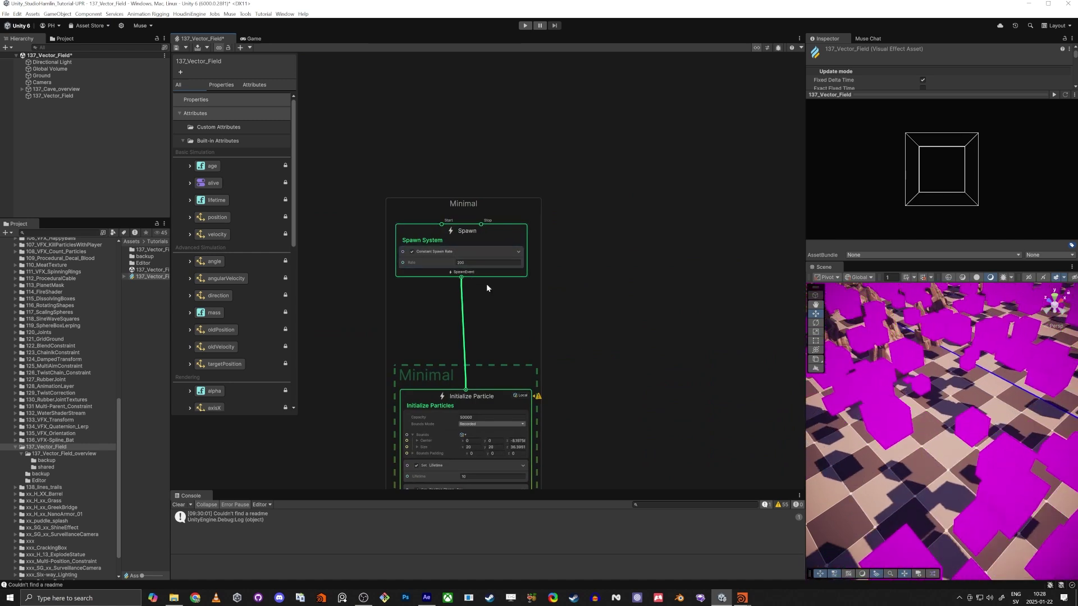
pyautogui.moveTo(571, 375); pyautogui.dragTo(664, 283, button='middle')
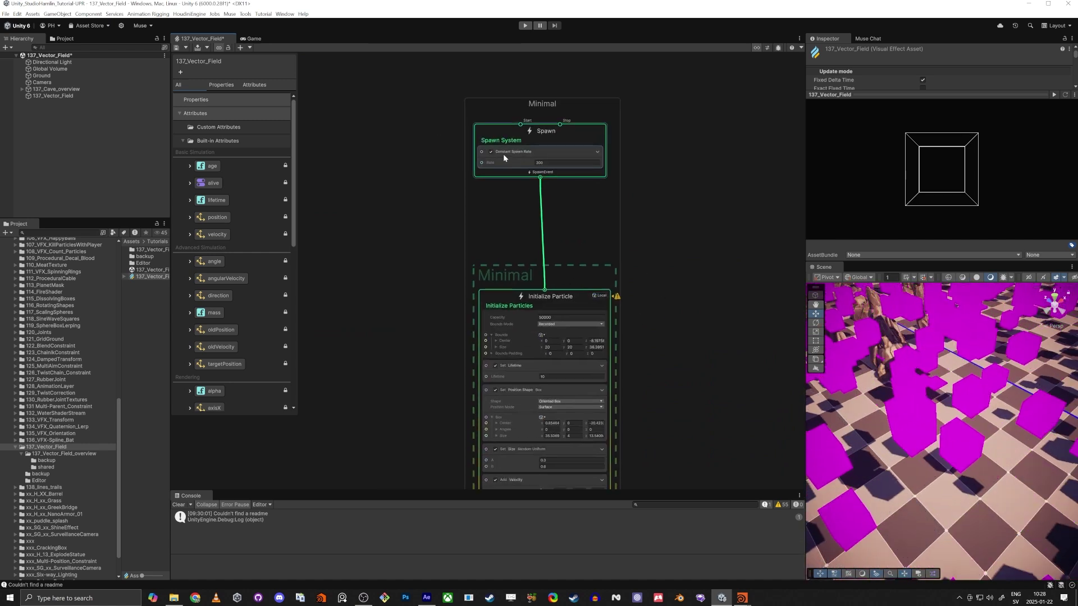
pyautogui.scroll(4, 502, 154)
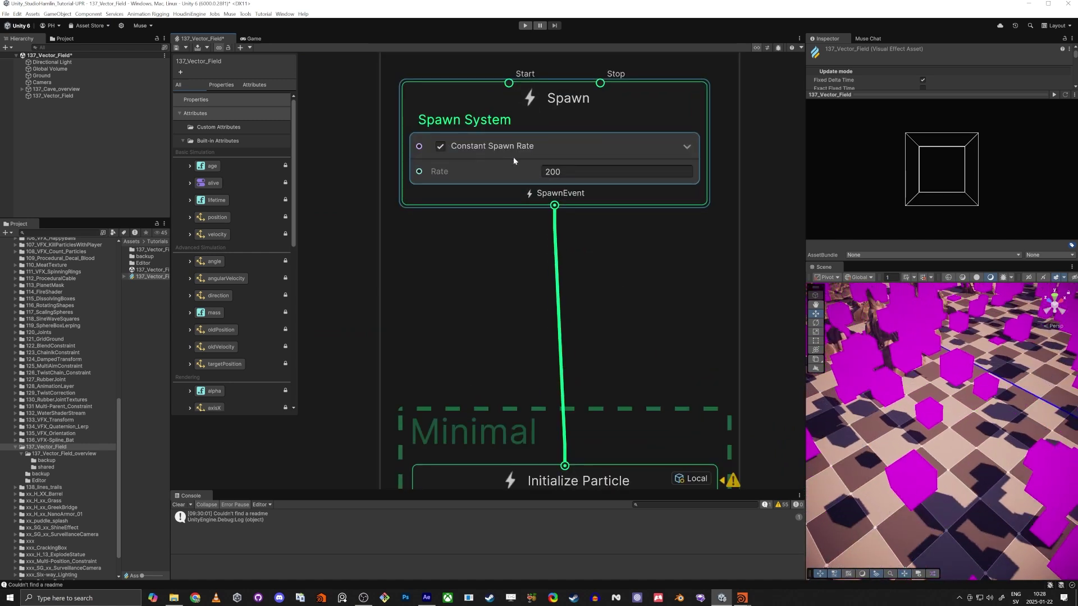
pyautogui.moveTo(562, 172); pyautogui.dragTo(550, 171)
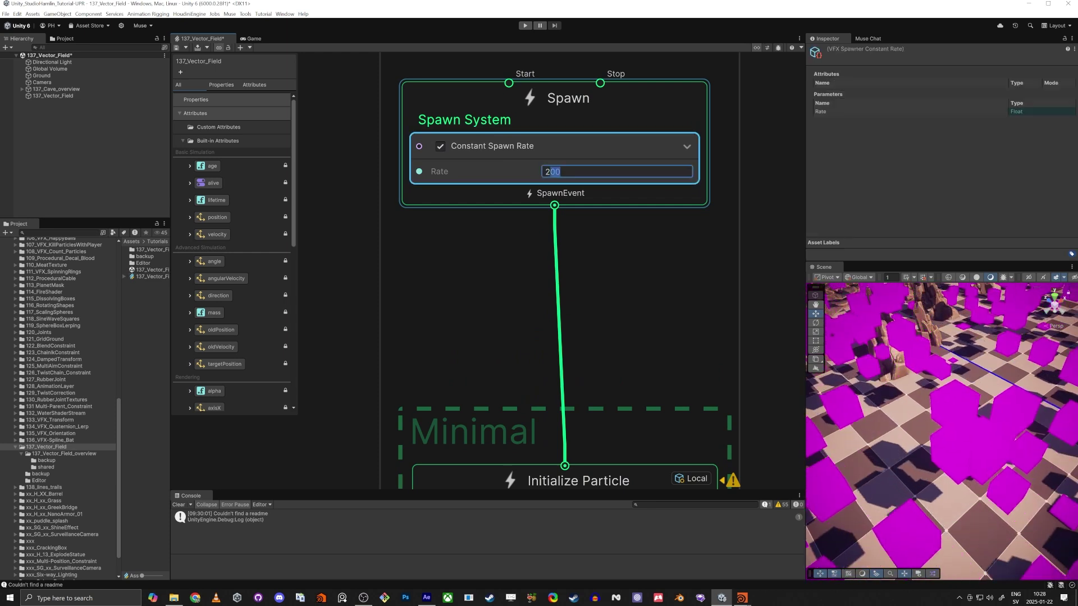
# - Set the Strip Capacity of the Initialize Particle Strip context to 500000
pyautogui.scroll(-5, 537, 175)
pyautogui.moveTo(671, 297); pyautogui.dragTo(564, 98, button='middle')
pyautogui.moveTo(671, 323); pyautogui.dragTo(619, 186, button='middle')
pyautogui.scroll(-2, 620, 185)
pyautogui.scroll(1, 576, 419)
pyautogui.scroll(-1, 580, 388)
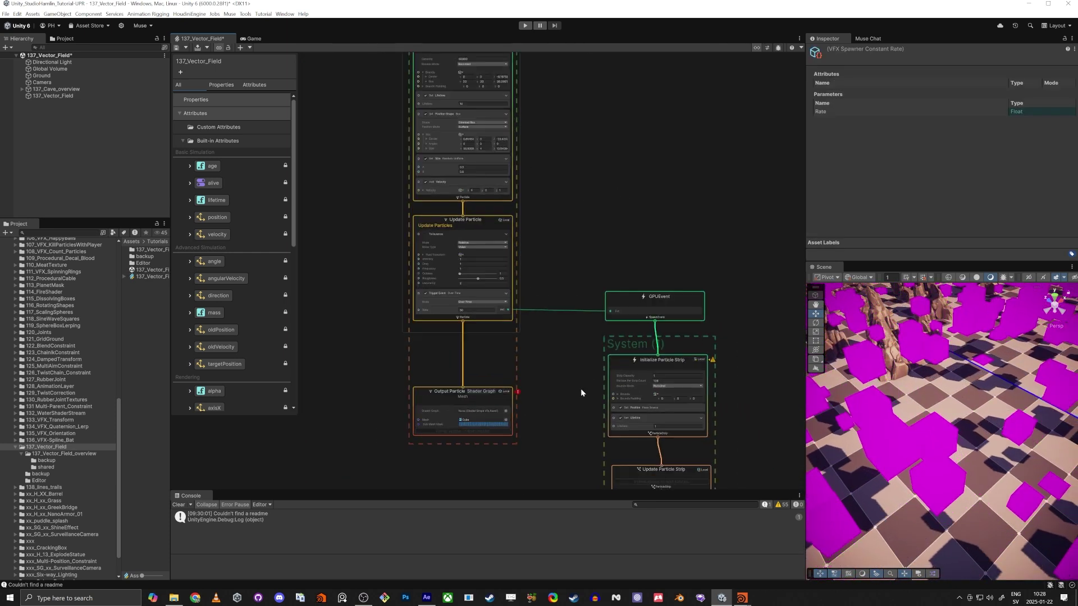
pyautogui.scroll(6, 580, 386)
pyautogui.moveTo(578, 387); pyautogui.dragTo(452, 294, button='middle')
pyautogui.click(583, 269)
pyautogui.click(558, 267)
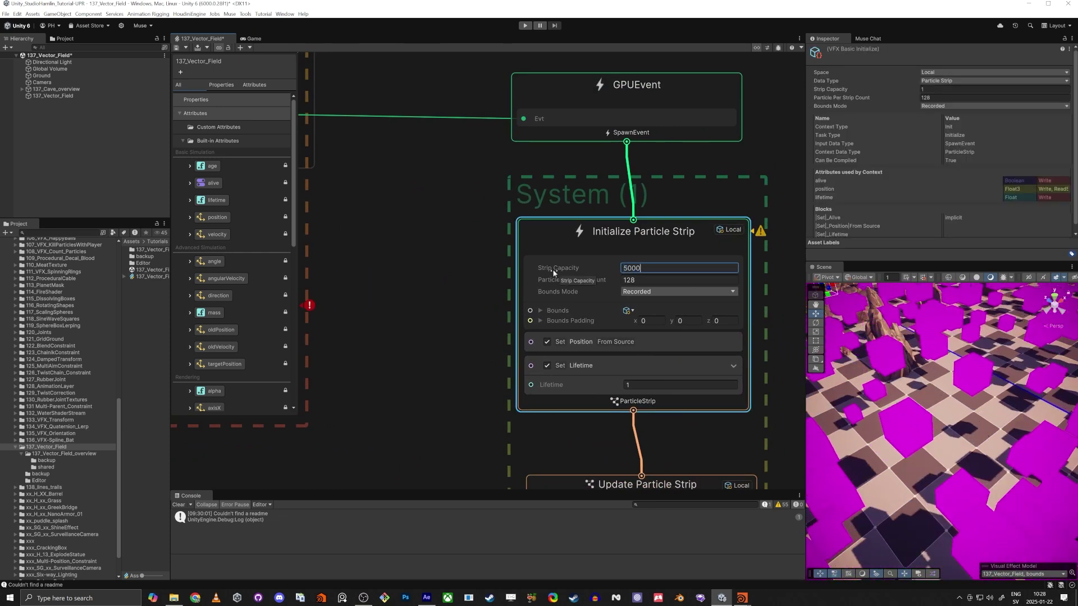
pyautogui.write('500000')
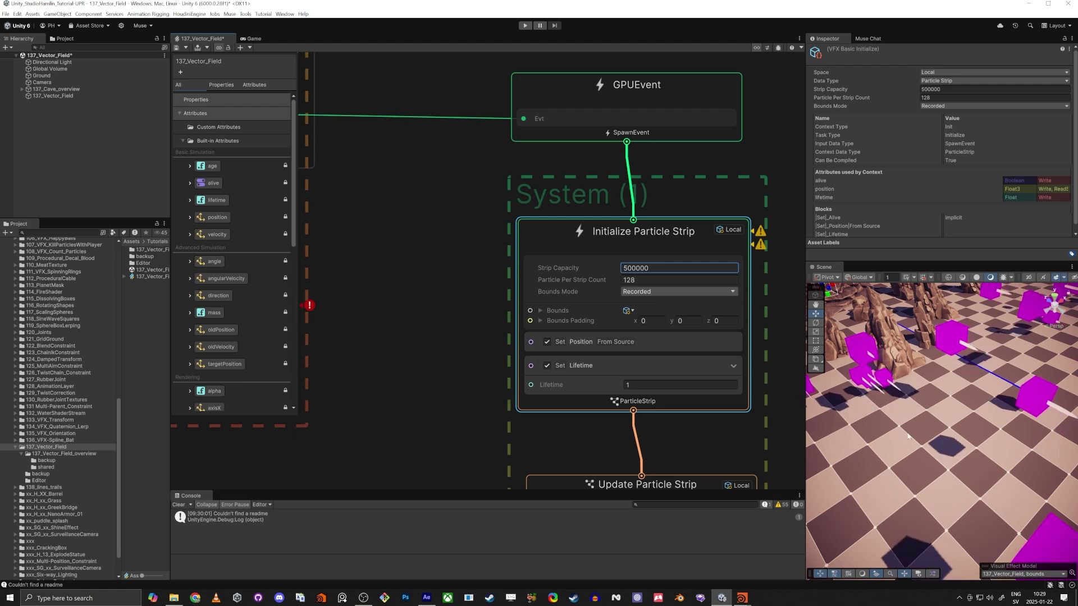
# - Move the Output ParticleStrip context closer beneath the Update Particle Strip context
pyautogui.moveTo(908, 436); pyautogui.dragTo(870, 359, button='right')
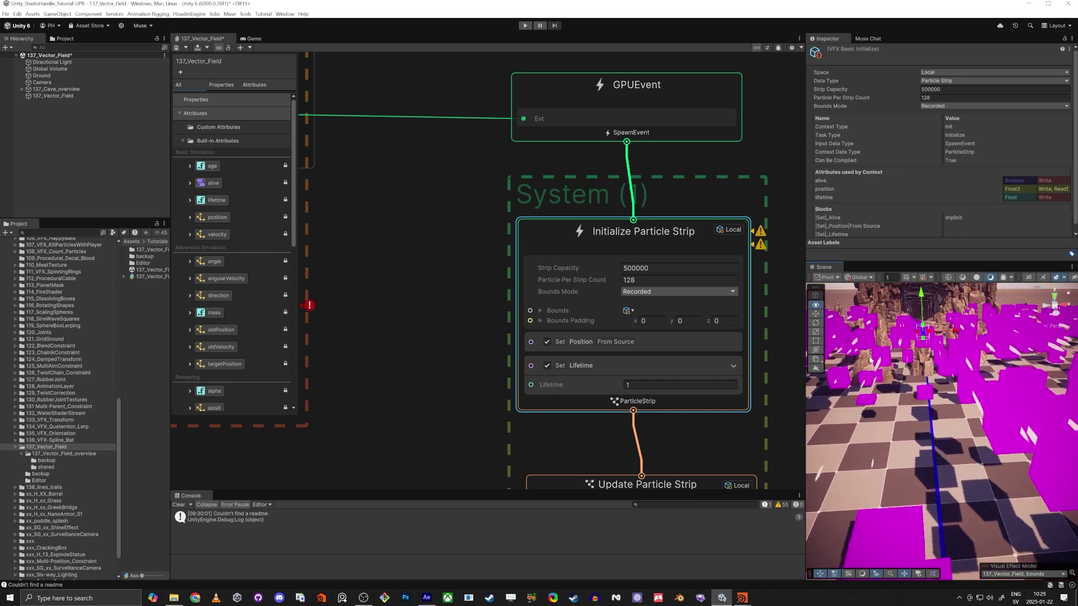
pyautogui.scroll(-2, 427, 427)
pyautogui.moveTo(437, 476); pyautogui.dragTo(443, 349, button='middle')
pyautogui.scroll(-1, 442, 352)
pyautogui.moveTo(445, 417); pyautogui.dragTo(472, 238, button='middle')
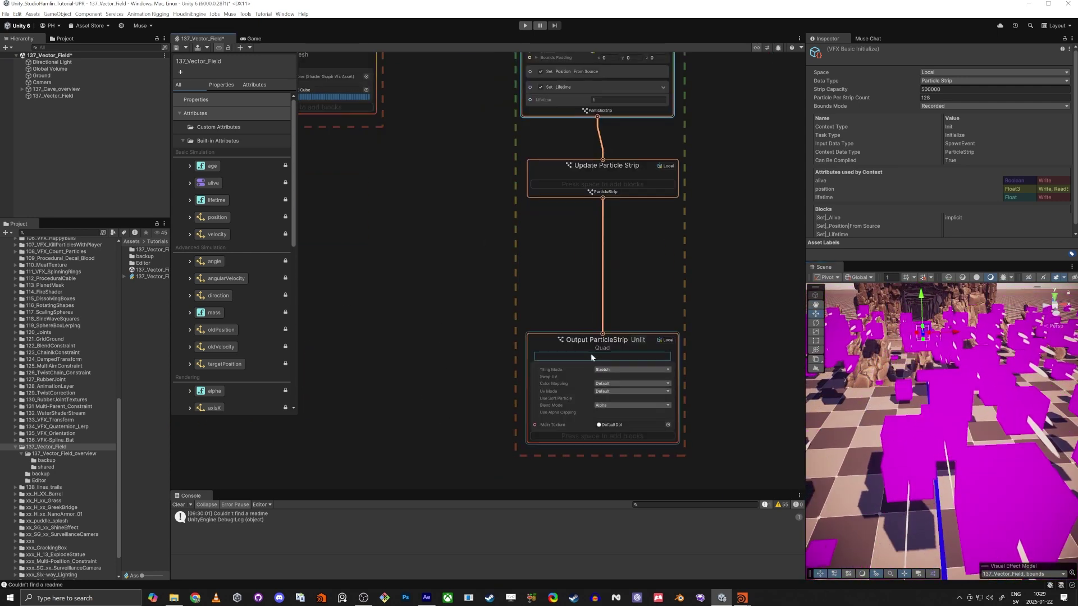
pyautogui.moveTo(591, 357); pyautogui.dragTo(587, 285)
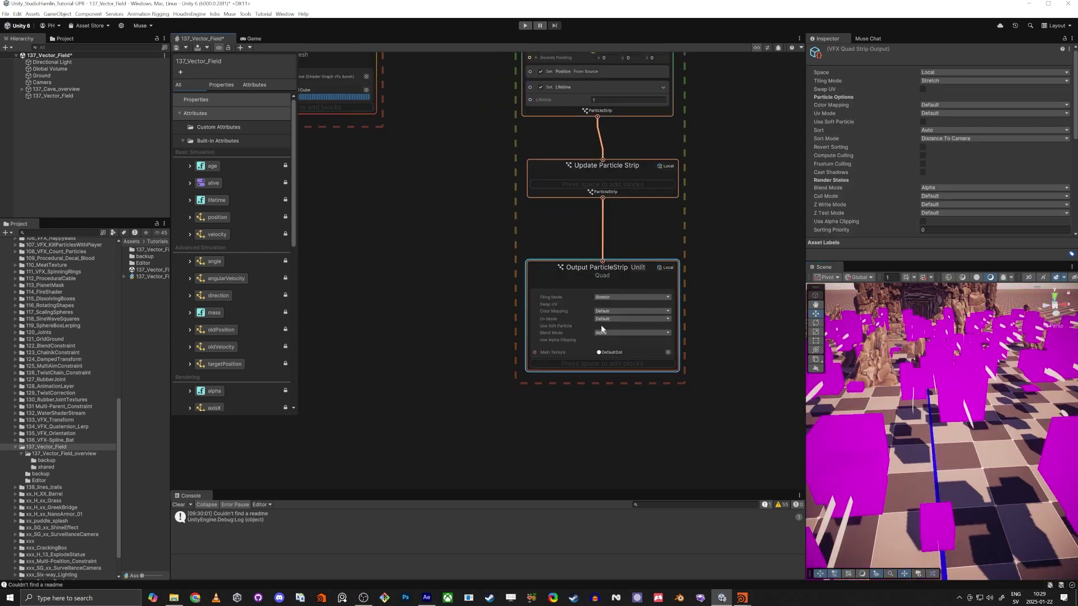
# - Try adding an Orient block in Along Velocity mode to the Output ParticleStrip context
pyautogui.press('space')
pyautogui.write('or')
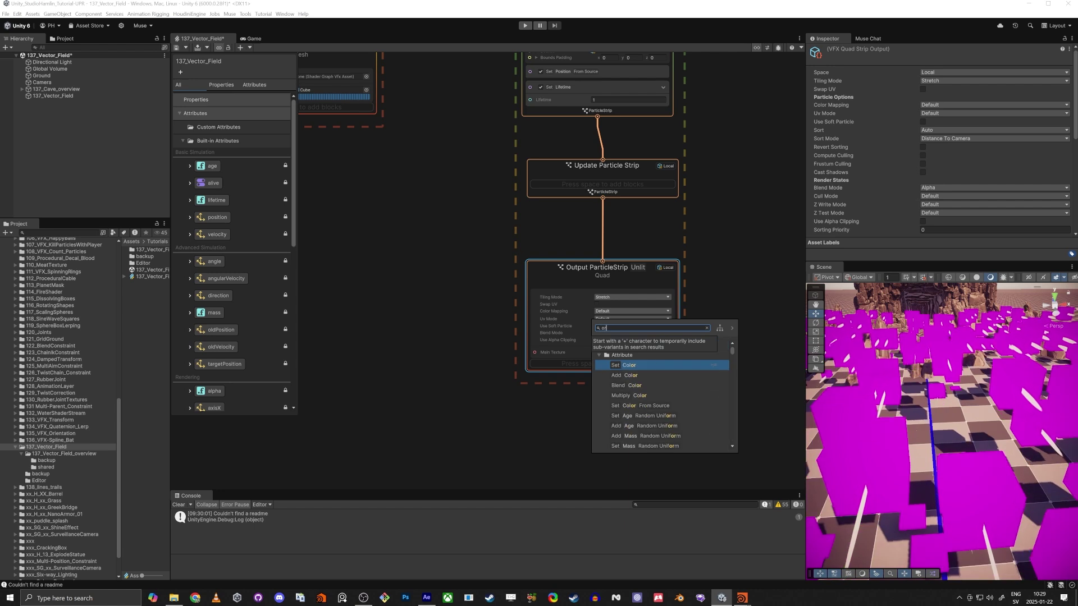
pyautogui.write('ient')
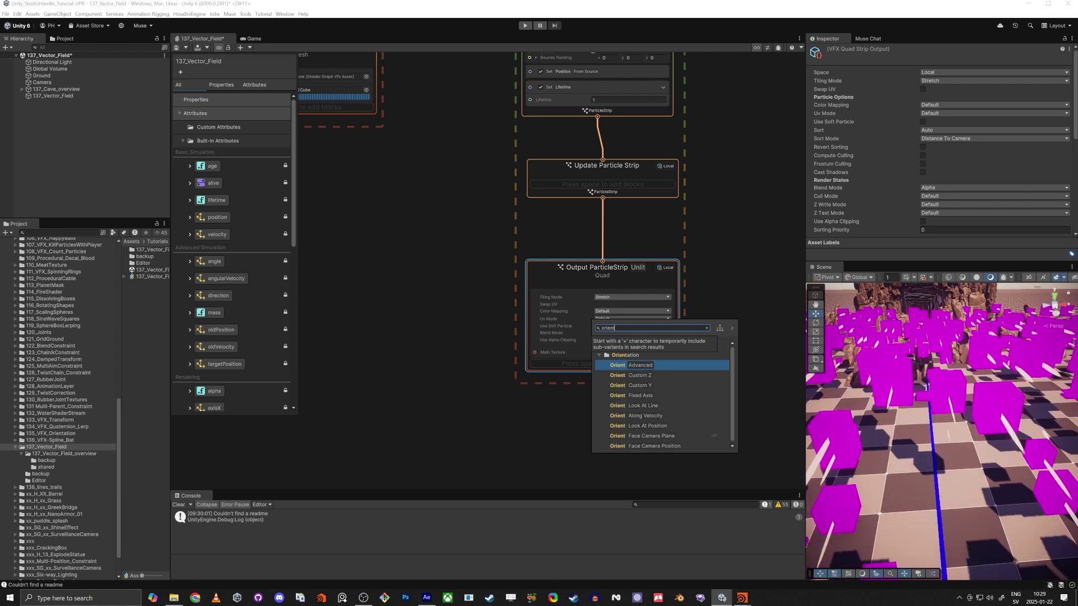
pyautogui.press('Return')
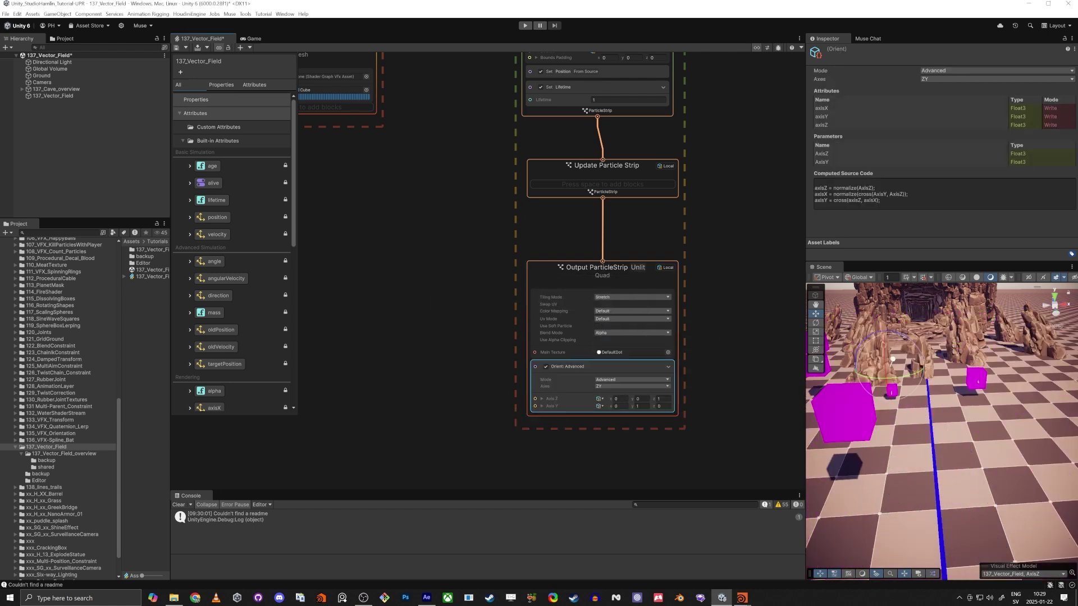
pyautogui.click(610, 381)
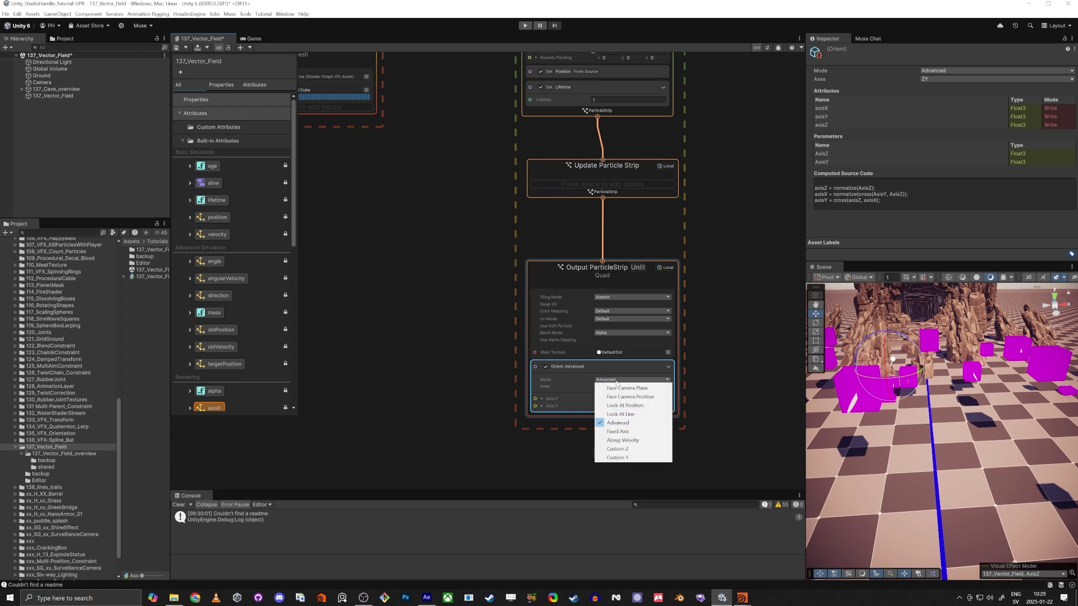
pyautogui.click(628, 440)
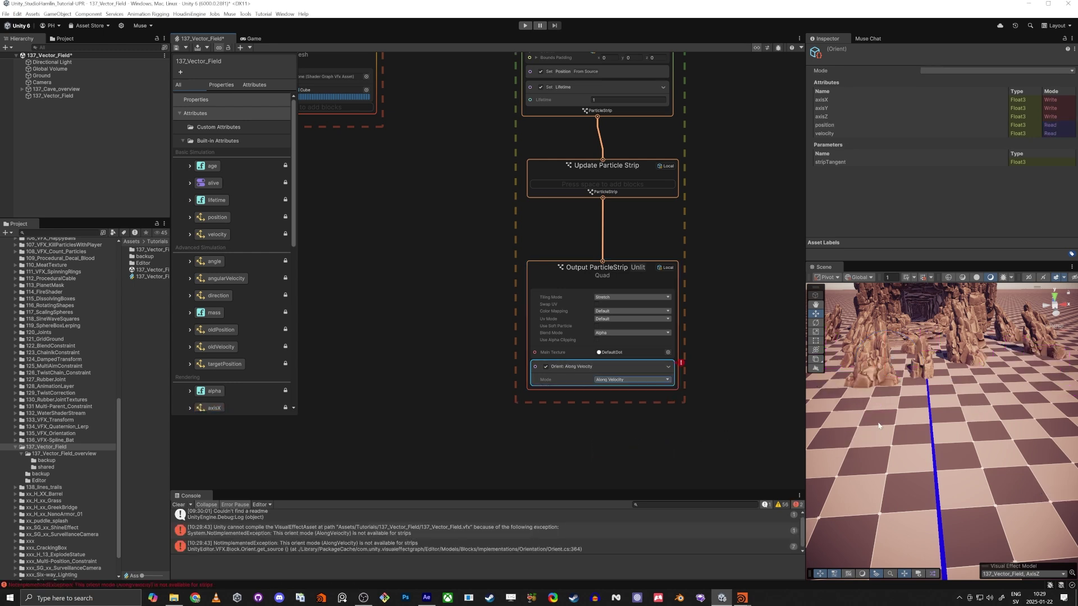
# - Try the Face Camera Plane mode on the Orient block and delete that block
pyautogui.keyDown('alt'); pyautogui.moveTo(907, 397); pyautogui.dragTo(925, 424); pyautogui.keyUp('alt')
pyautogui.moveTo(924, 424); pyautogui.dragTo(956, 459, button='right')
pyautogui.scroll(5, 618, 376)
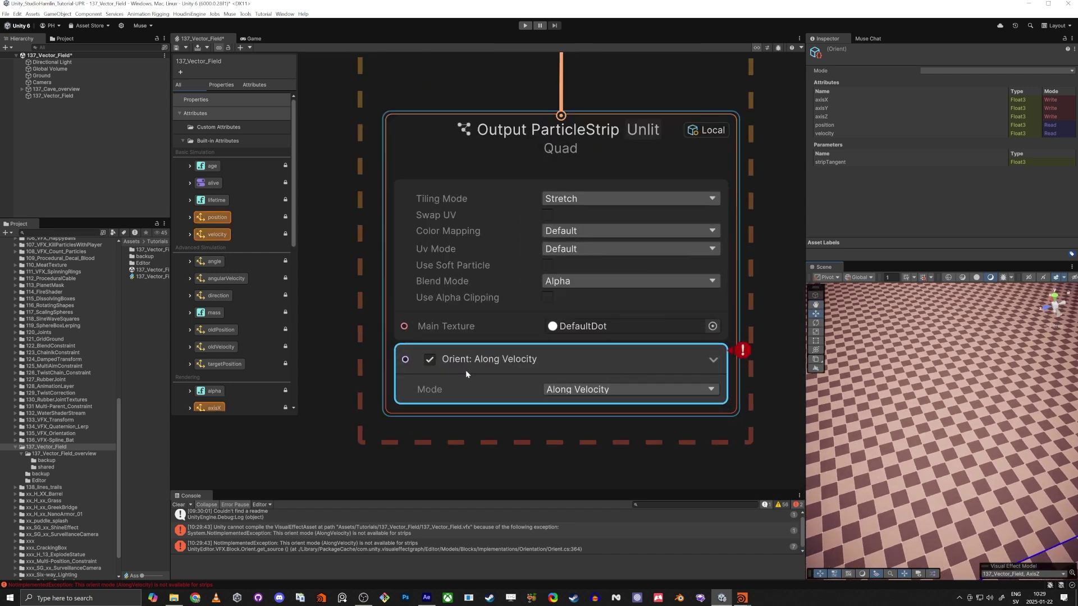
pyautogui.scroll(-3, 503, 373)
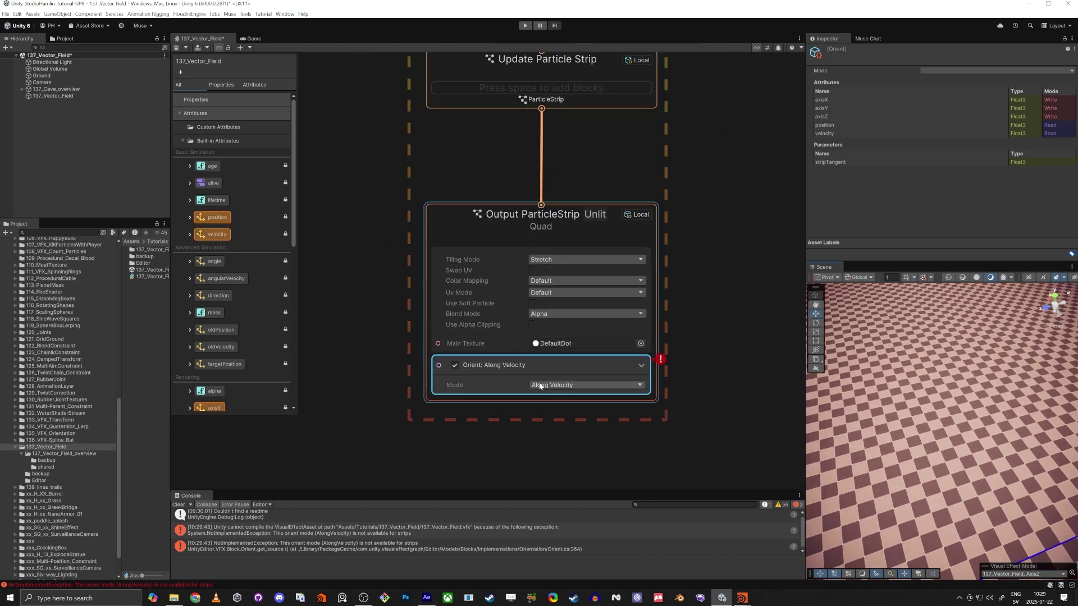
pyautogui.scroll(4, 522, 368)
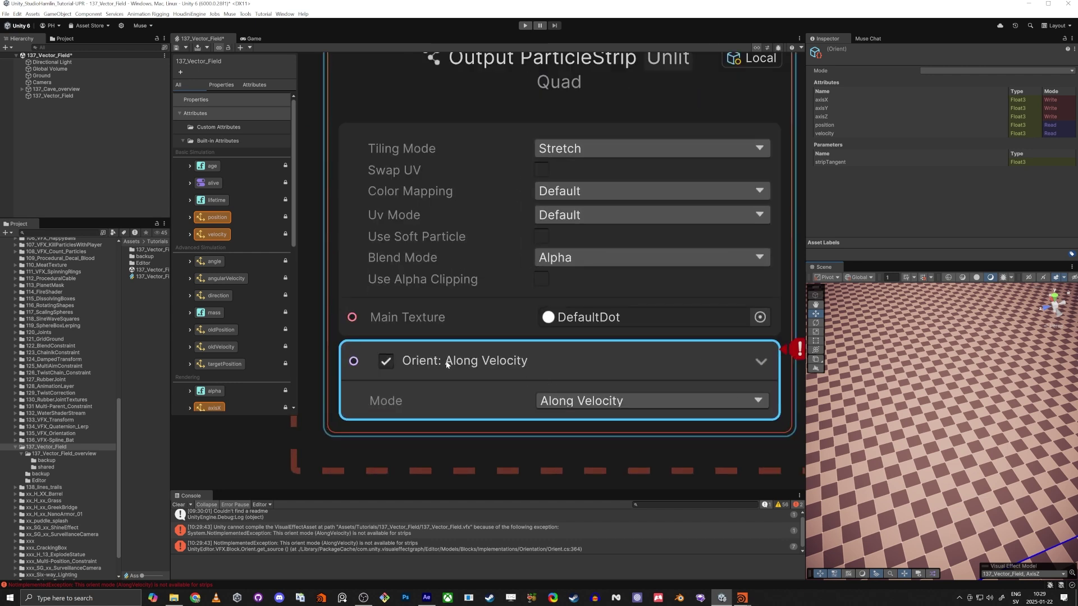
pyautogui.scroll(-2, 779, 358)
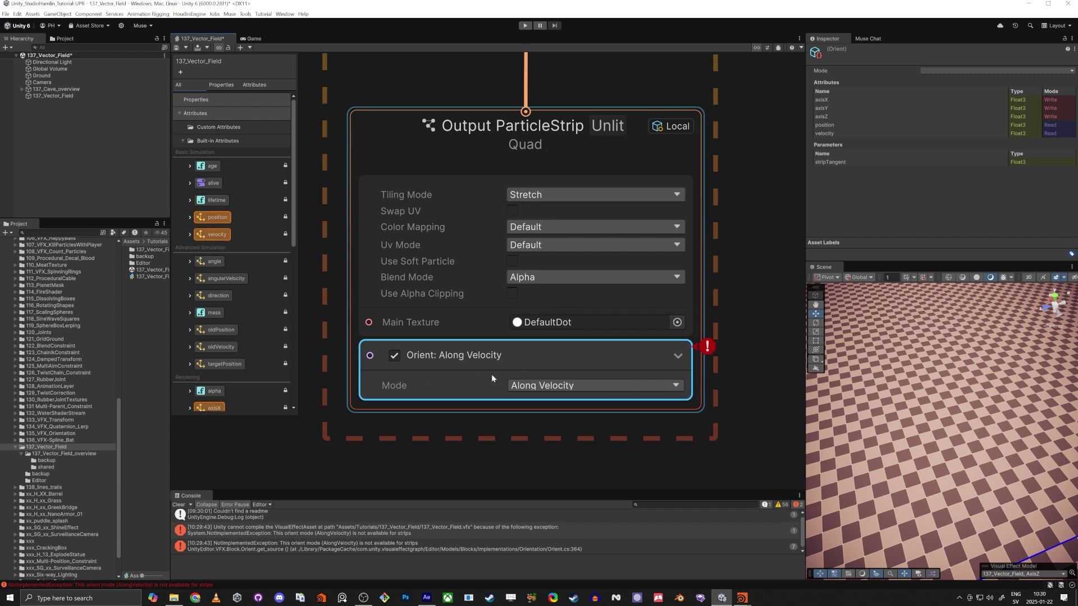
pyautogui.click(522, 387)
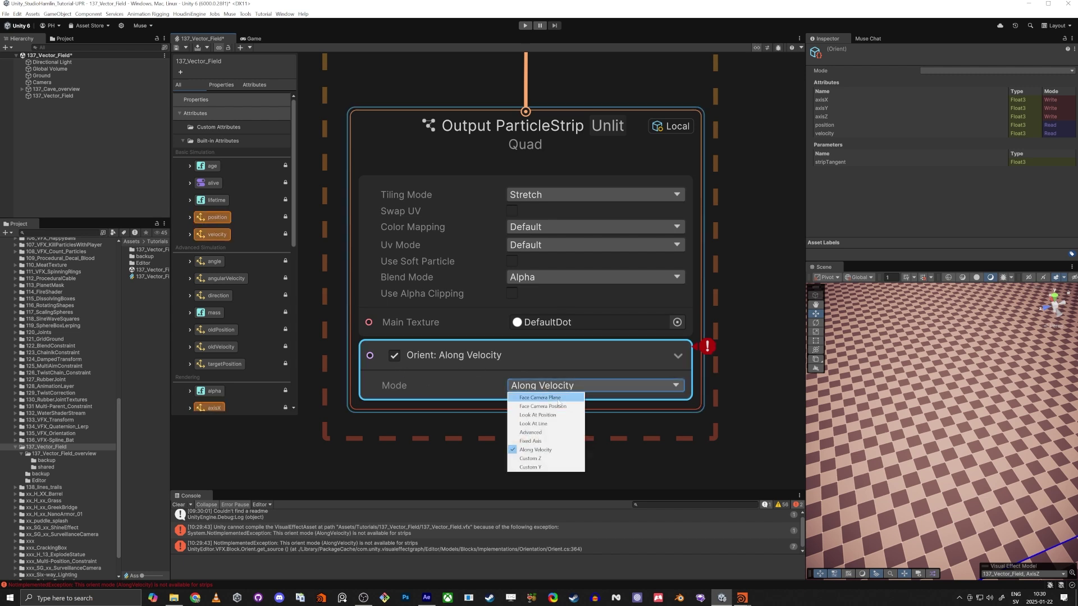
pyautogui.click(540, 398)
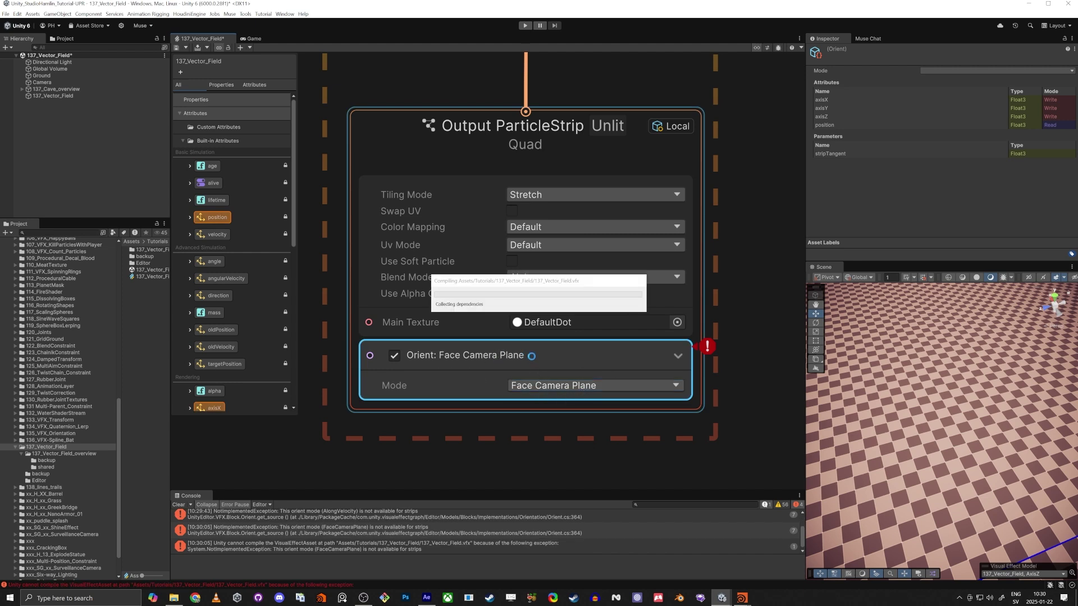
pyautogui.press('Delete')
# - Add an Orient: Face Camera Position block to the Output ParticleStrip context and check the strips in the scene
pyautogui.click(374, 123)
pyautogui.press('space')
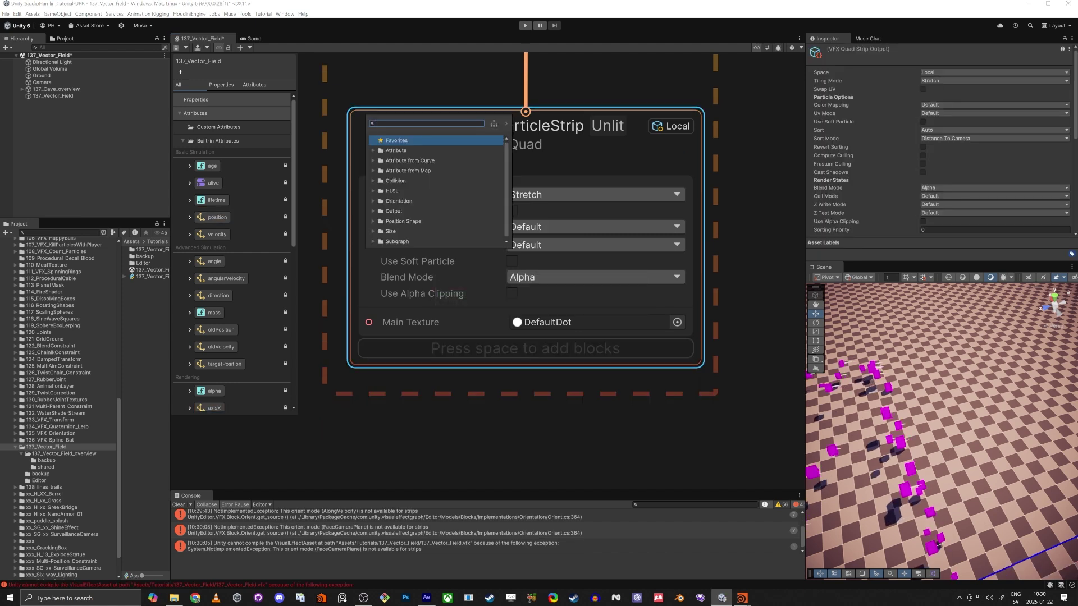
pyautogui.write('or')
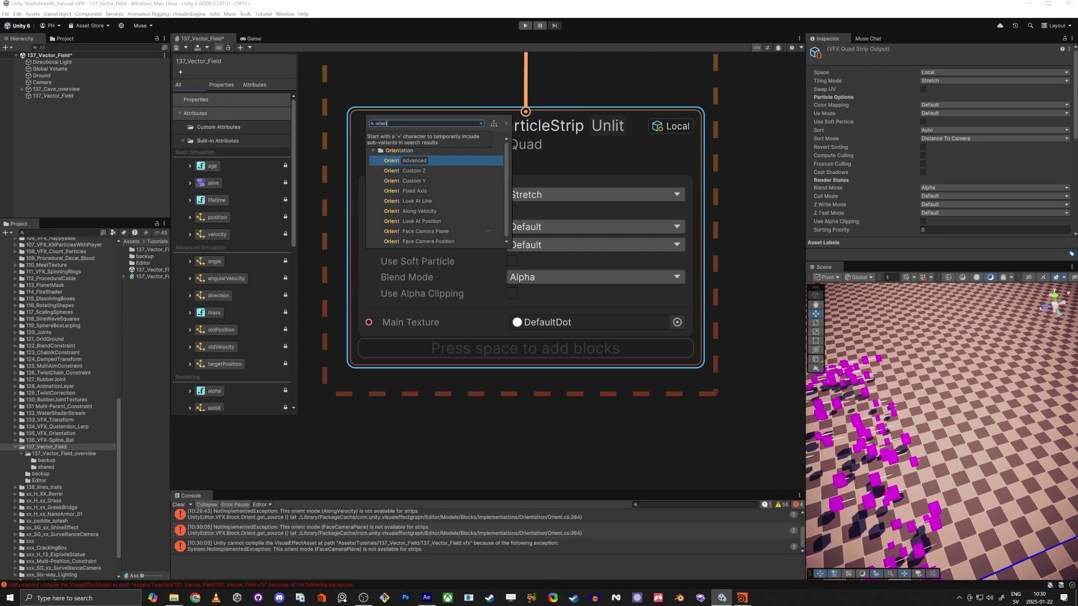
pyautogui.write('ien')
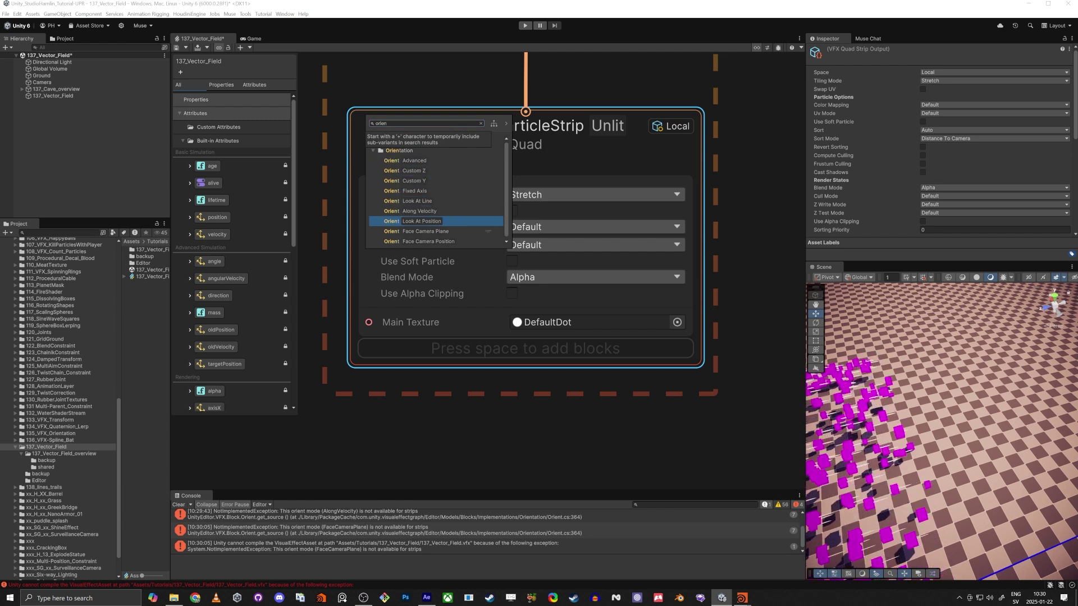
pyautogui.press('Return')
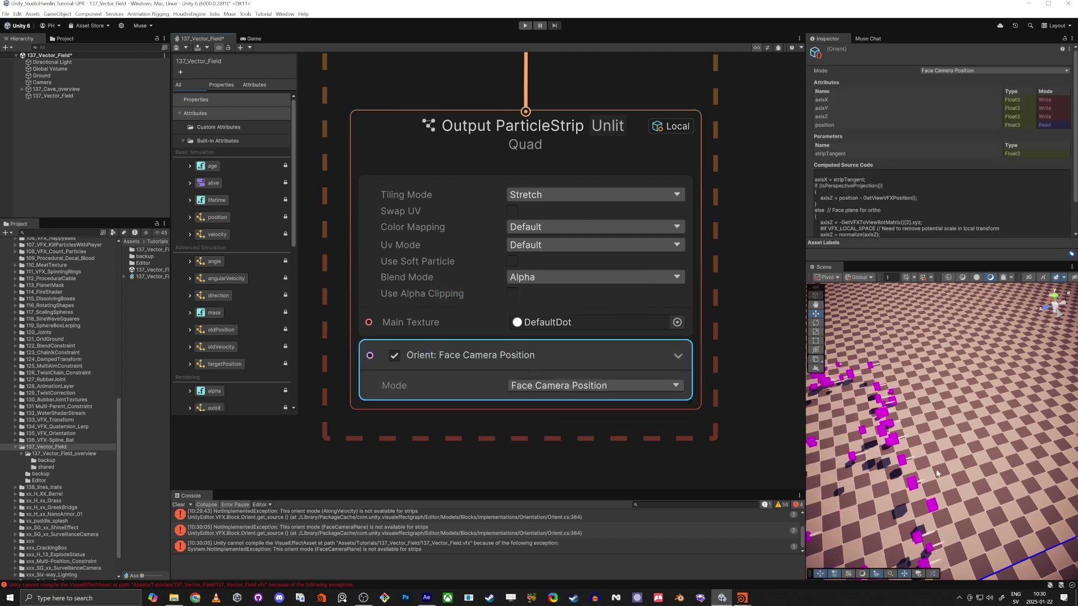
pyautogui.moveTo(936, 473); pyautogui.dragTo(862, 408, button='right')
pyautogui.press('w')
pyautogui.keyDown('alt'); pyautogui.moveTo(851, 467); pyautogui.dragTo(624, 474); pyautogui.keyUp('alt')
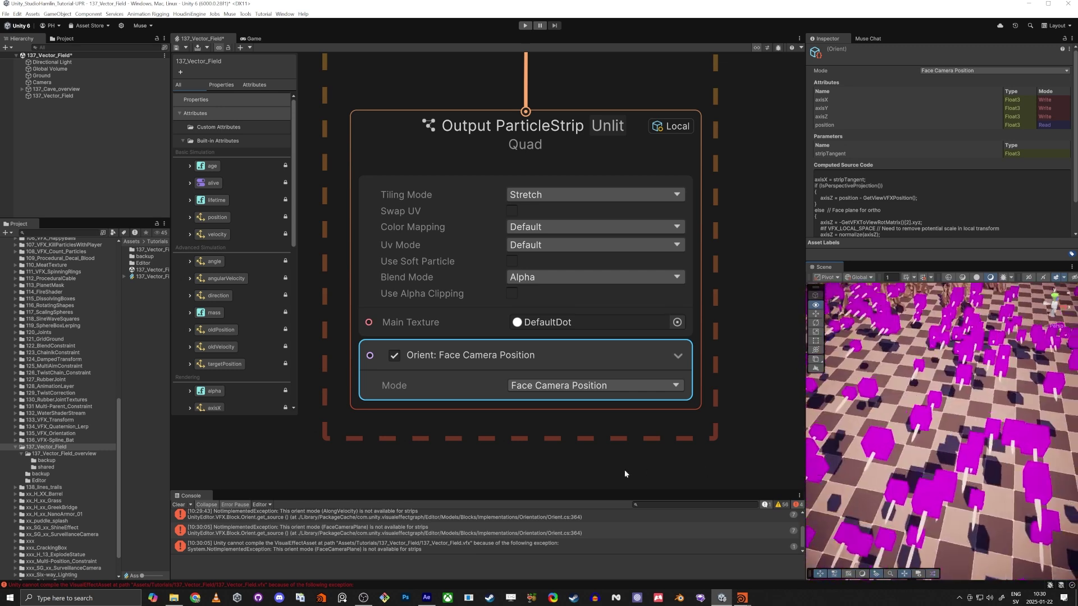
pyautogui.moveTo(899, 434); pyautogui.dragTo(921, 438, button='right')
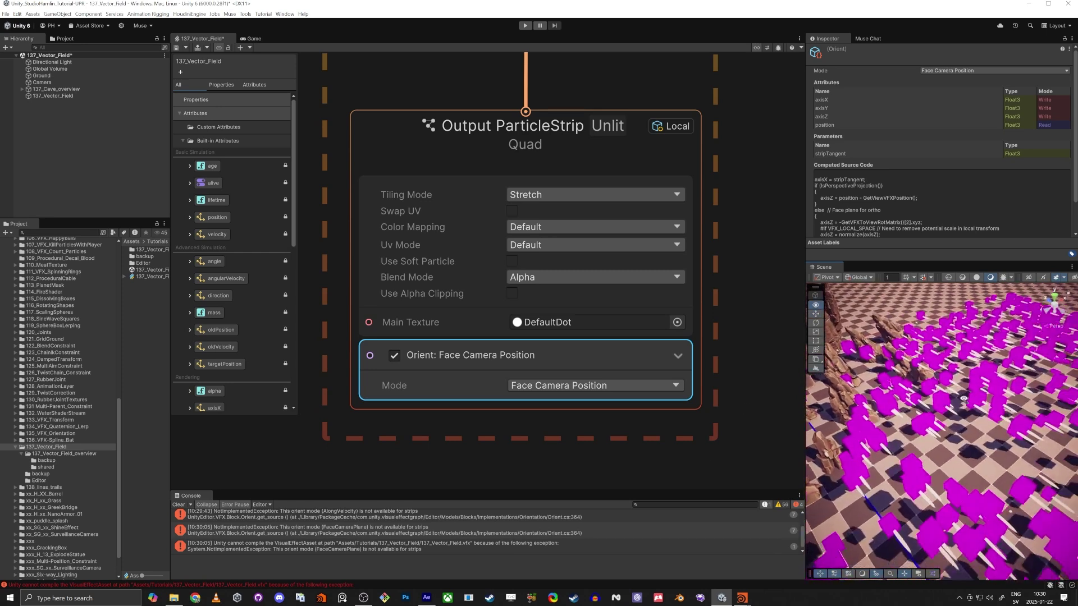
# - Create an exposed color property in the graph's blackboard and name it Color
pyautogui.scroll(-4, 618, 438)
pyautogui.scroll(-5, 503, 376)
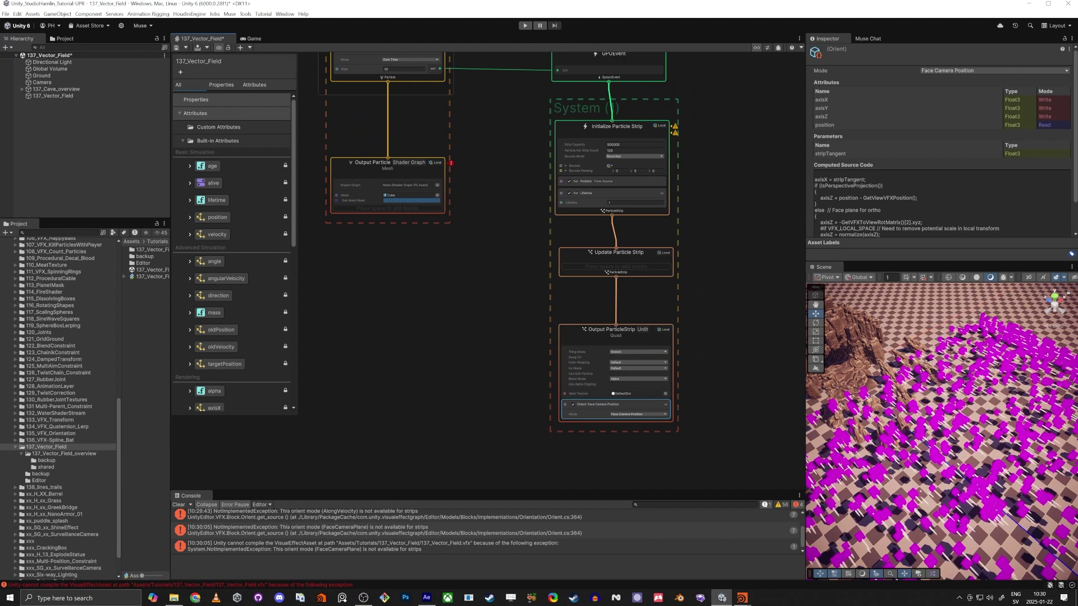
pyautogui.click(467, 350)
pyautogui.moveTo(447, 364); pyautogui.dragTo(466, 376, button='middle')
pyautogui.click(221, 85)
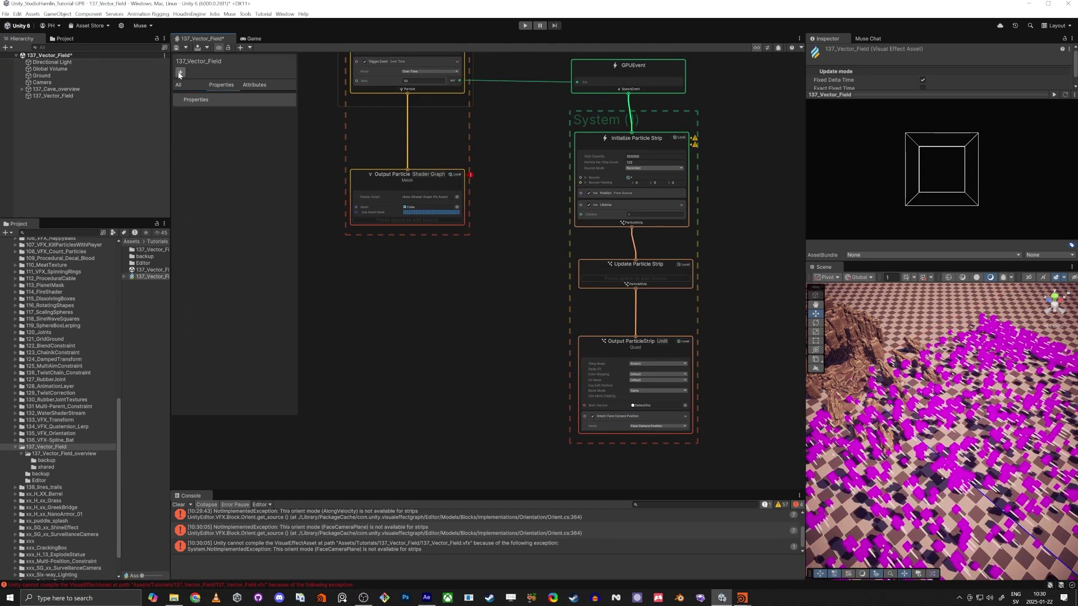
pyautogui.click(180, 72)
pyautogui.click(214, 167)
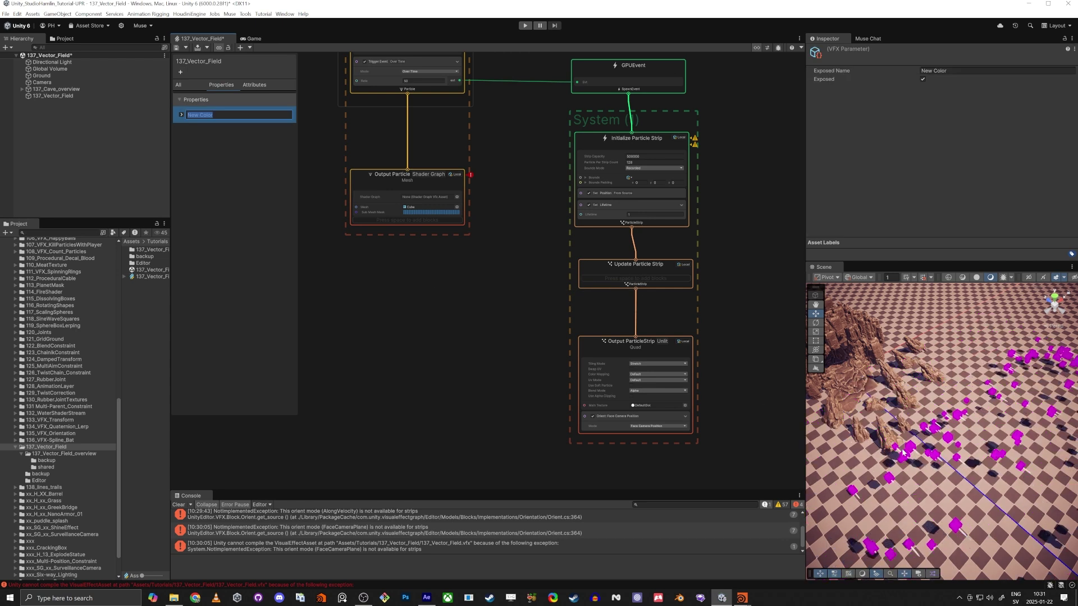
pyautogui.press('w')
pyautogui.moveTo(903, 452); pyautogui.dragTo(810, 432, button='right')
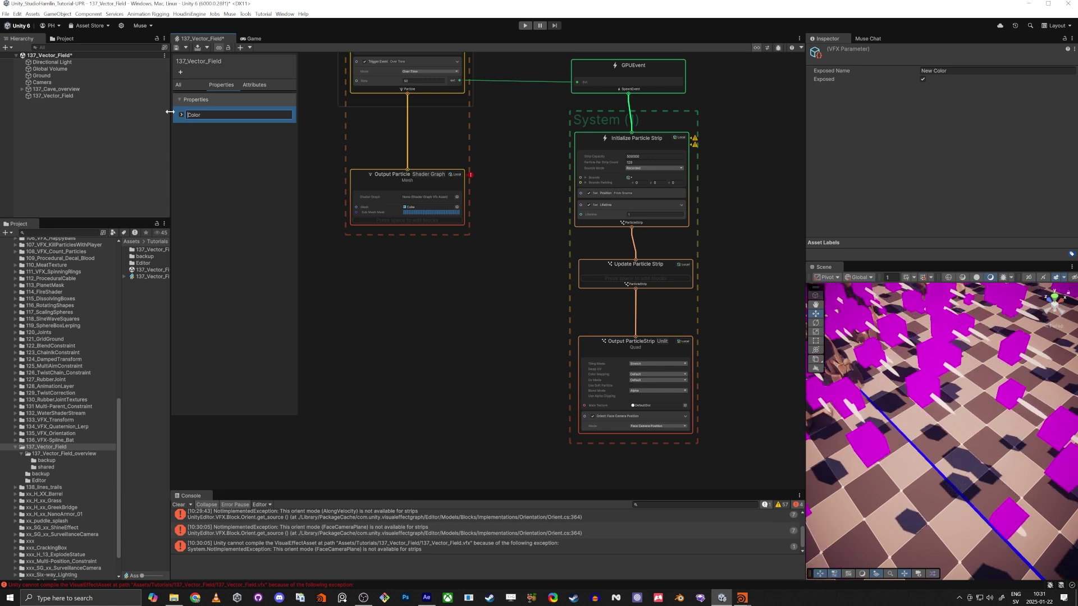
pyautogui.press('Return')
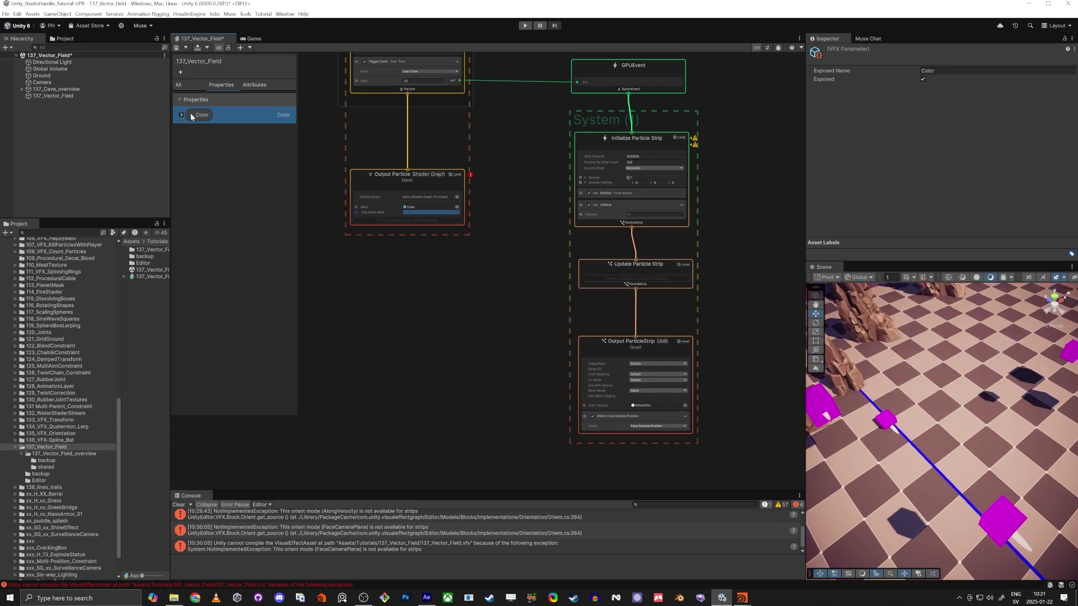
# - Place the Color property as a node in the graph beside the Output ParticleStrip context
pyautogui.moveTo(444, 365); pyautogui.dragTo(508, 409)
pyautogui.scroll(5, 568, 472)
pyautogui.moveTo(553, 461); pyautogui.dragTo(476, 367, button='middle')
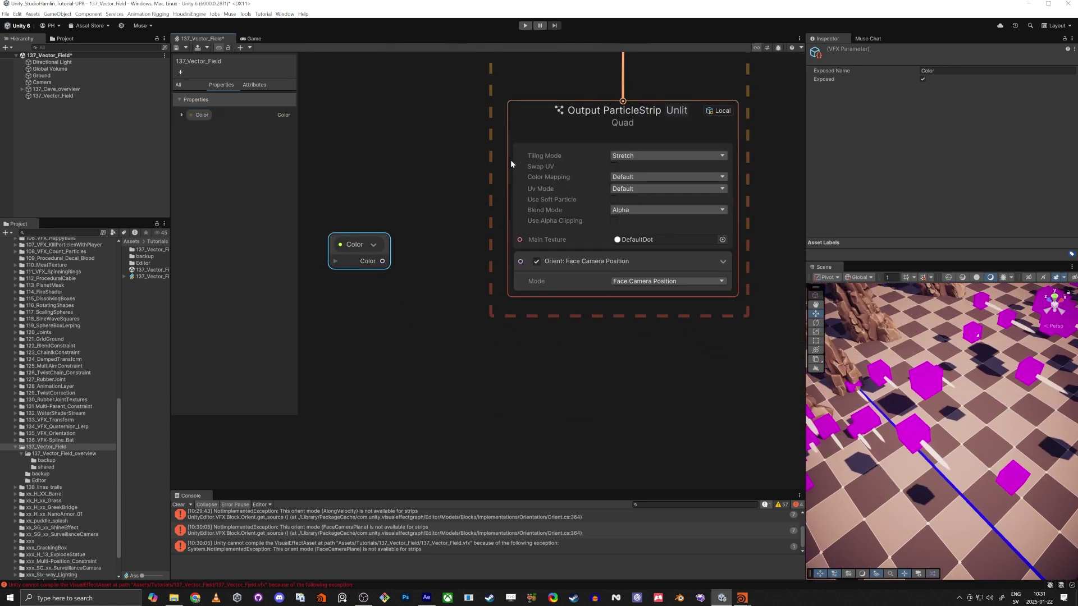
# - Add a Set Color block to the Output ParticleStrip context and connect its input to the Color property node
pyautogui.click(531, 115)
pyautogui.press('space')
pyautogui.write('set co')
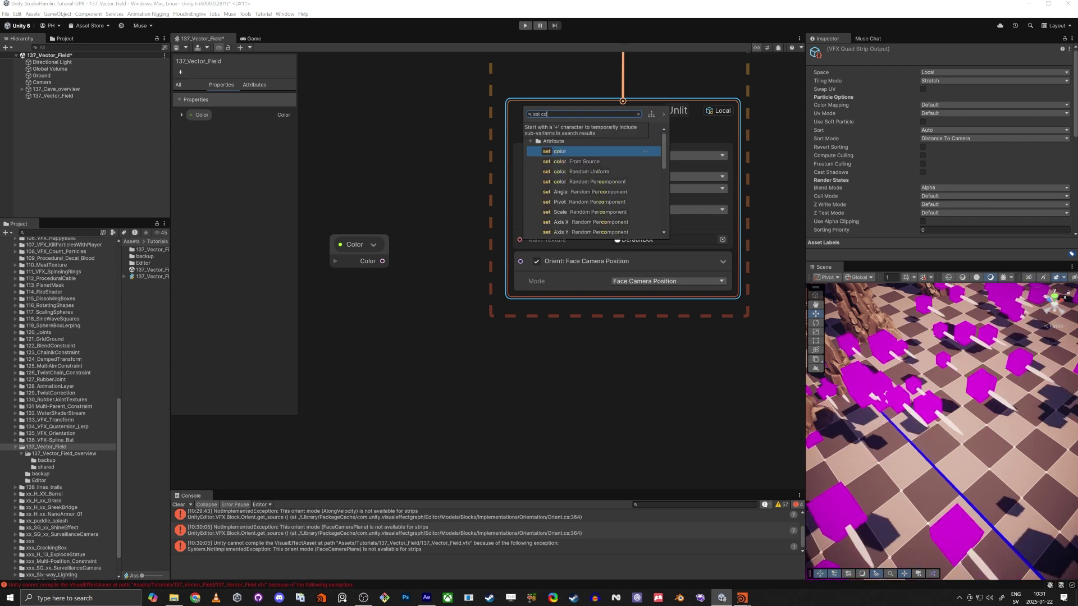
pyautogui.press('Return')
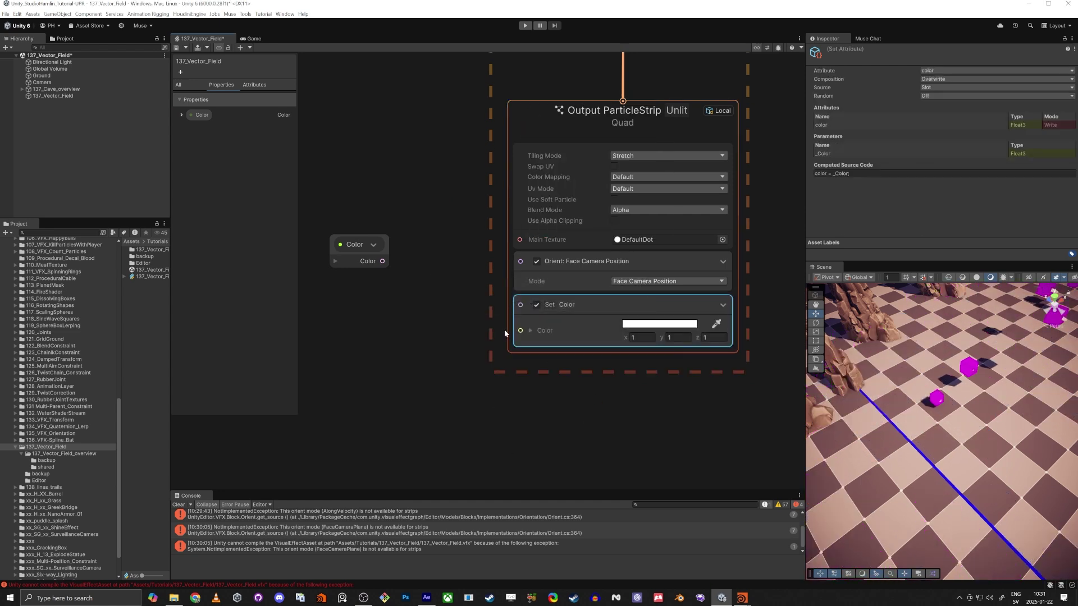
pyautogui.moveTo(520, 330); pyautogui.dragTo(382, 261)
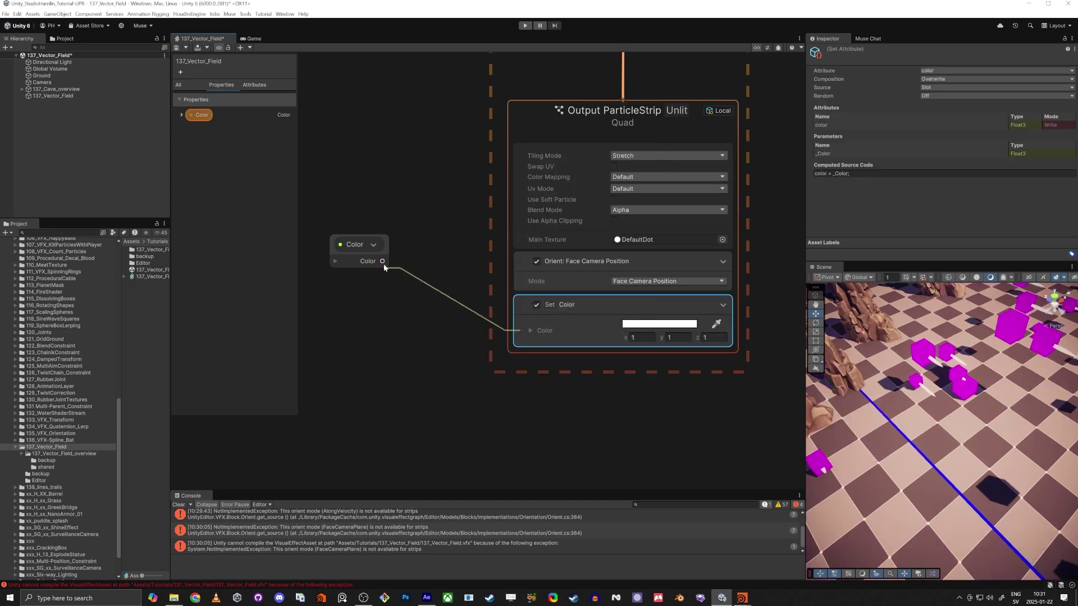
# - Set the Color property's value to a bright light blue, RGB 0, 153, 255
pyautogui.click(180, 115)
pyautogui.click(247, 139)
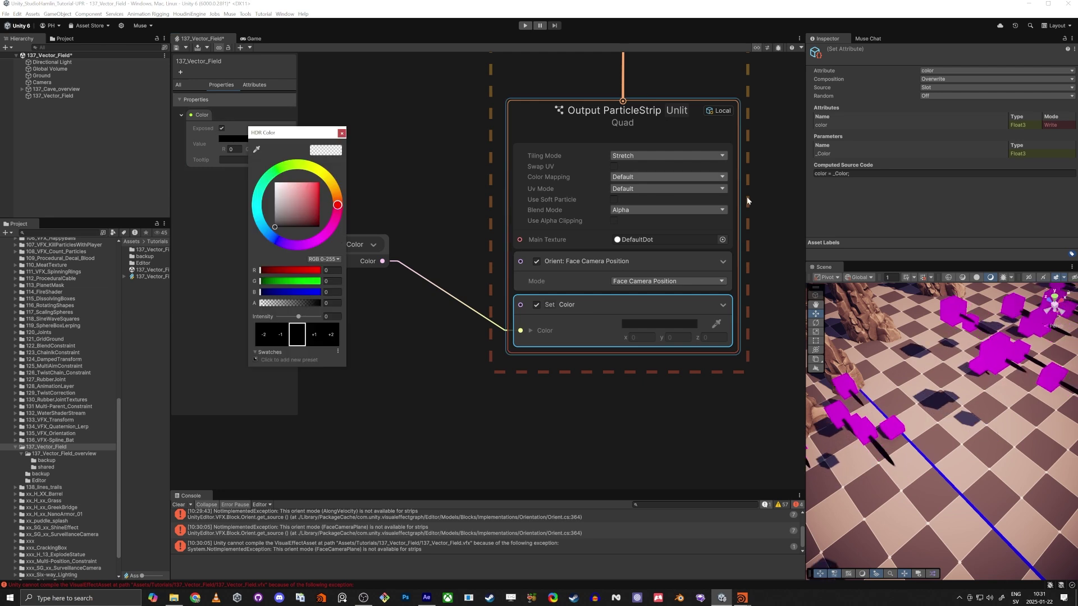
pyautogui.moveTo(275, 225); pyautogui.dragTo(334, 181)
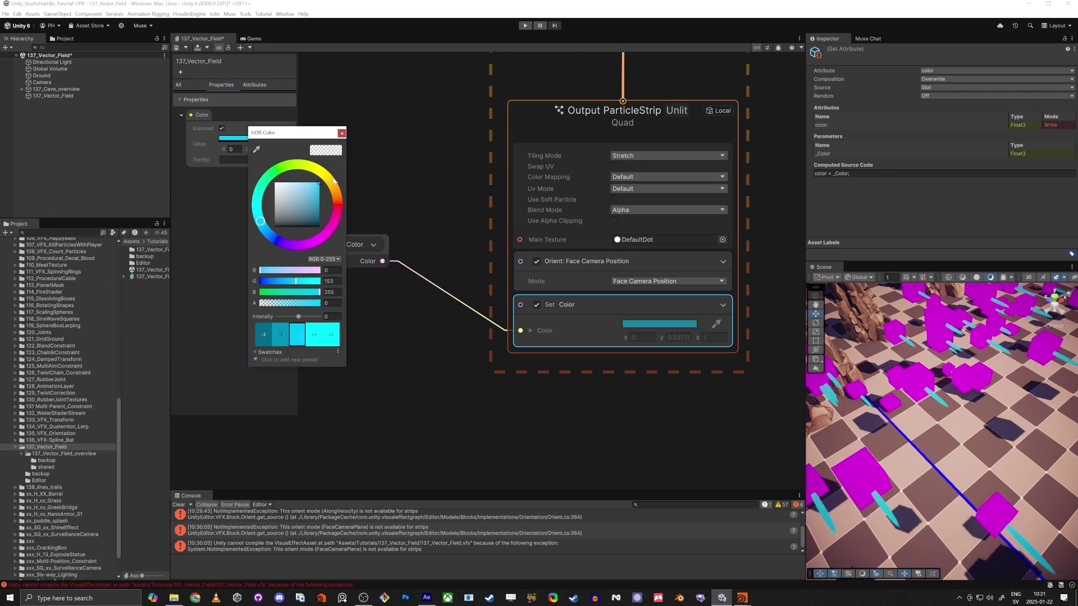
pyautogui.click(341, 134)
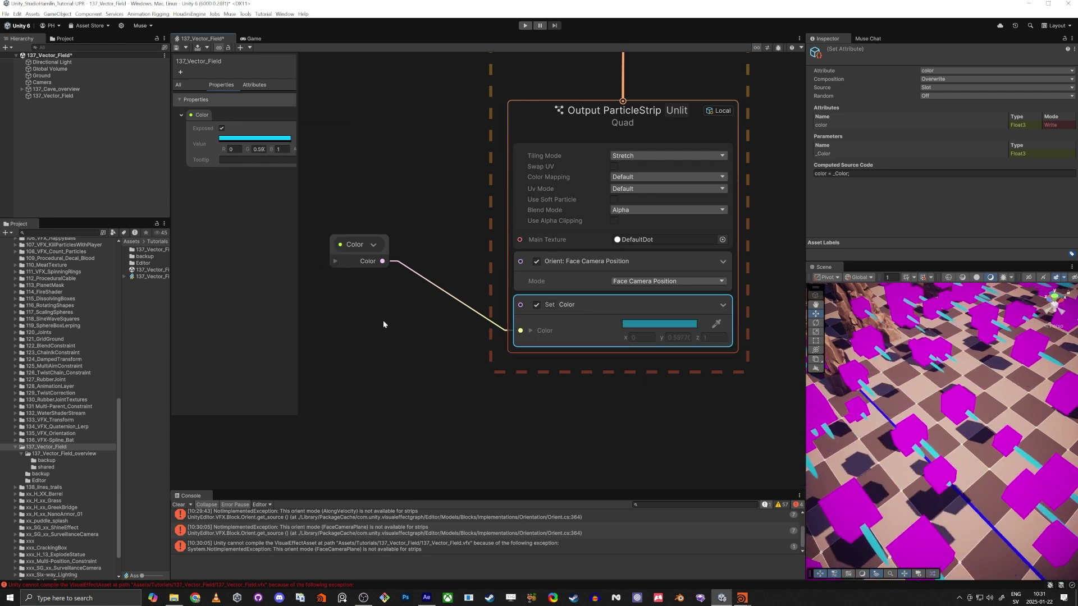
# - Add a Set Alpha Over Life block to the Output ParticleStrip context and check the fading trails in the scene
pyautogui.click(527, 110)
pyautogui.press('space')
pyautogui.write('set al')
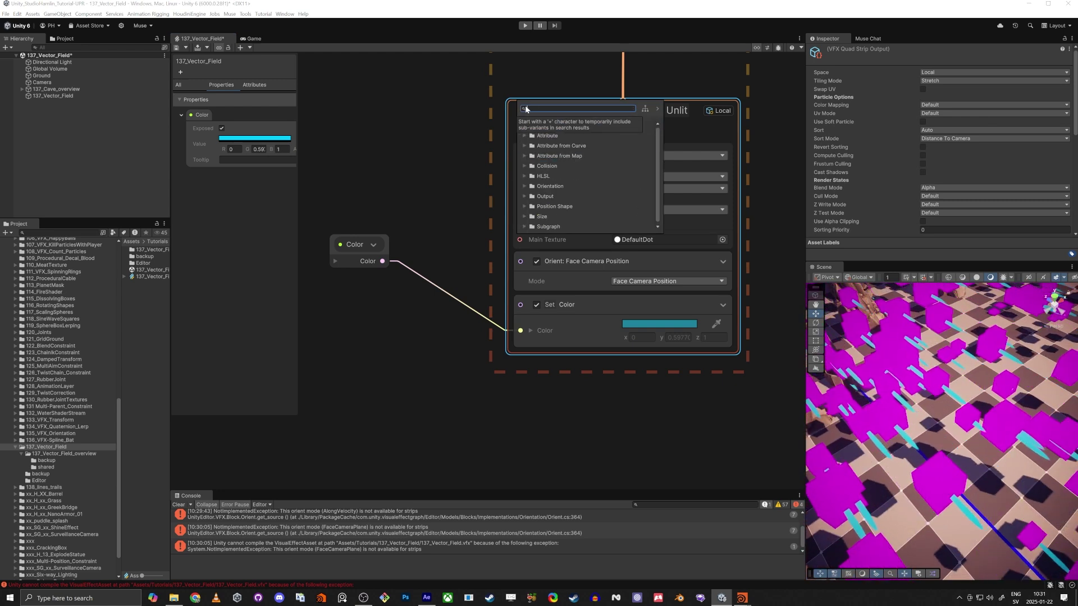
pyautogui.write('alph')
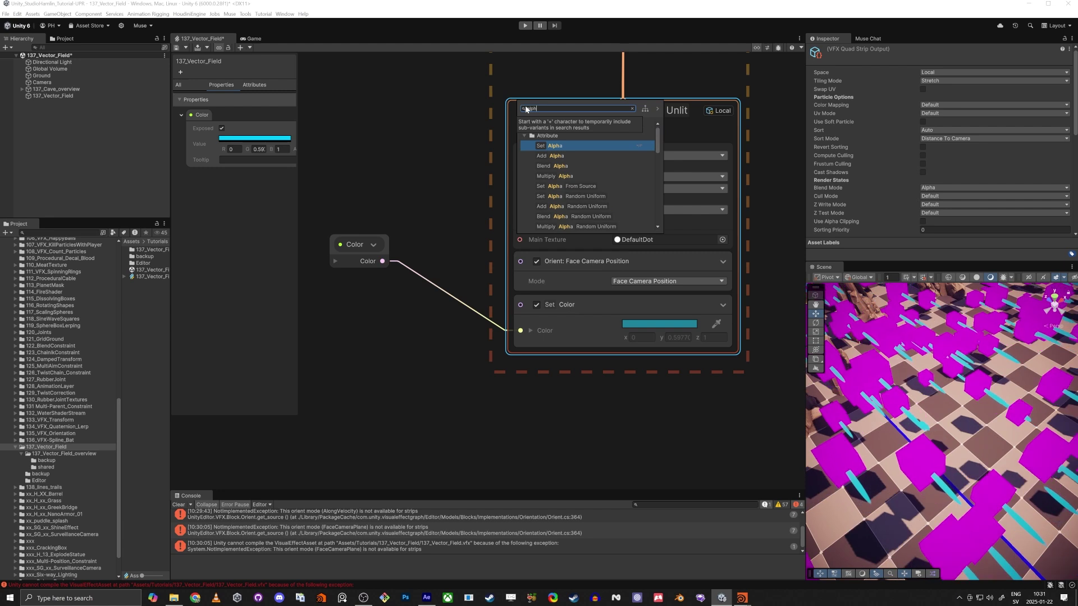
pyautogui.write(' ti')
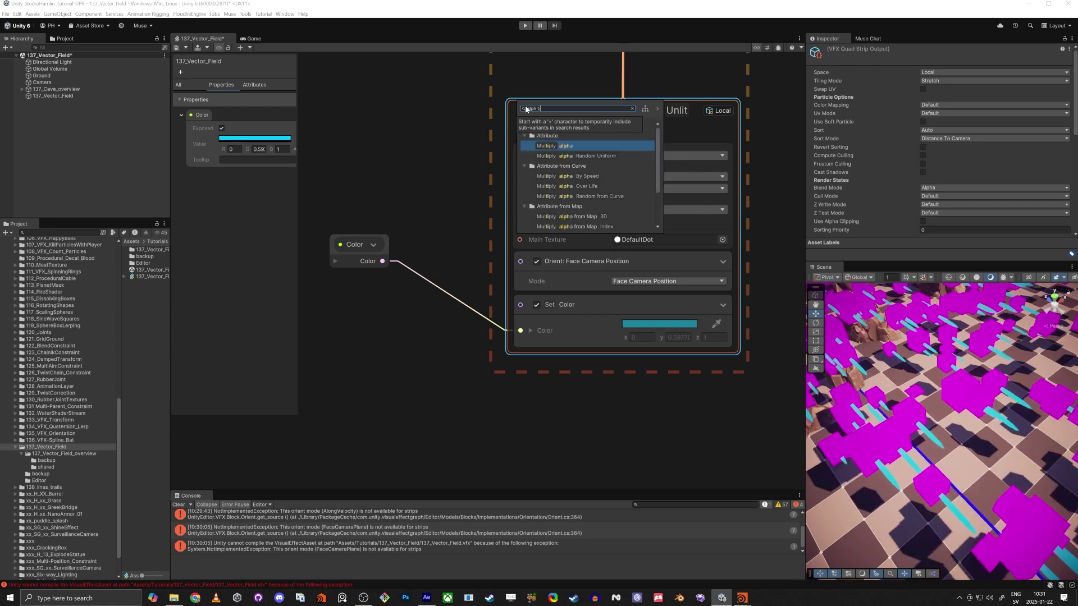
pyautogui.press('BackSpace')
pyautogui.press('BackSpace')
pyautogui.write('lif')
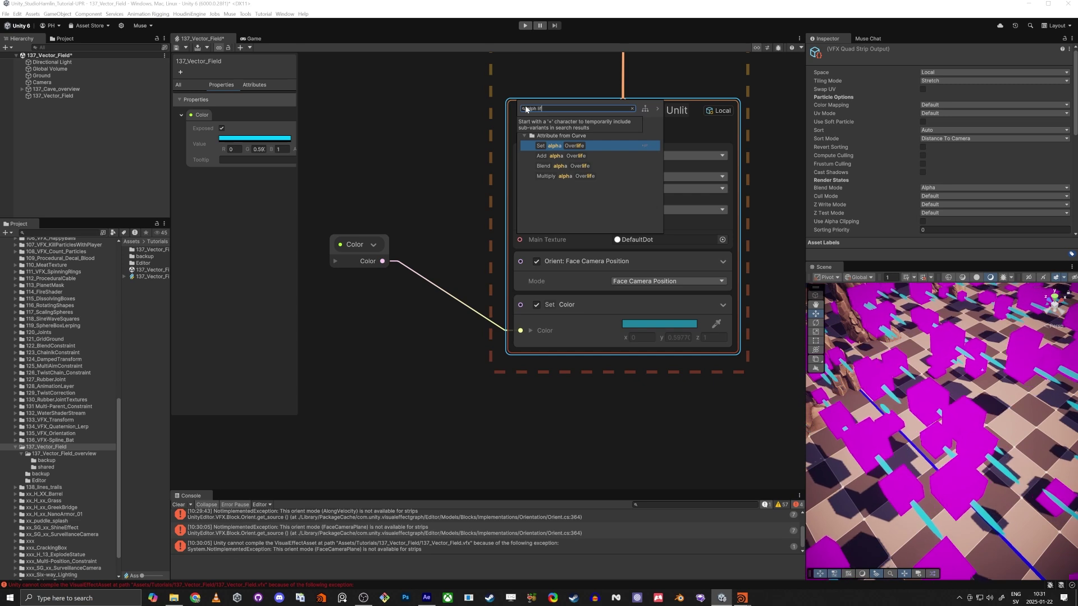
pyautogui.press('Return')
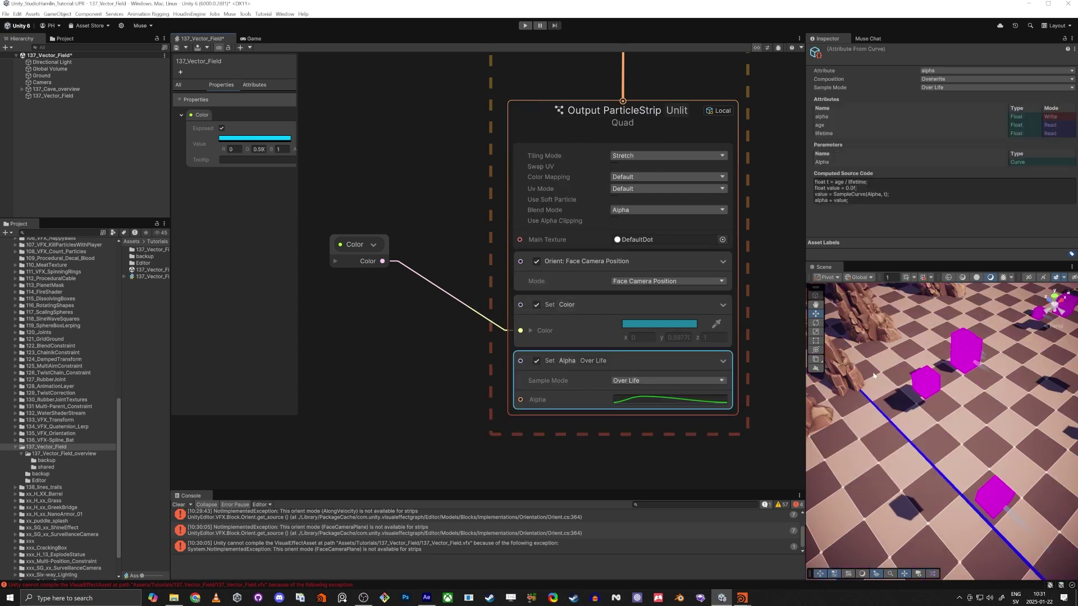
pyautogui.moveTo(898, 395); pyautogui.dragTo(952, 404, button='right')
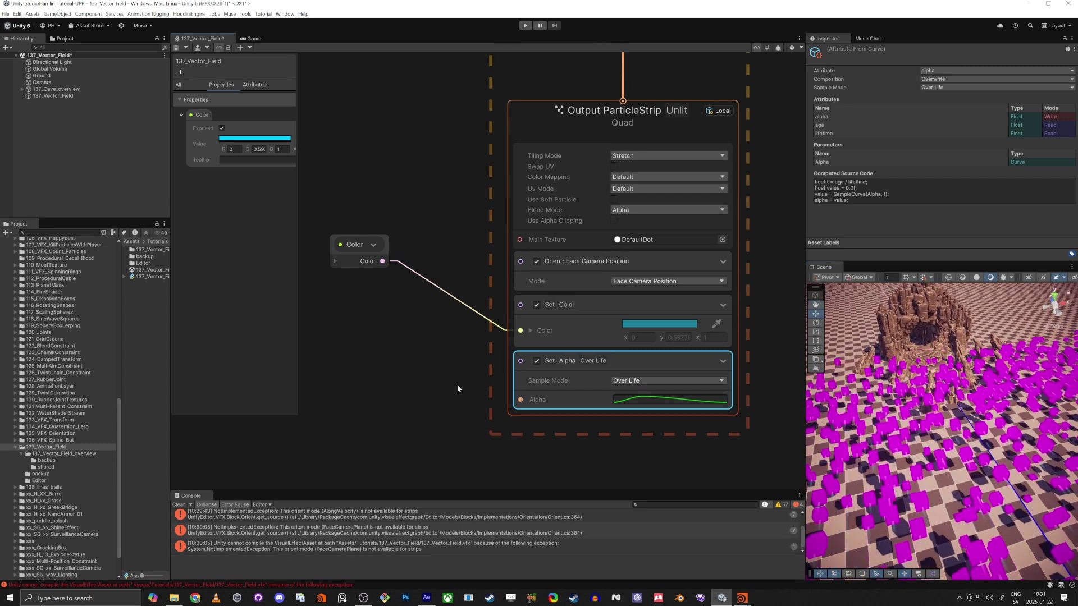
# - Shift the enlarged Output ParticleStrip context slightly up toward the Update Particle Strip context
pyautogui.click(382, 335)
pyautogui.scroll(-10, 382, 334)
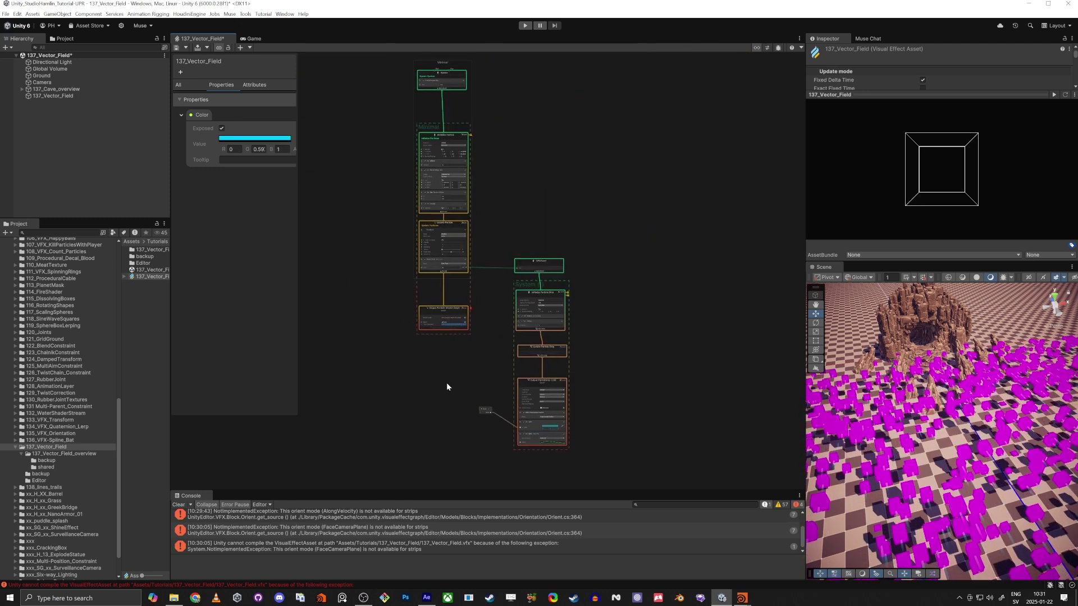
pyautogui.scroll(4, 455, 365)
pyautogui.scroll(-3, 464, 354)
pyautogui.click(534, 376)
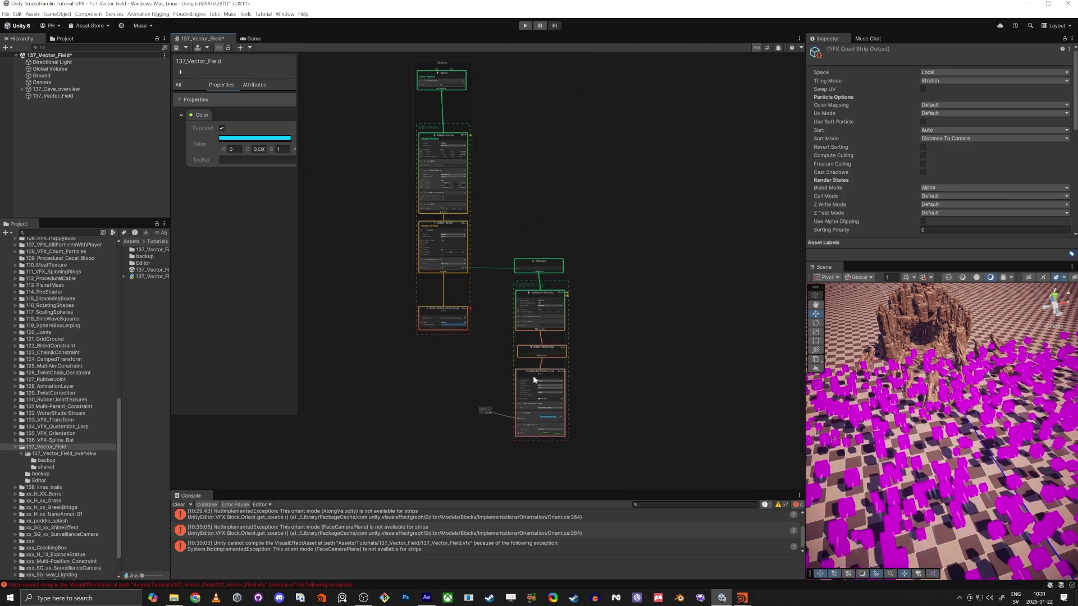